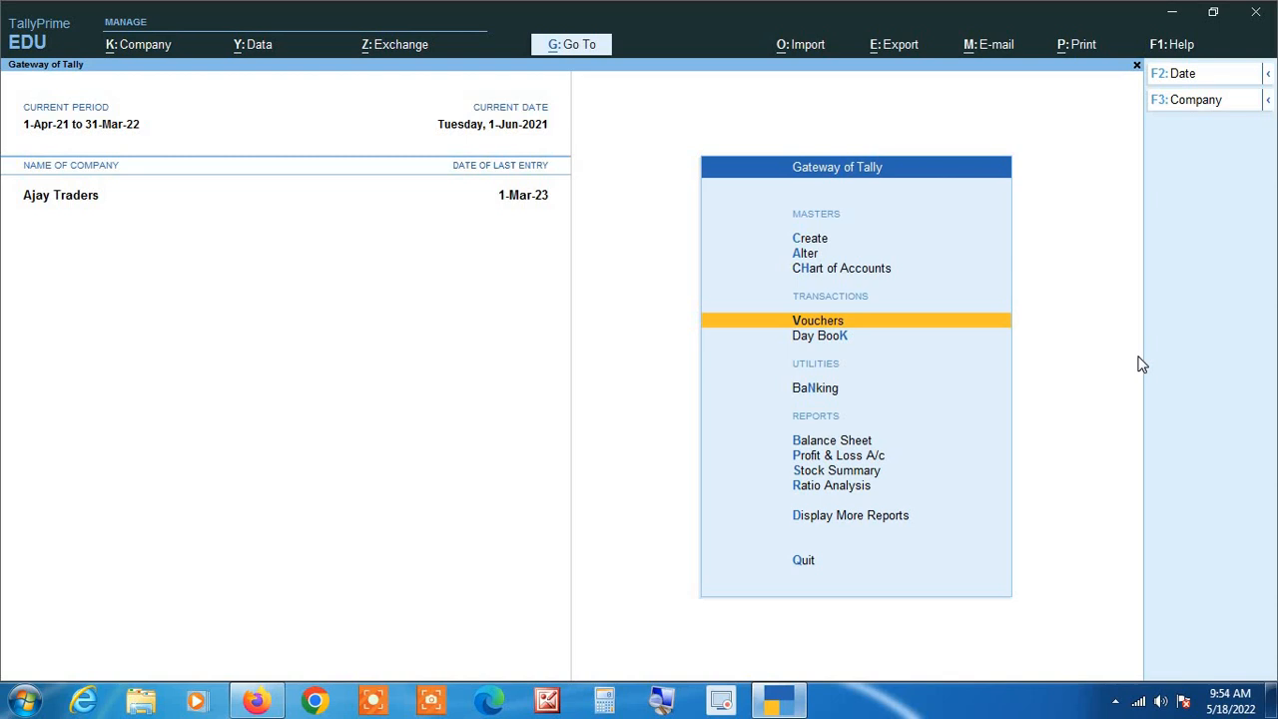
Open the Account Books list within the additional reports of Ajay Traders
key("Down")
key("Down")
key("Down")
key("Down")
key("Down")
key("Down")
key("Down")
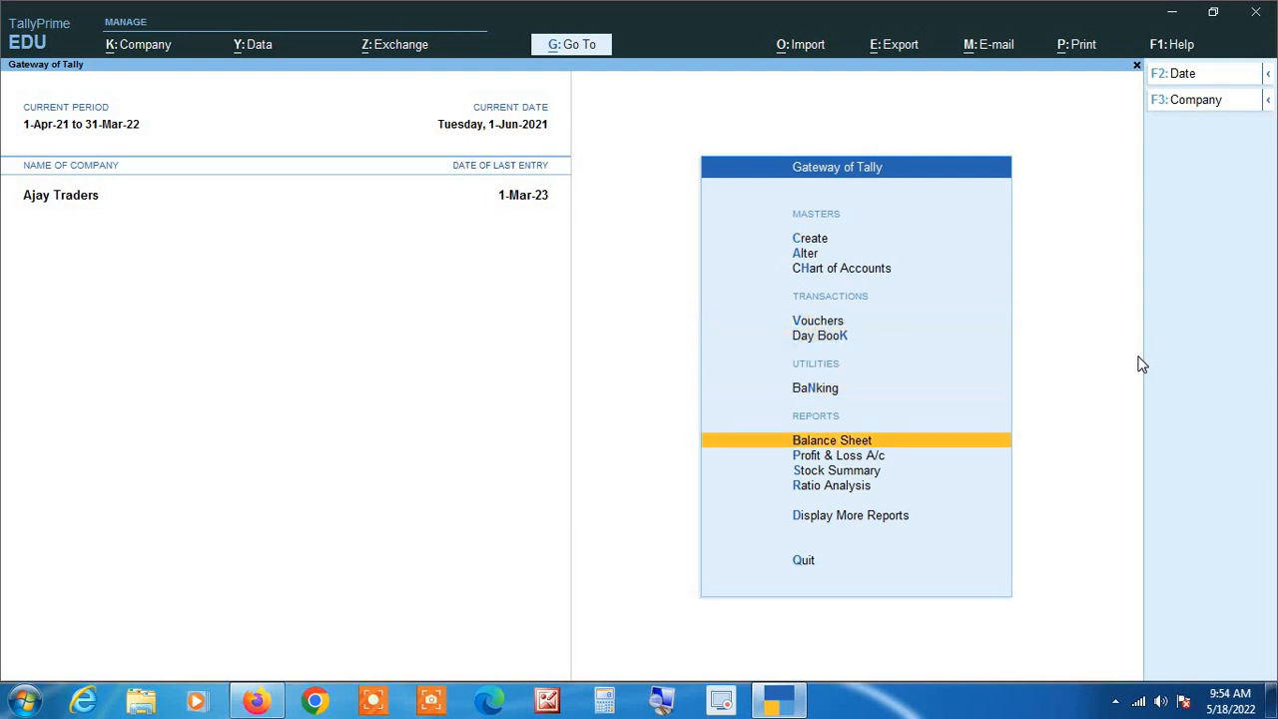
key("Return")
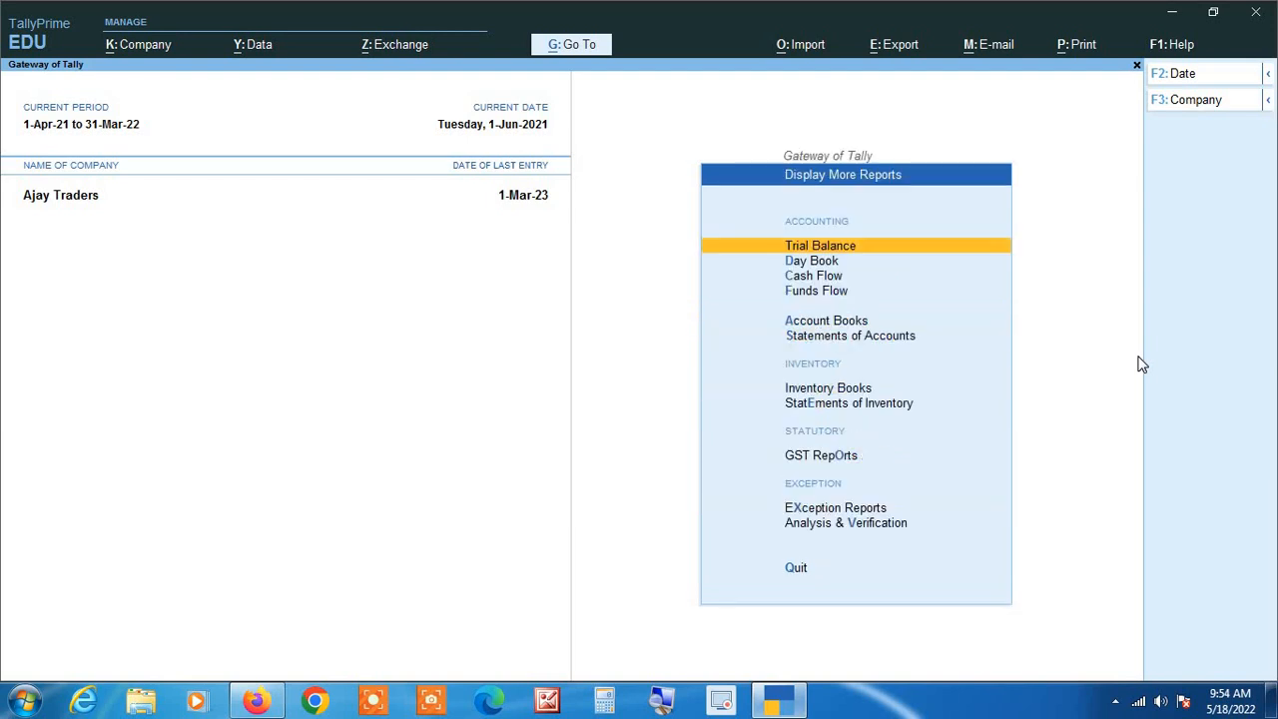
key("Down")
key("Down")
key("Down")
key("Down")
key("Return")
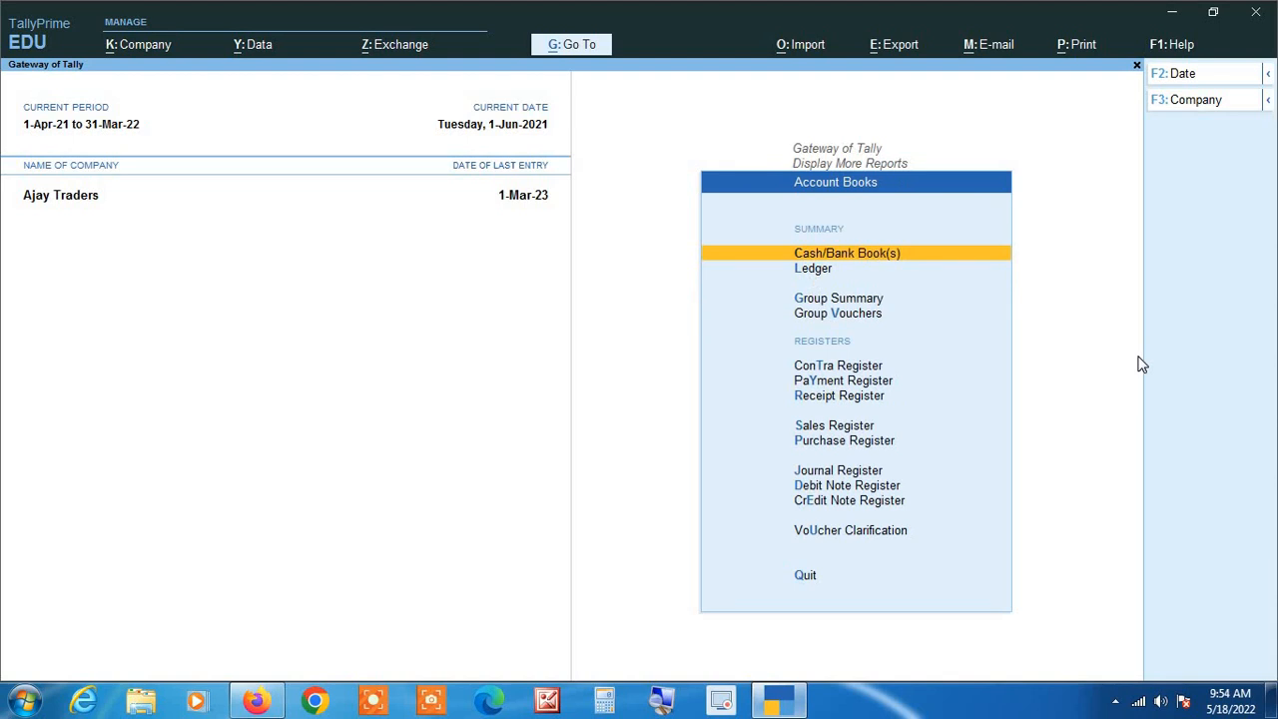
Open the ledger vouchers of State Bank of India
key("Down")
key("Return")
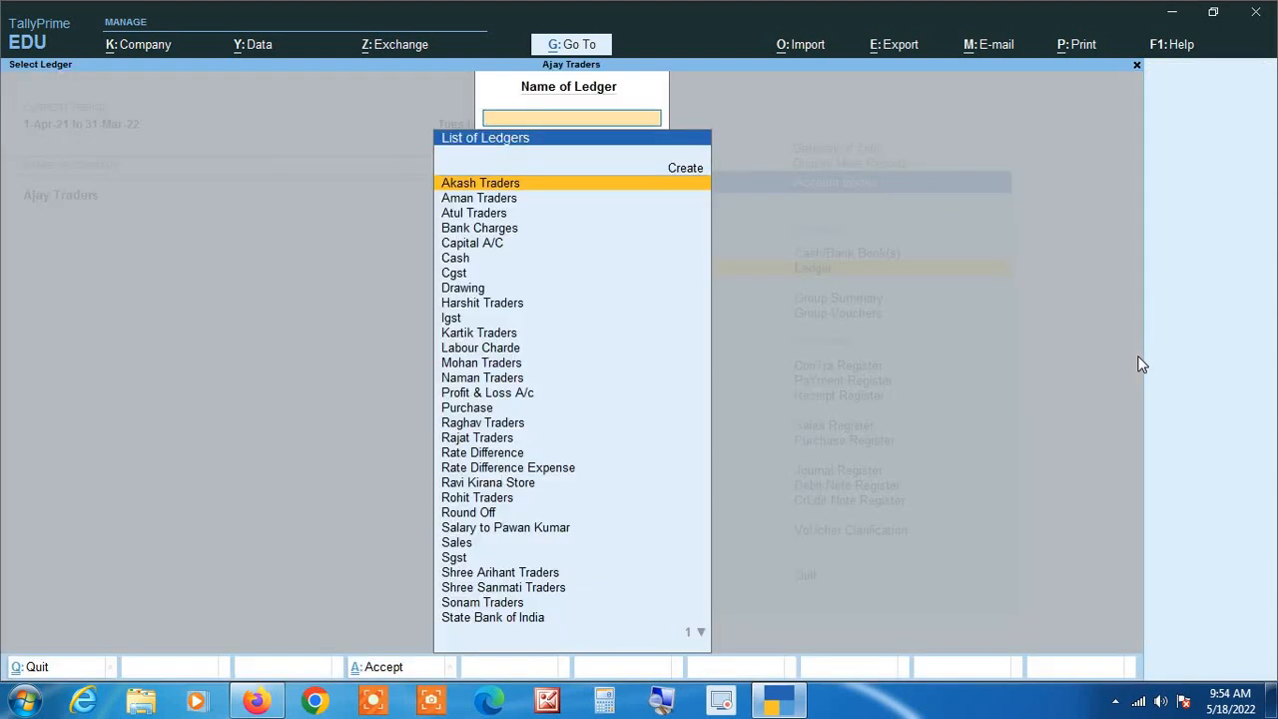
type("Sta")
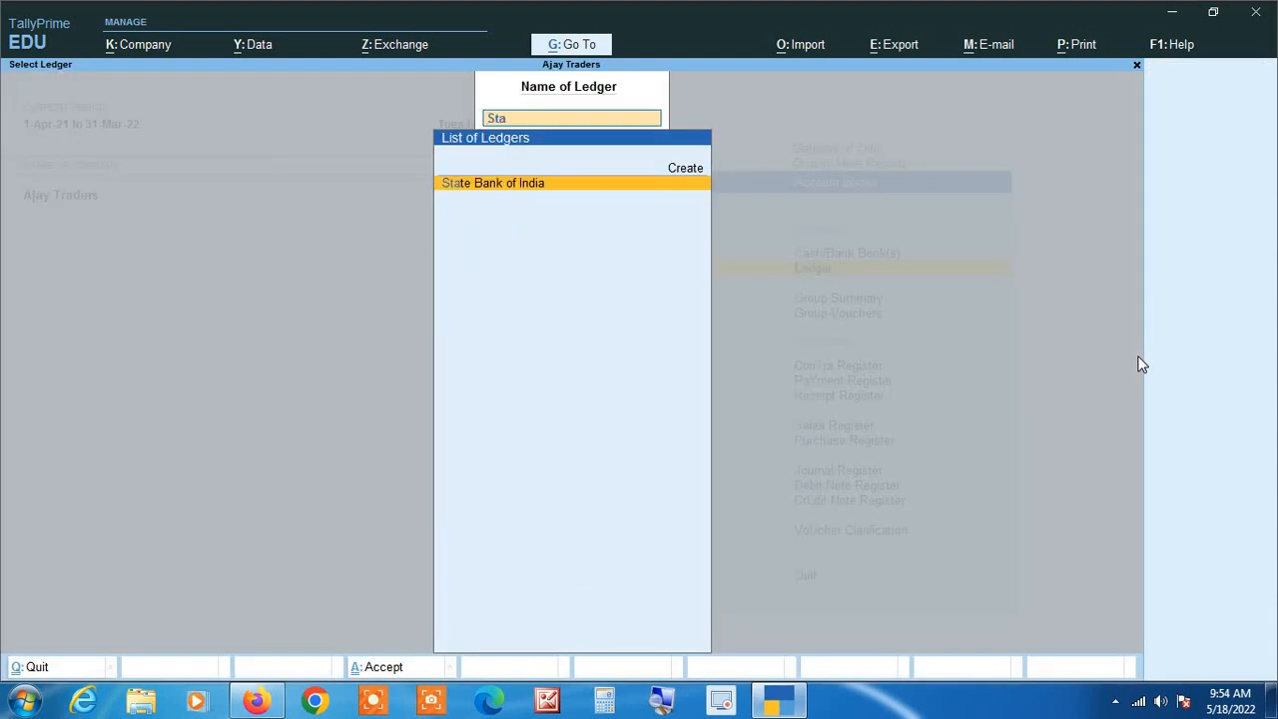
key("Return")
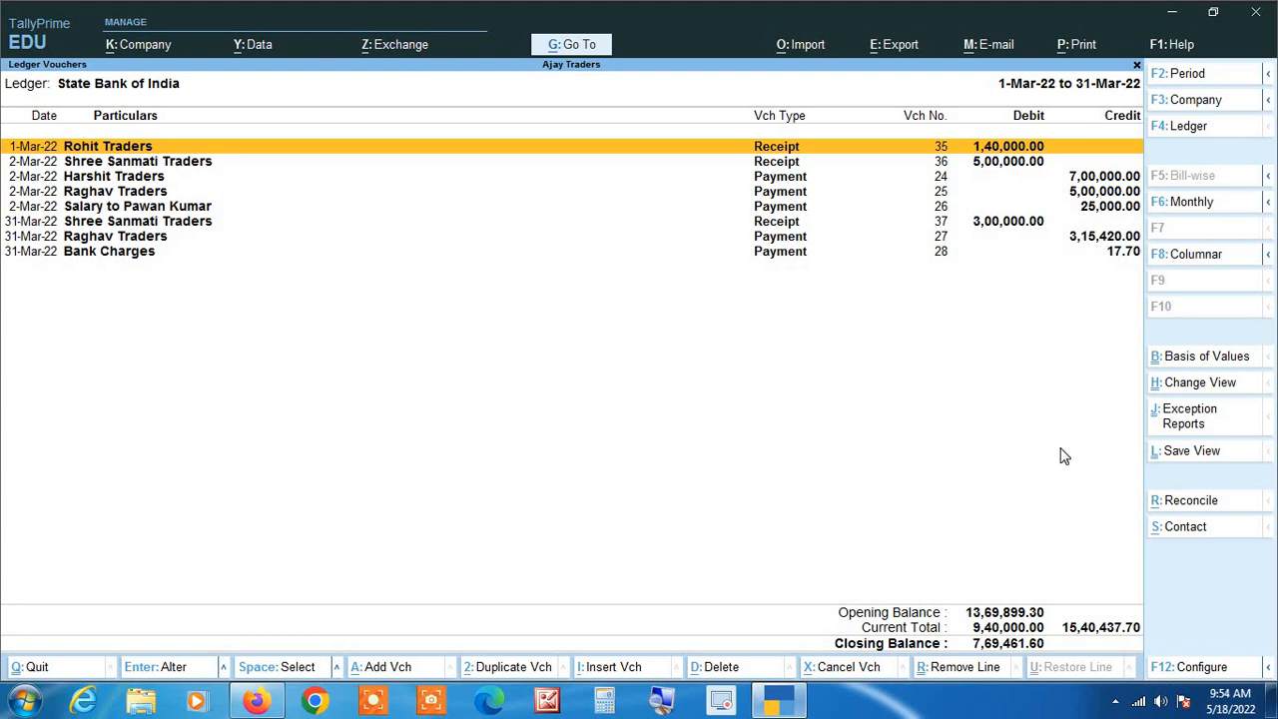
Show the State Bank of India ledger as a monthly summary and go through the months from March back to April
left_click(664, 699)
left_click(1198, 205)
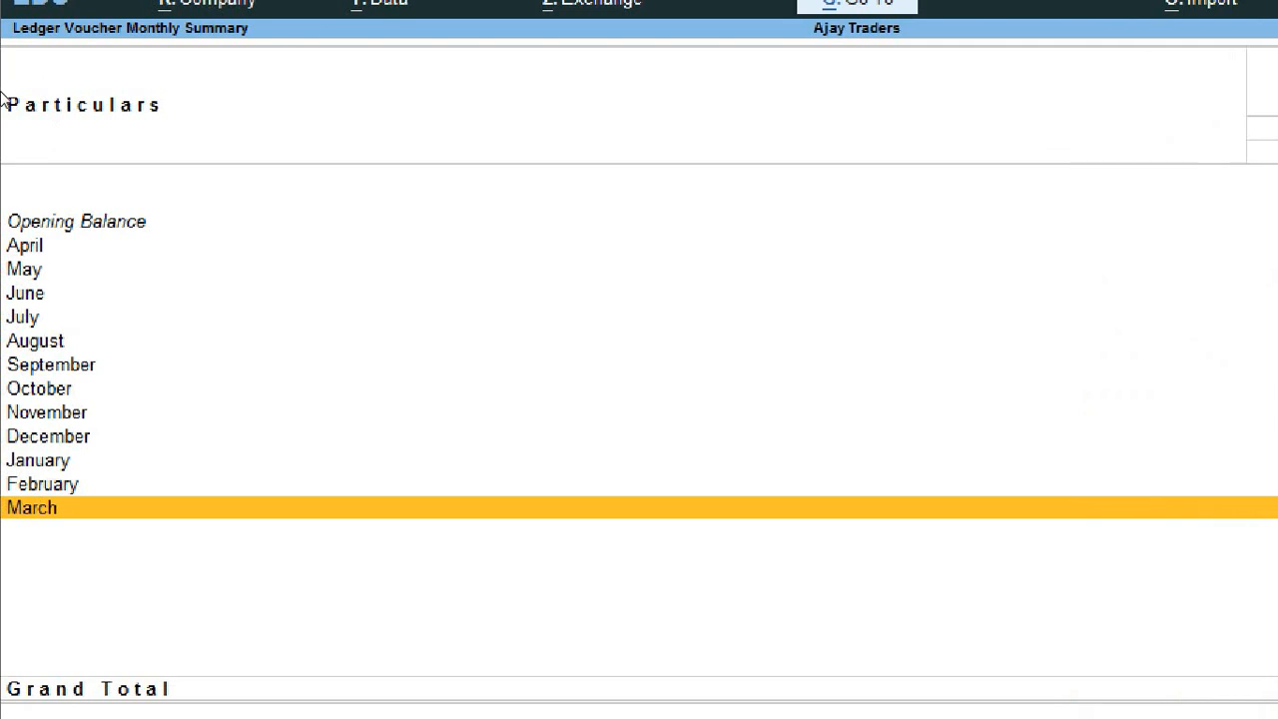
key("Up")
key("Up")
key("Up")
key("Up")
key("Up")
key("Up")
key("Up")
key("Up")
key("Up")
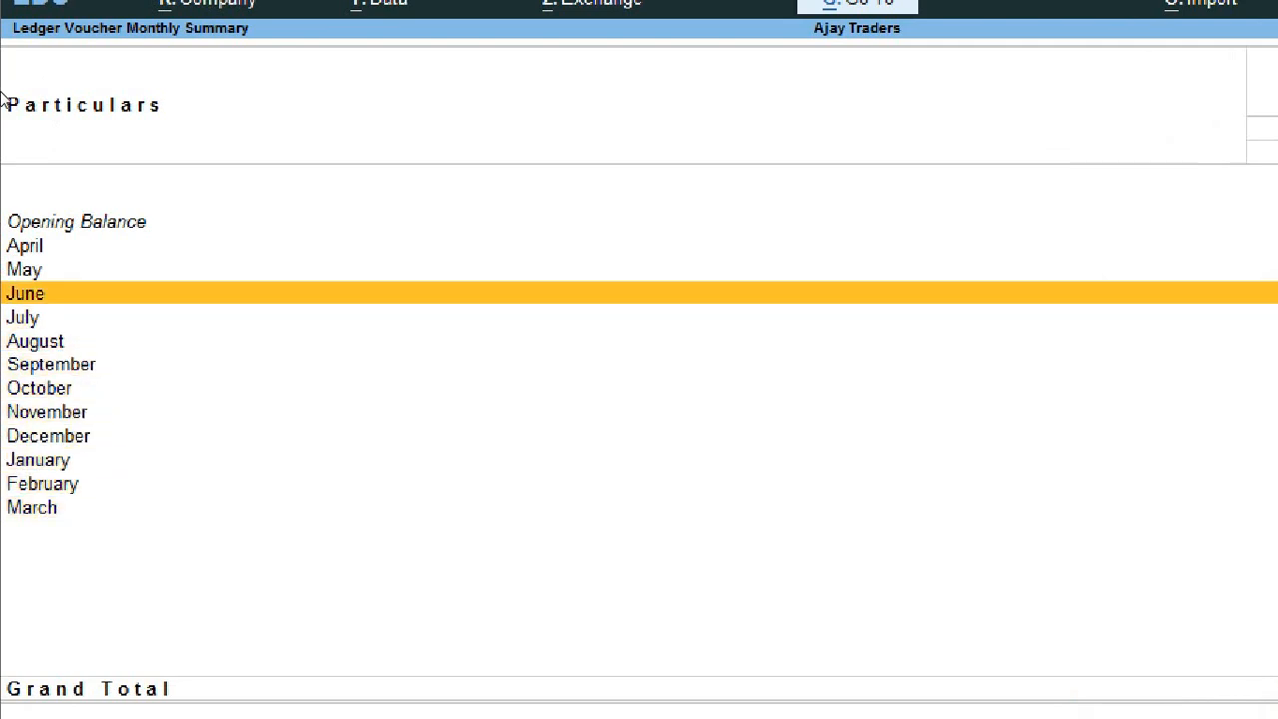
key("Up")
key("Up")
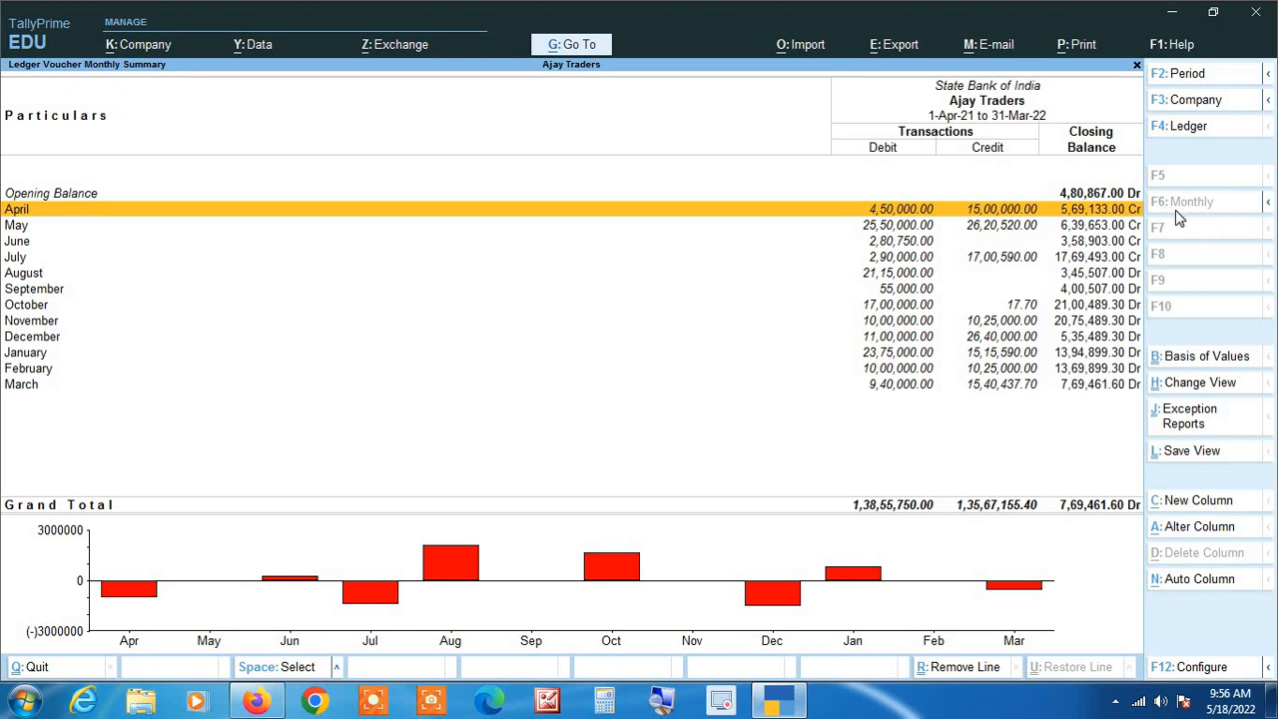
Switch the ledger summary to quarterly and review the quarters from Apr - Jun to Jan - Mar
left_click(1267, 205)
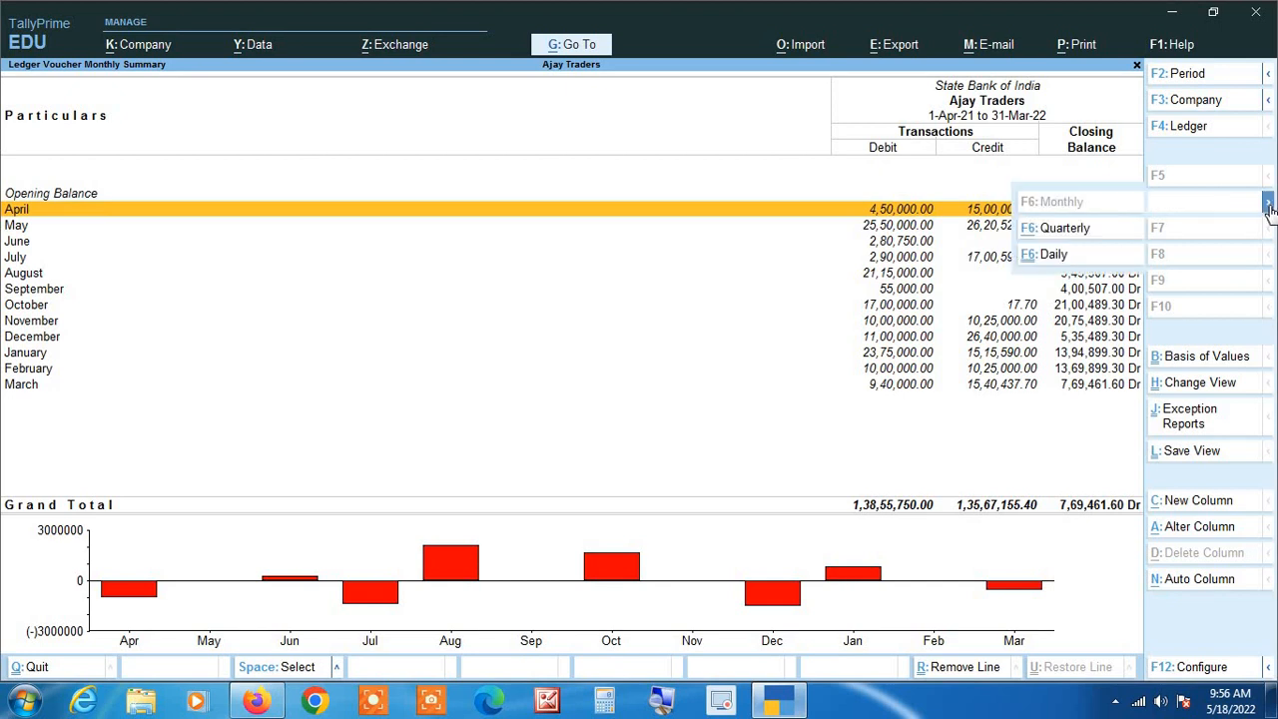
left_click(1079, 236)
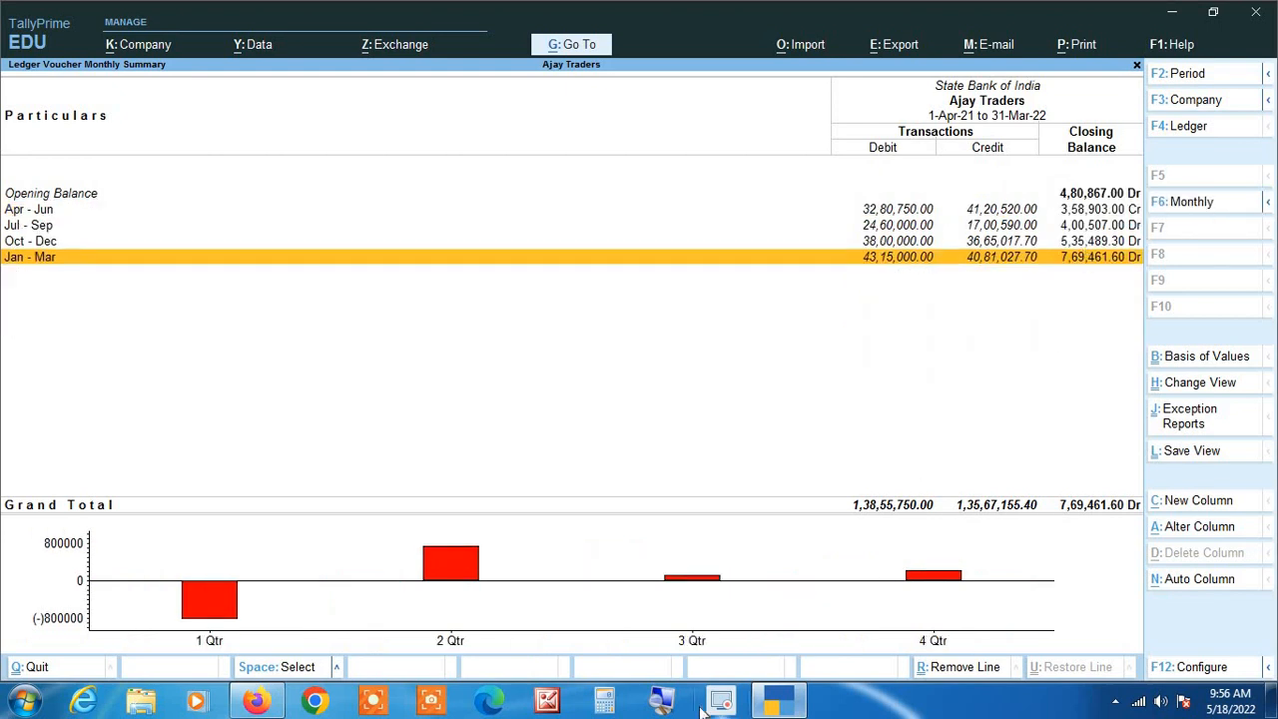
left_click(664, 704)
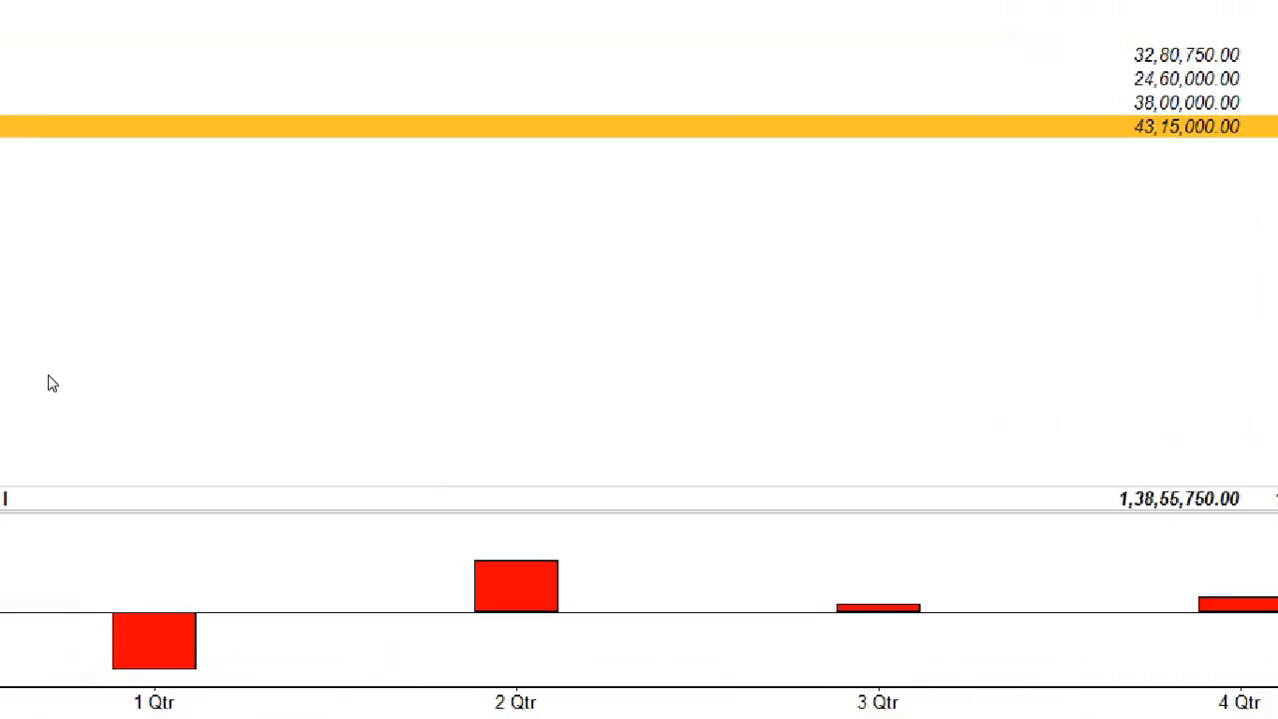
key("Up")
key("Up")
key("Up")
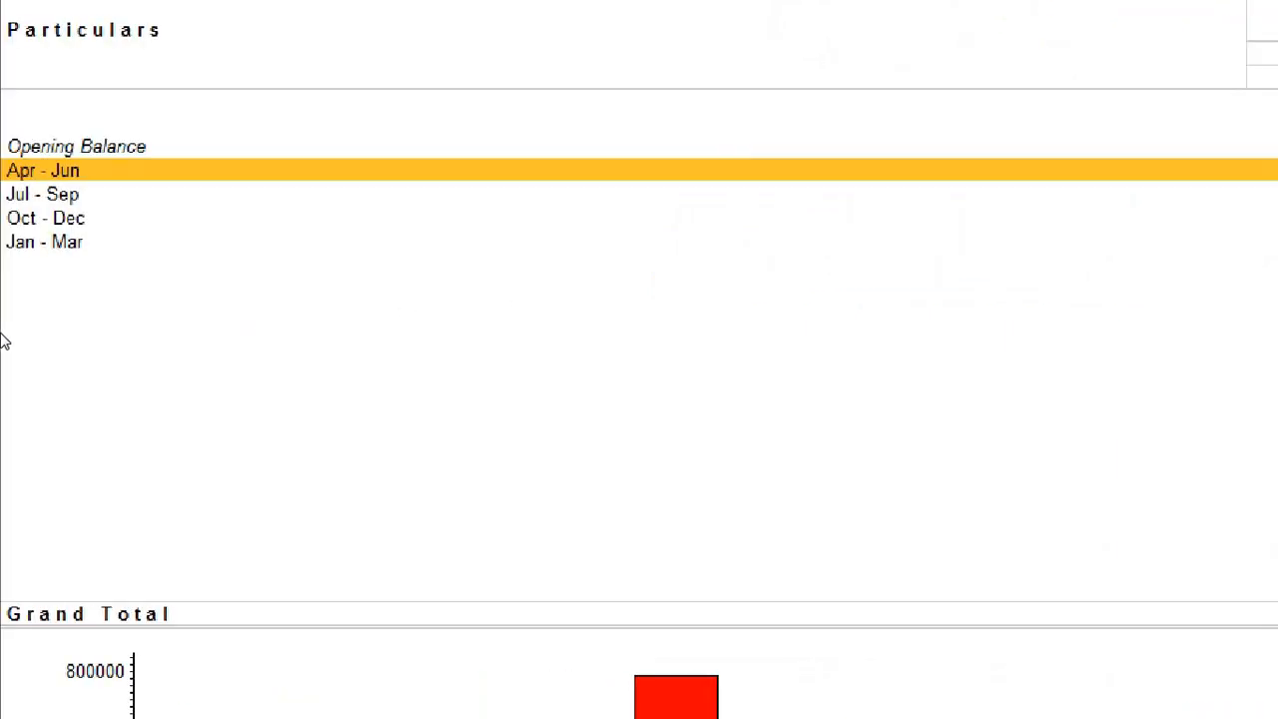
key("Down")
key("Down")
key("Down")
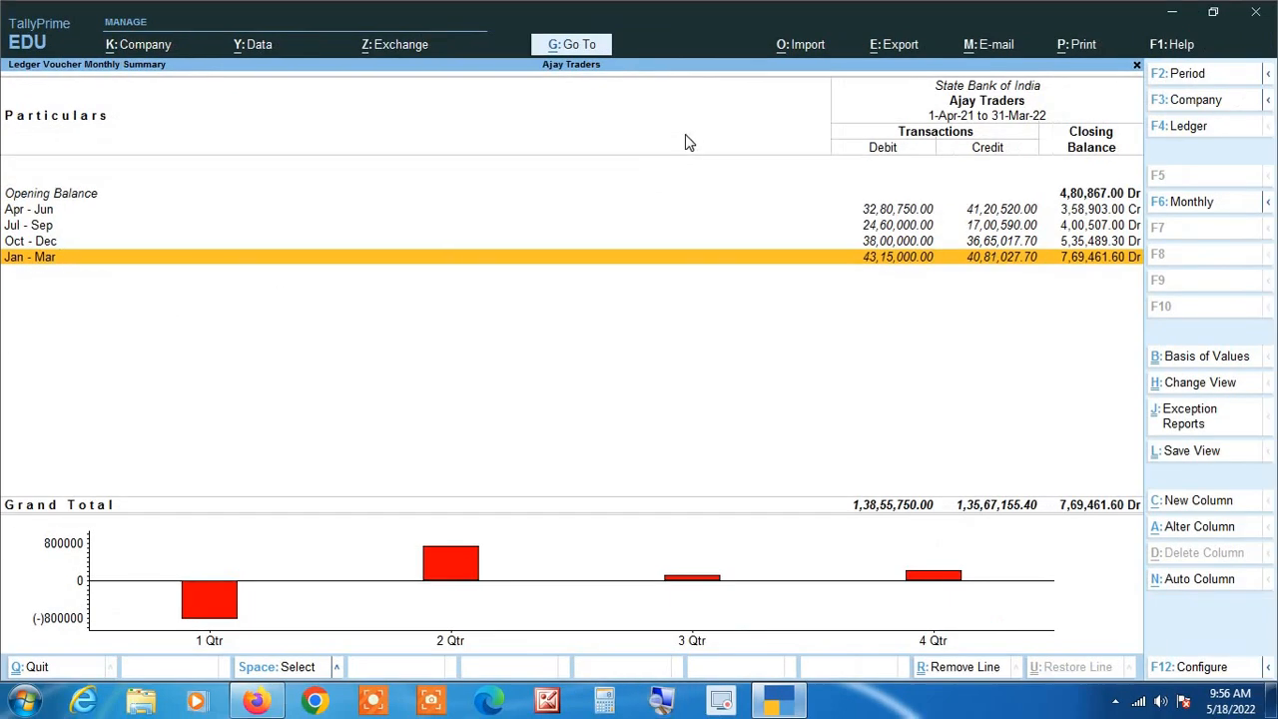
View the vouchers of the Oct - Dec quarter and return to the quarterly summary
key("Up")
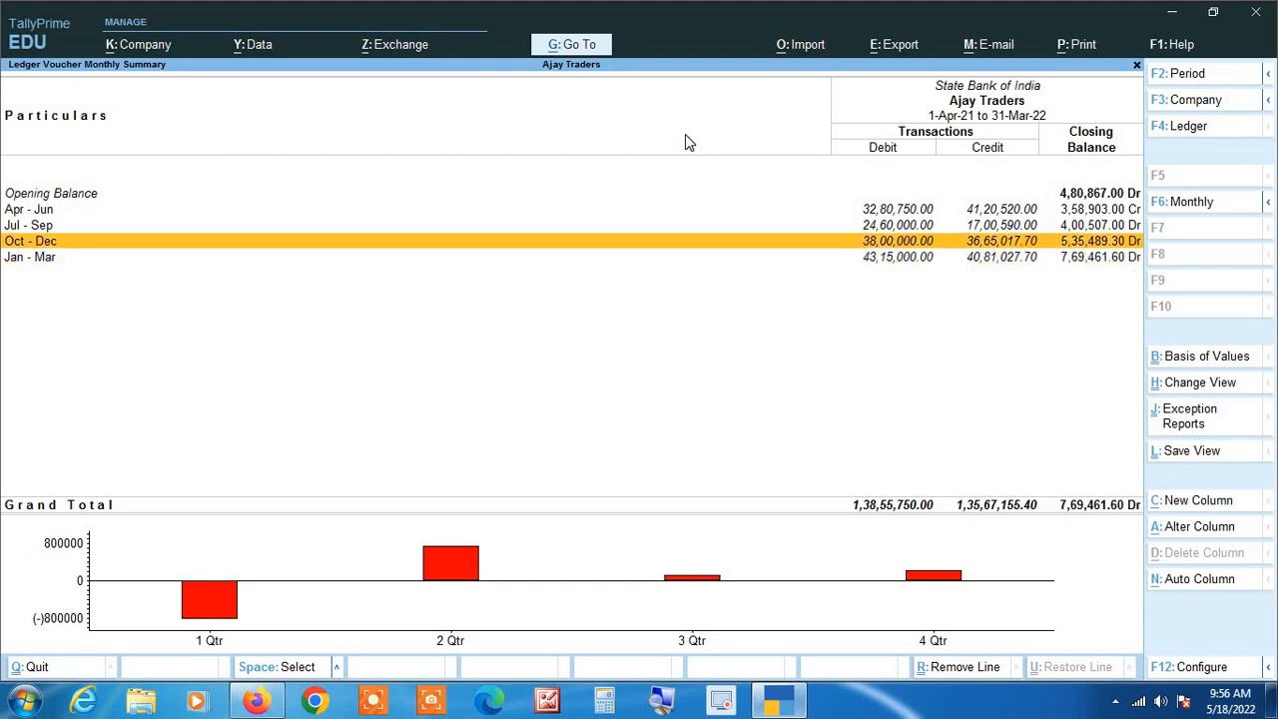
key("Return")
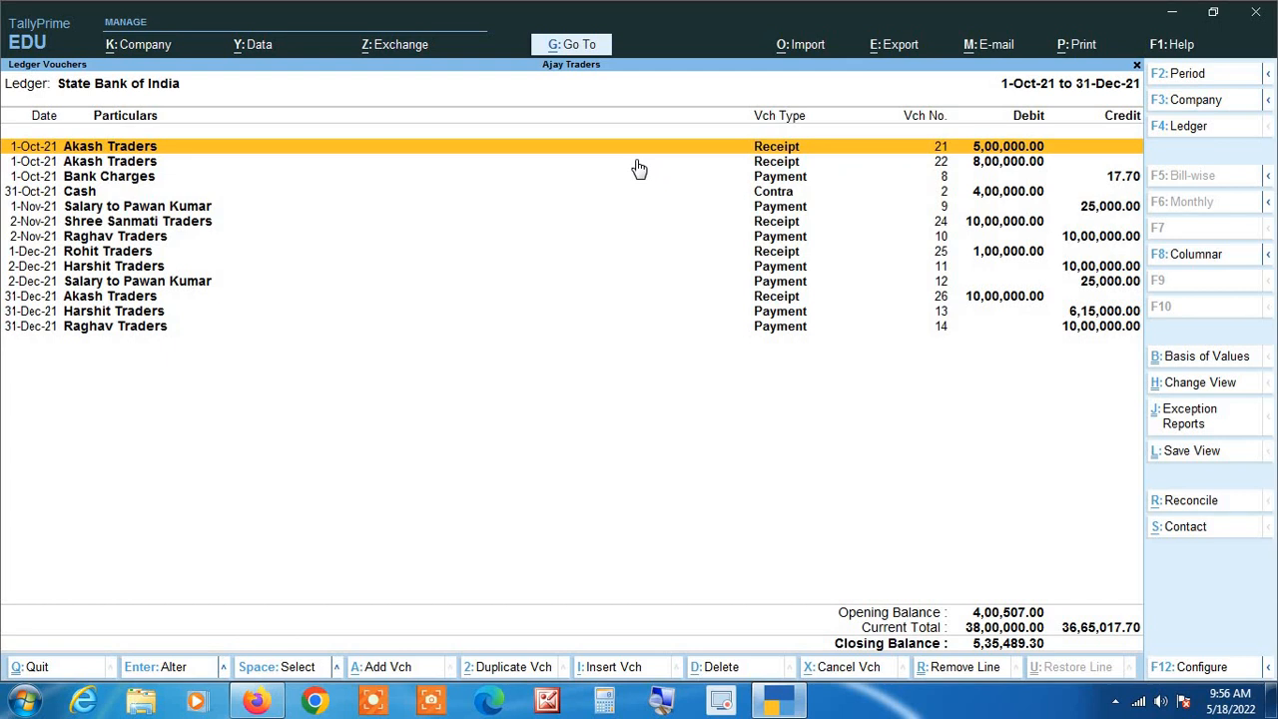
key("Escape")
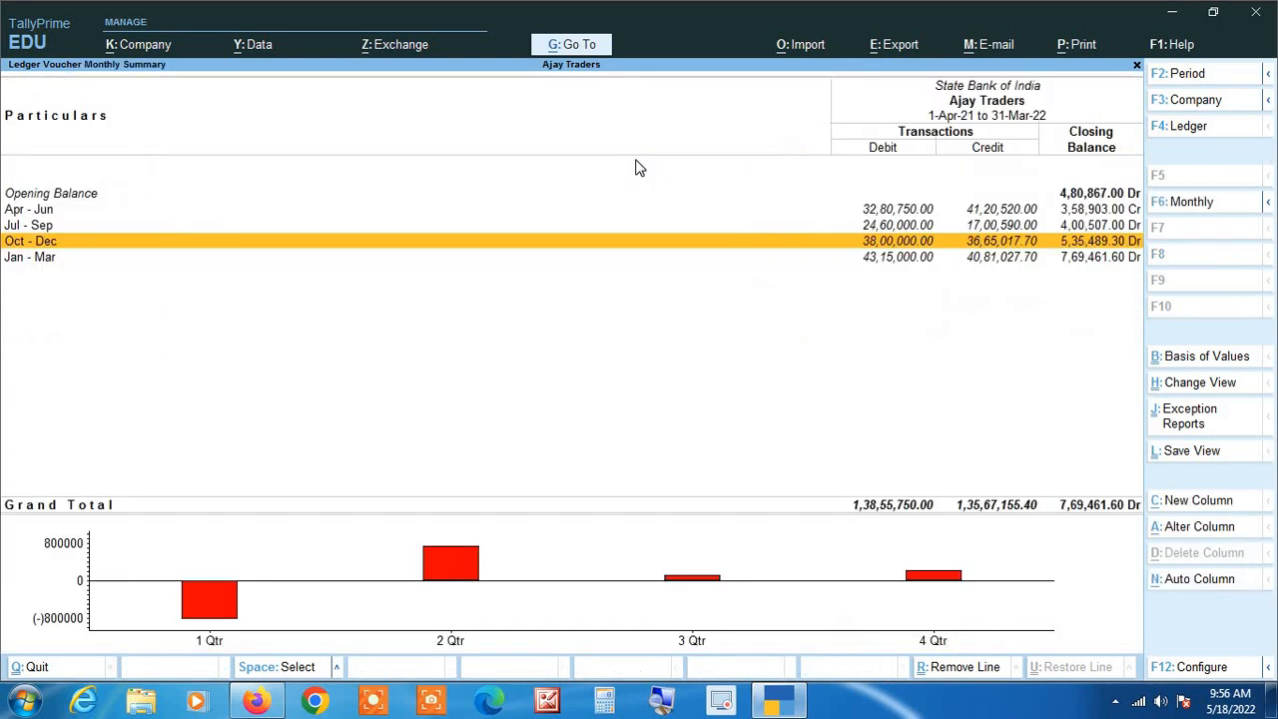
Switch the summary back to monthly and open the bank ledger's January vouchers
left_click(1203, 206)
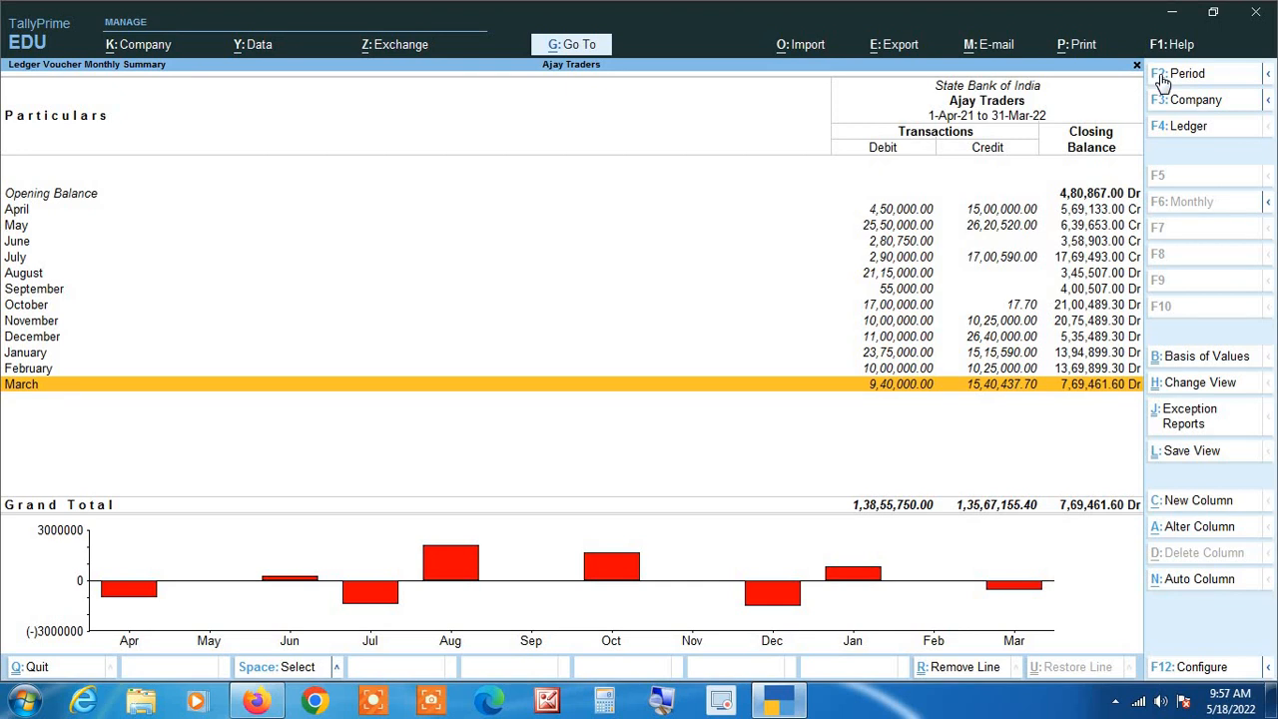
key("Up")
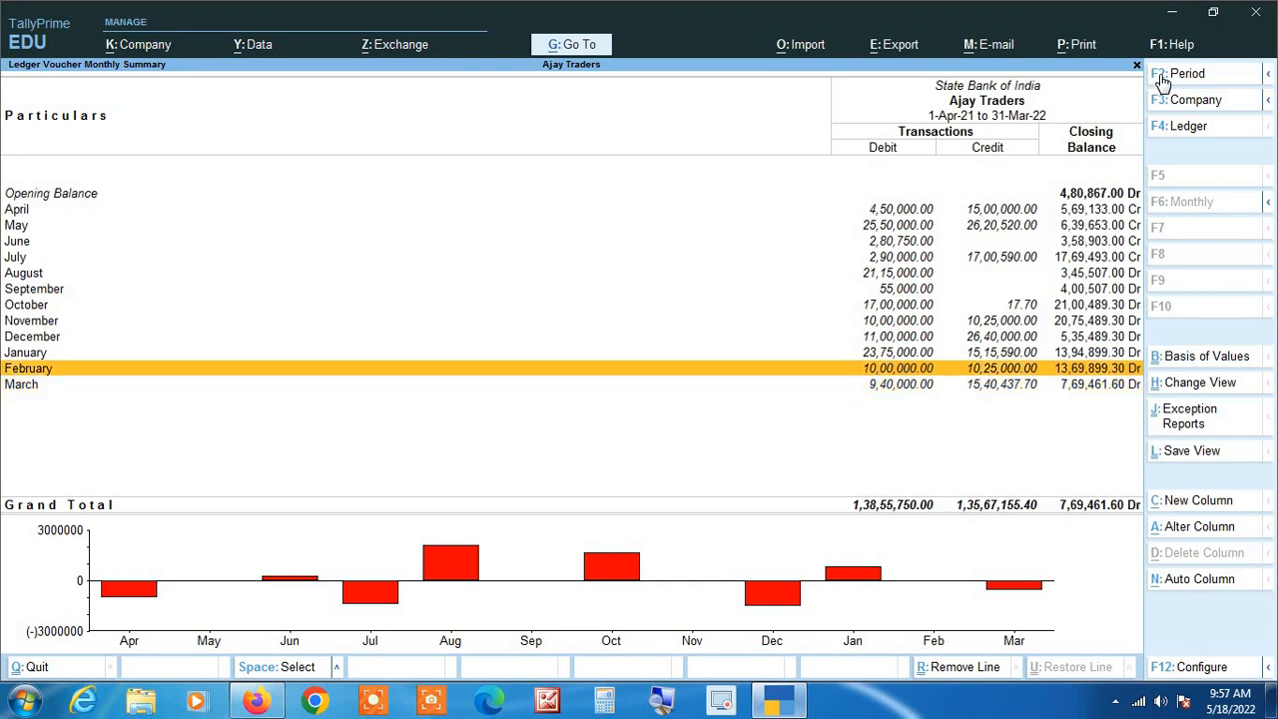
key("Up")
key("Up")
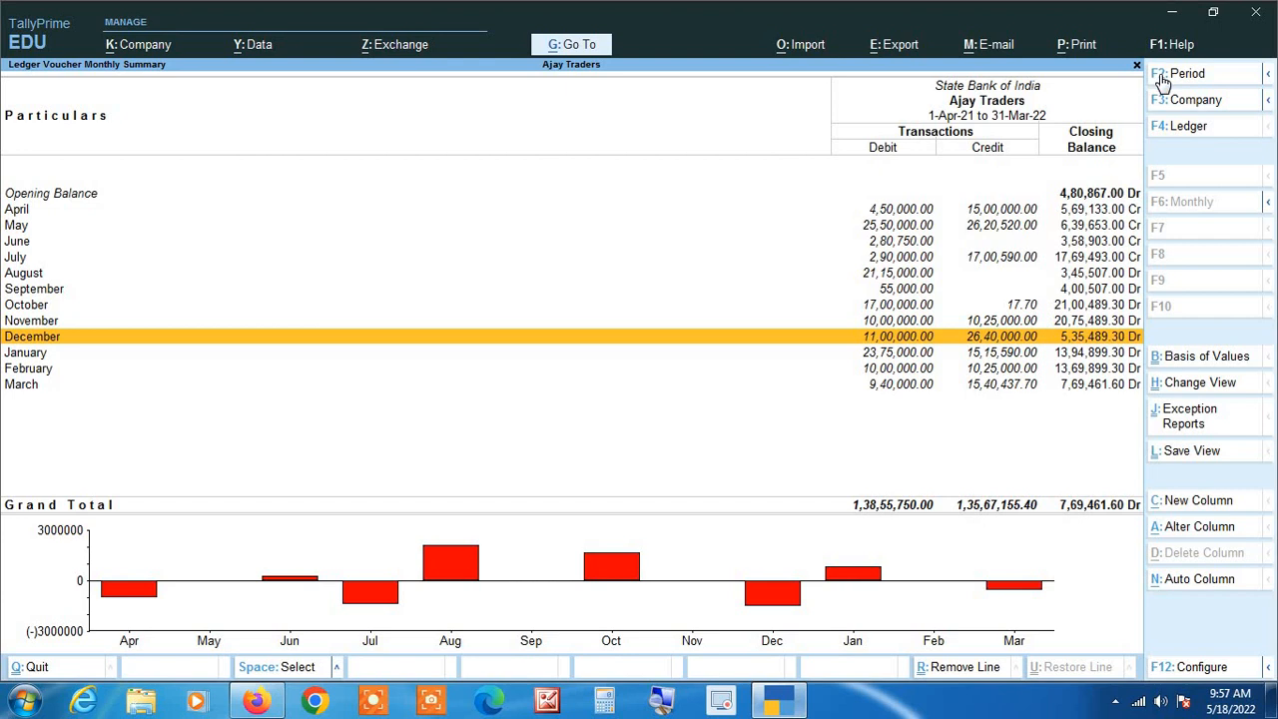
key("Down")
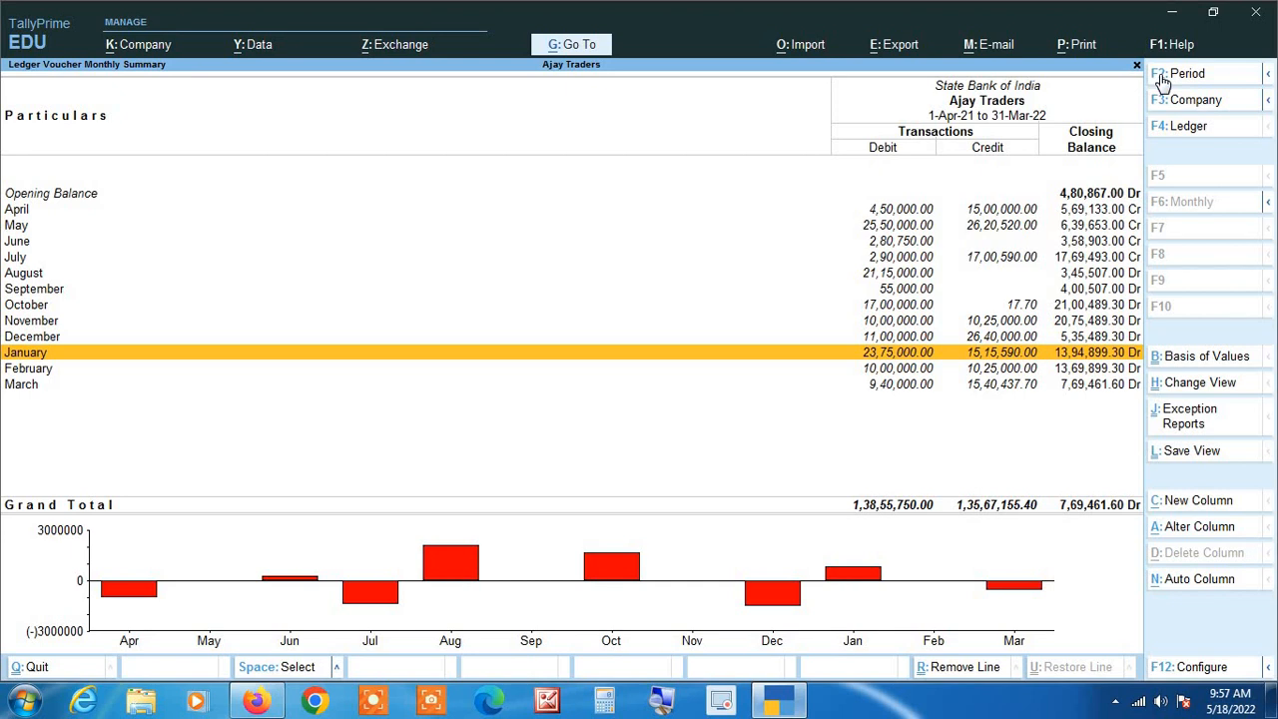
key("Return")
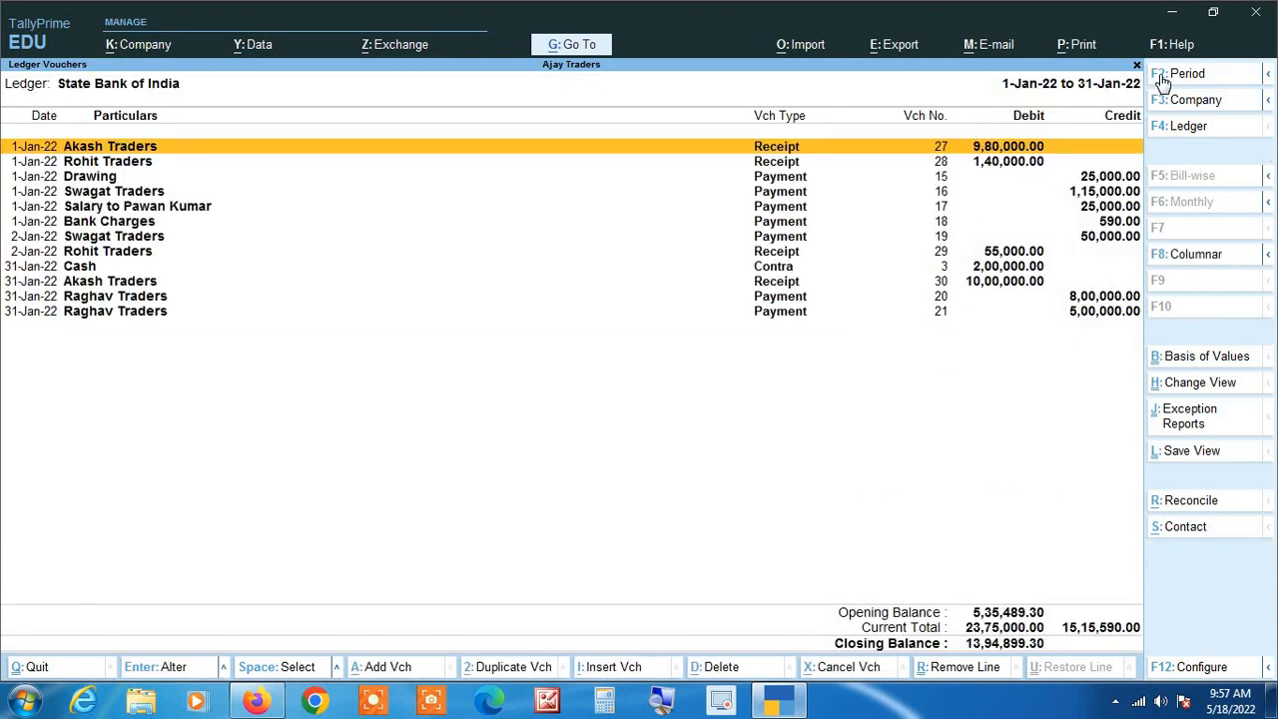
left_click(662, 703)
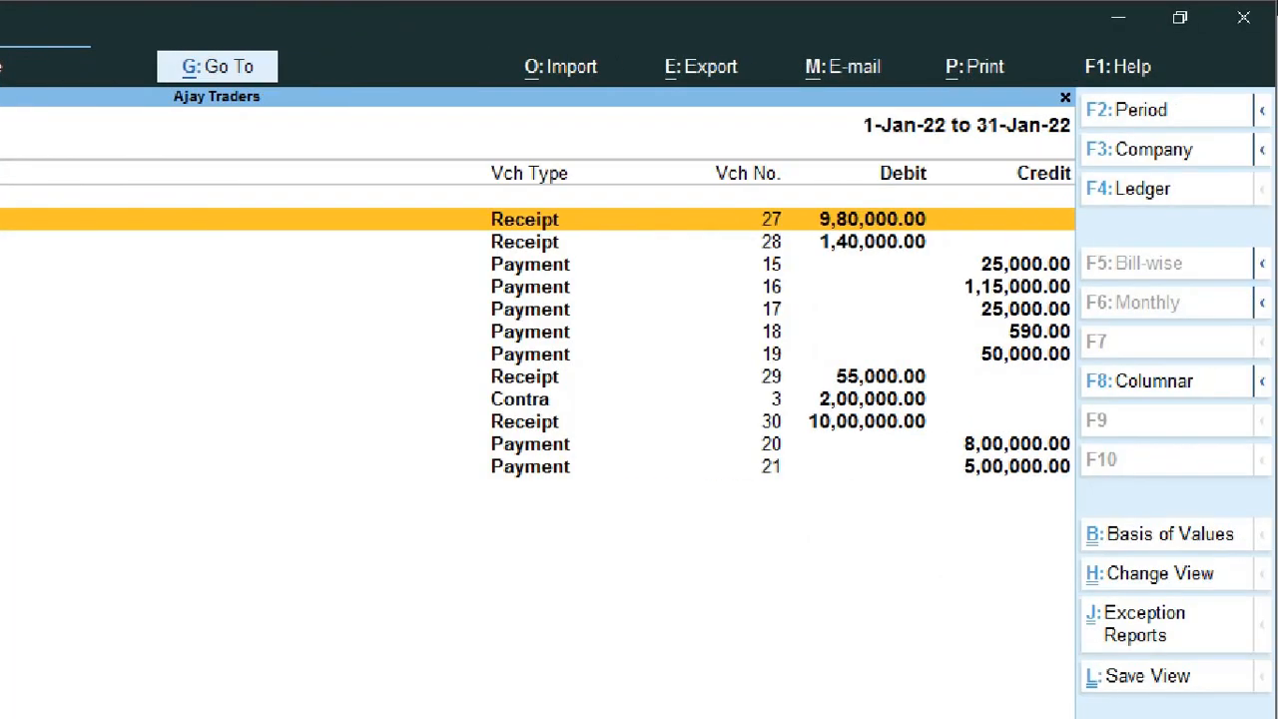
key("super+Escape")
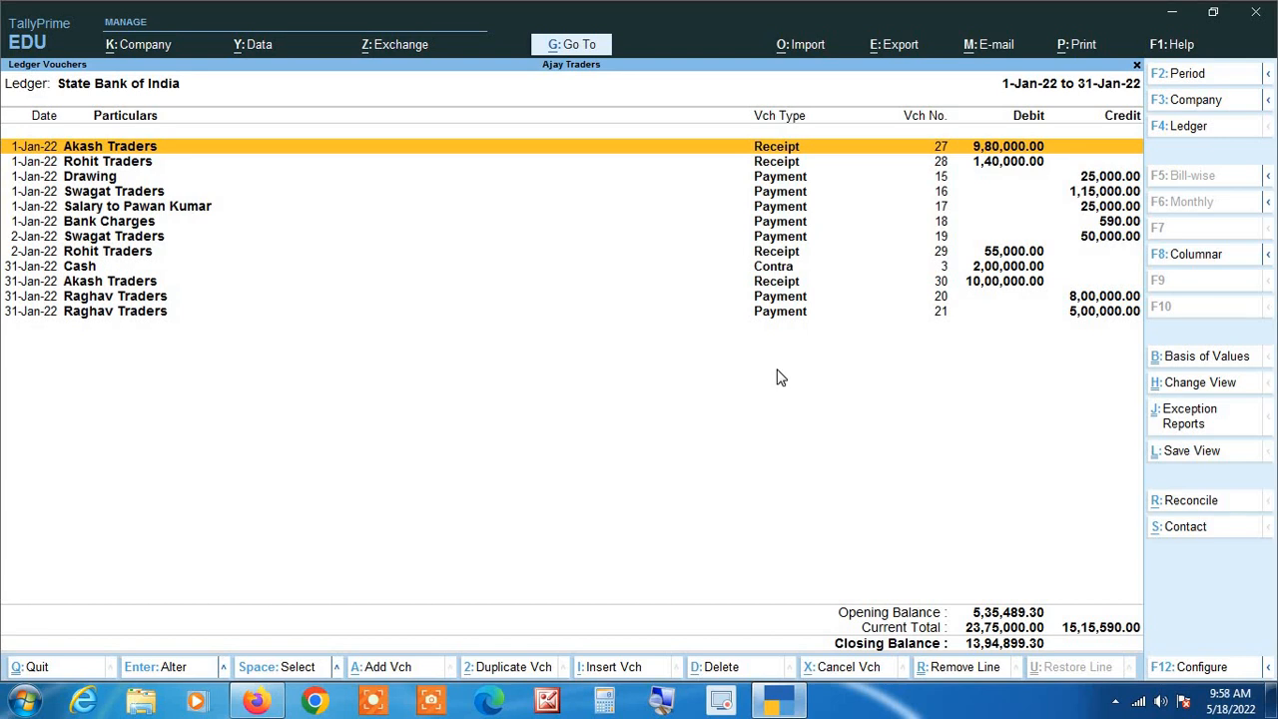
Change the view of the January ledger vouchers to the Daily Breakup report
left_click(1194, 388)
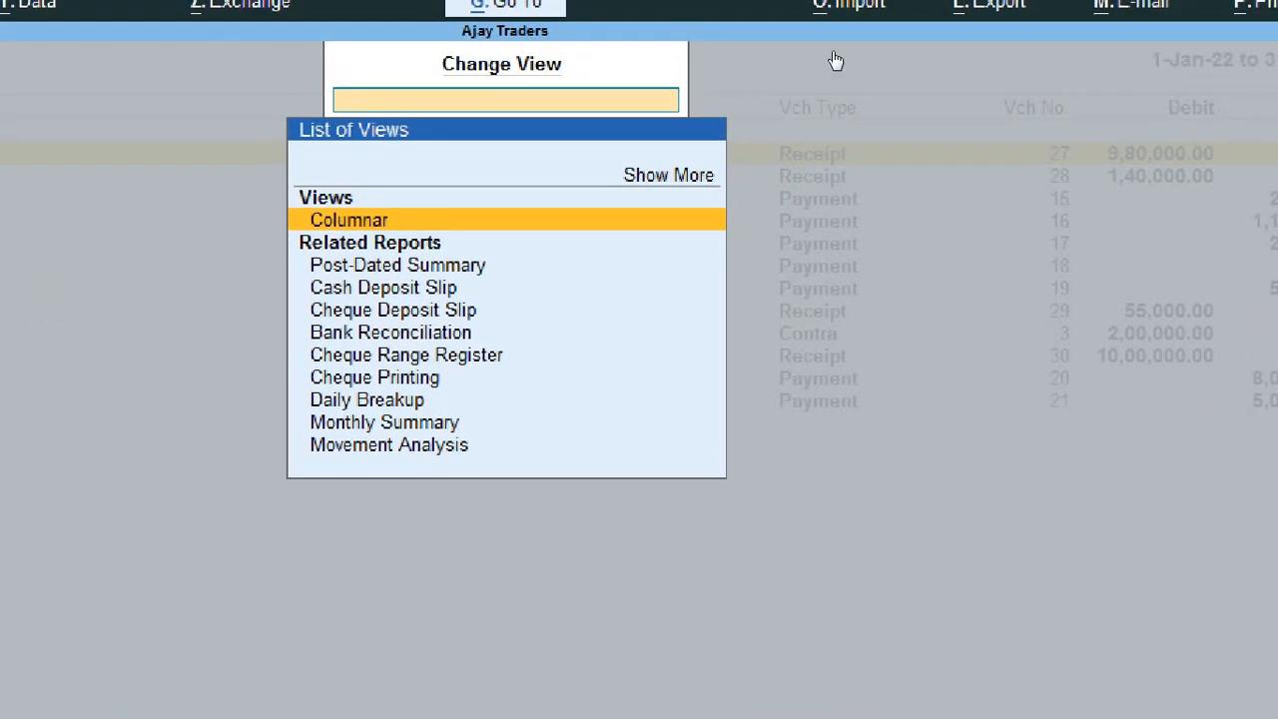
key("Down")
key("Down")
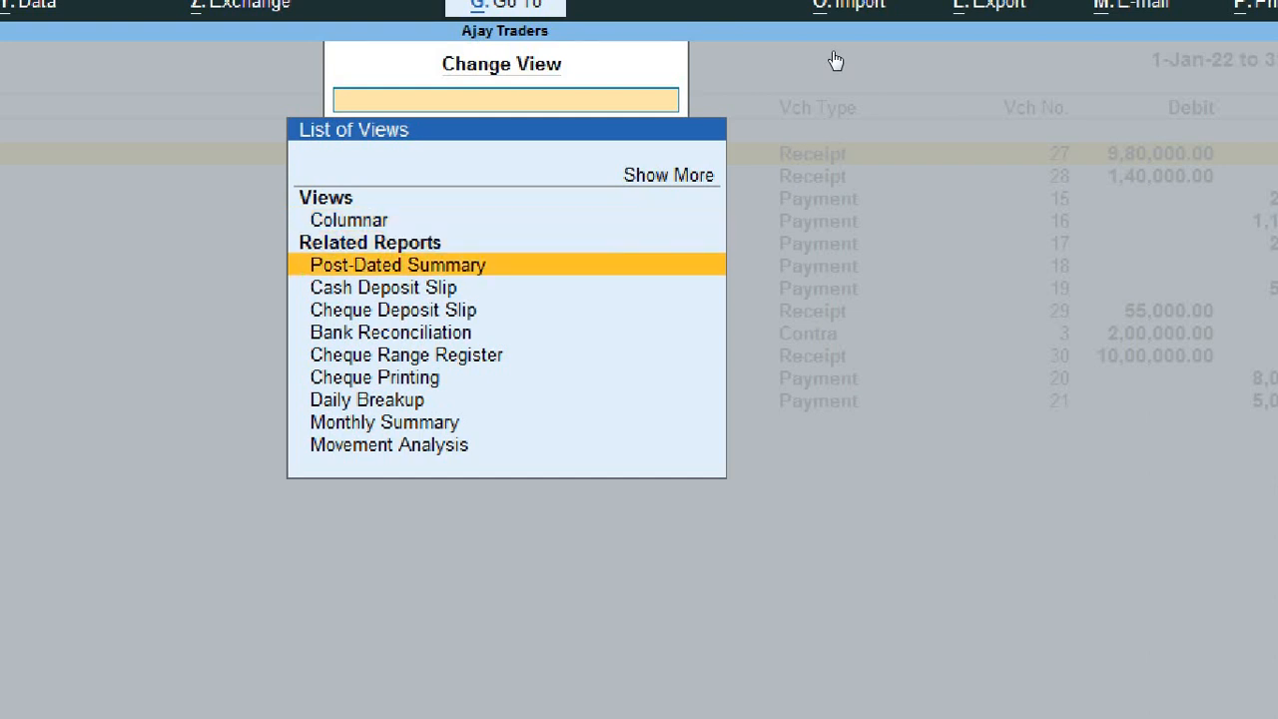
key("Down")
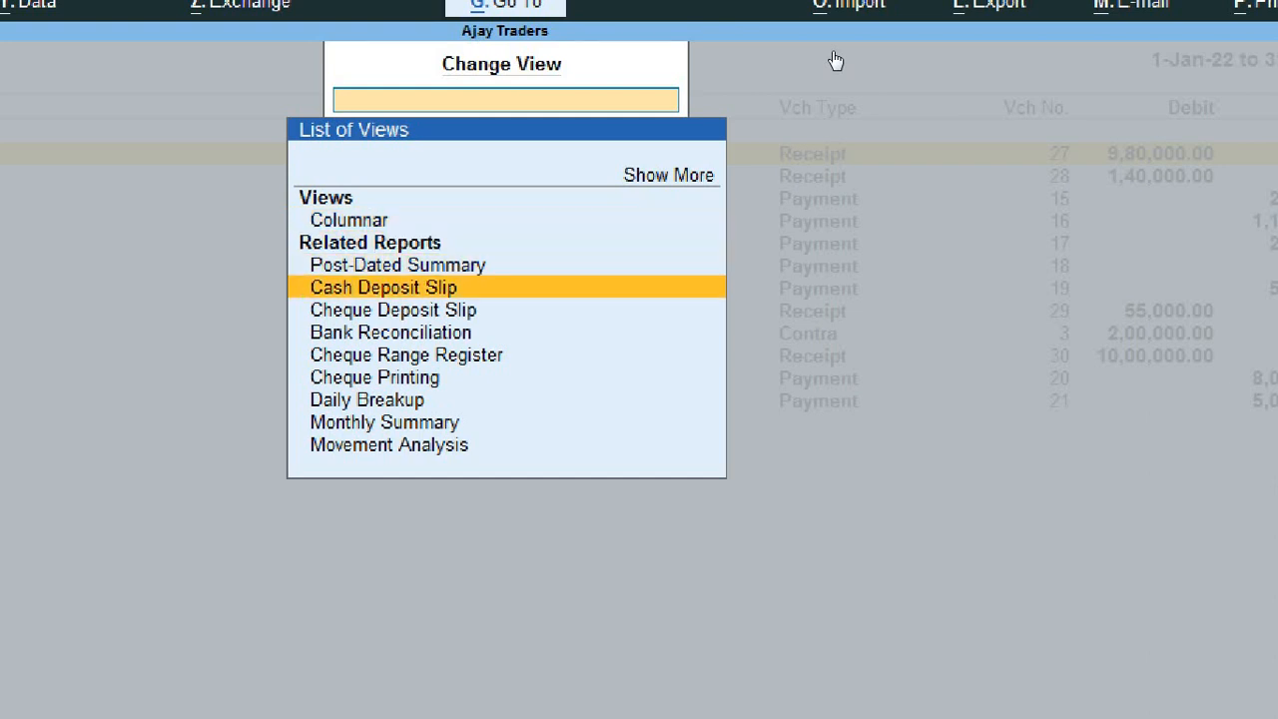
key("Down")
key("Down")
key("Down")
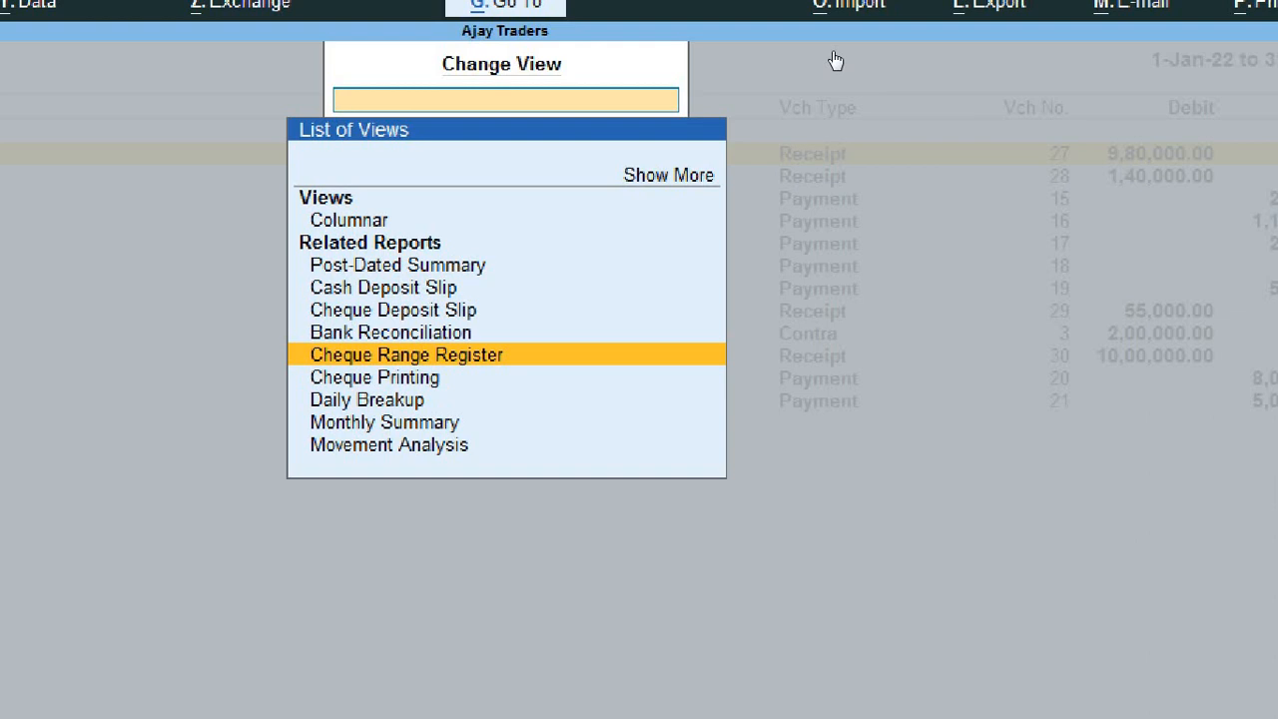
key("Down")
key("Down")
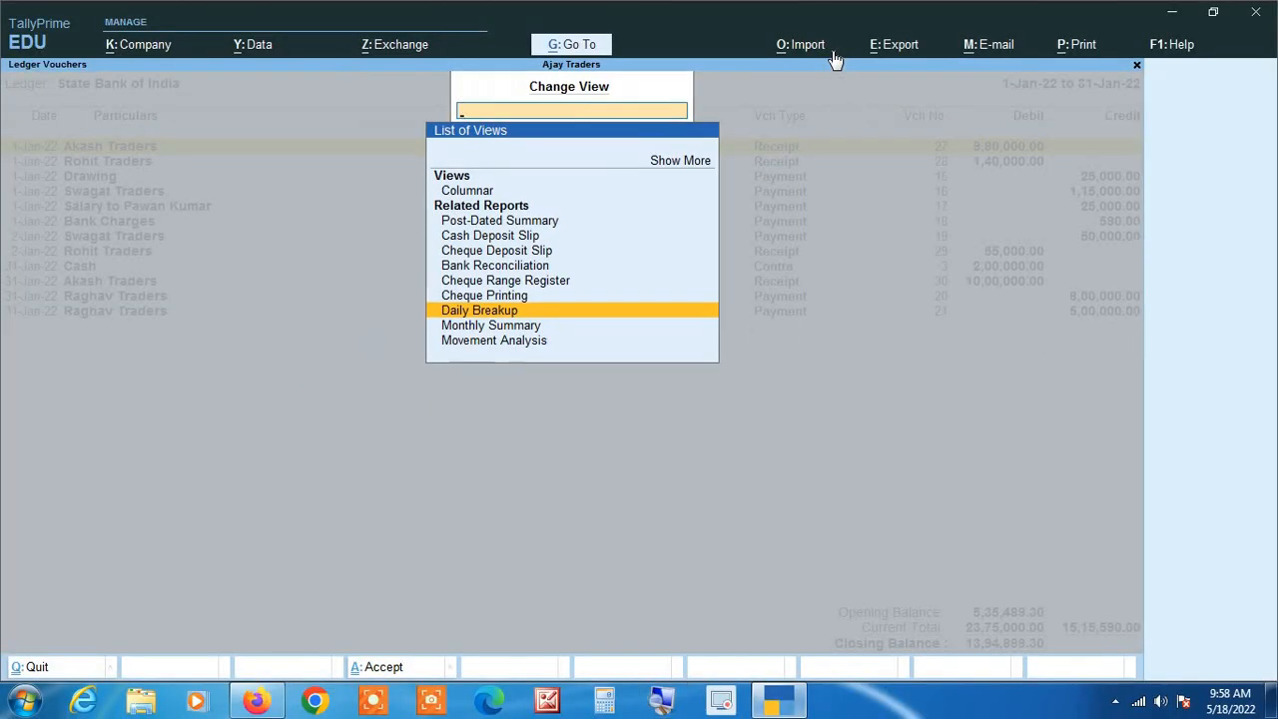
key("Return")
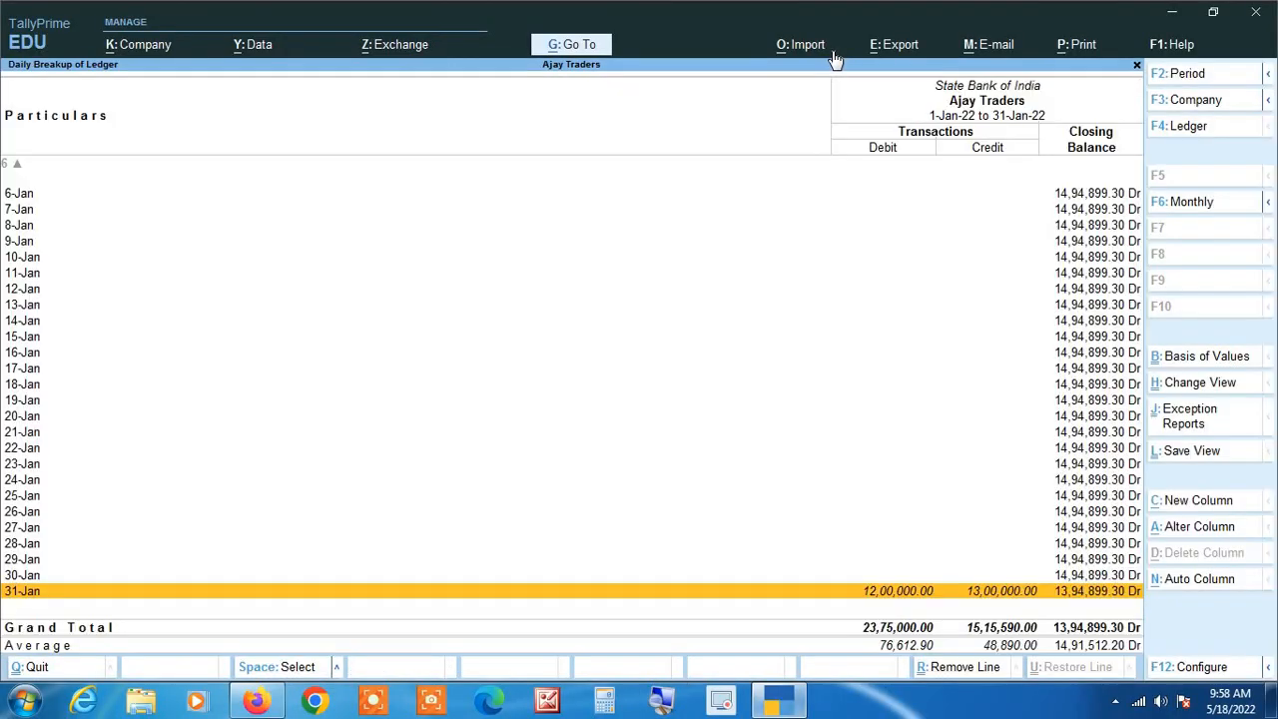
Review the daily transactions and closing balances from 1-Jan to 31-Jan in the daily breakup
key("Up")
key("Up")
key("Up")
key("Up")
key("Up")
key("Up")
key("Up")
key("Up")
key("Up")
key("Up")
key("Up")
key("Up")
key("Up")
key("Up")
key("Up")
key("Up")
key("Up")
key("Up")
key("Up")
key("Up")
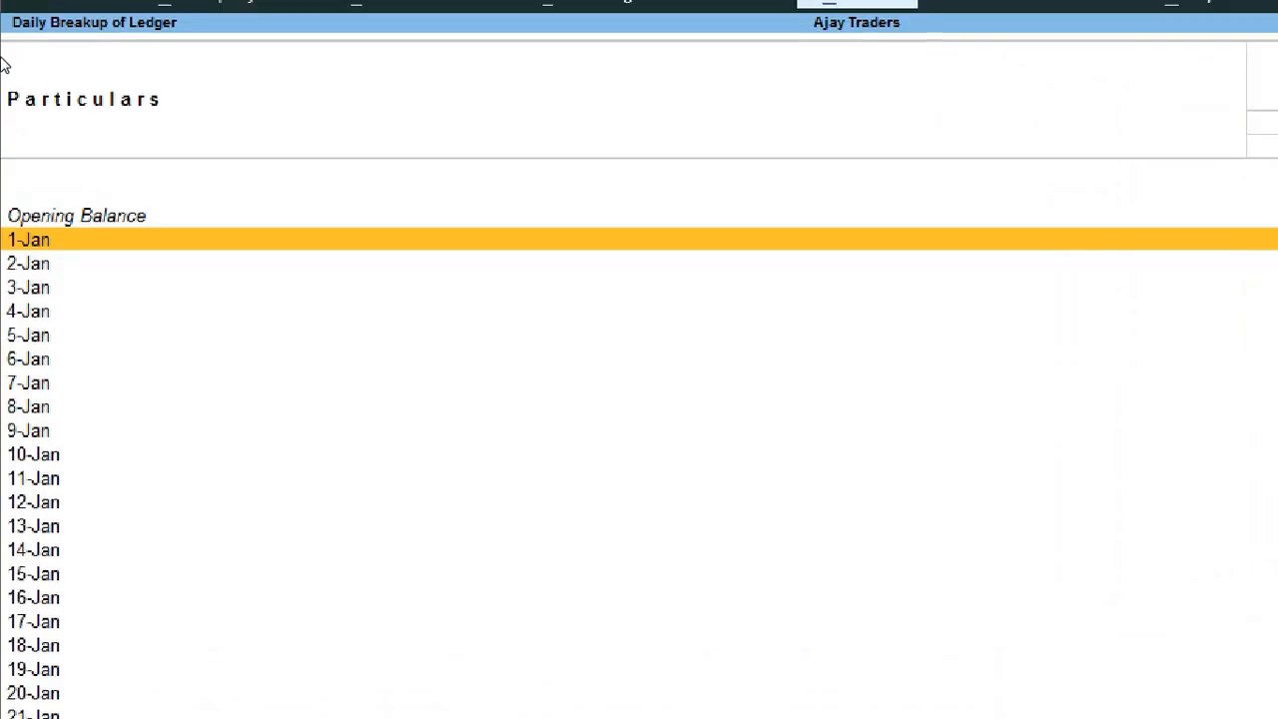
key("Down")
key("Down")
key("Down")
key("Down")
key("Down")
key("Down")
key("Down")
key("Down")
key("Down")
key("Down")
key("Down")
key("Down")
key("Down")
key("Down")
key("Down")
key("Down")
key("Down")
key("Down")
key("Down")
key("Down")
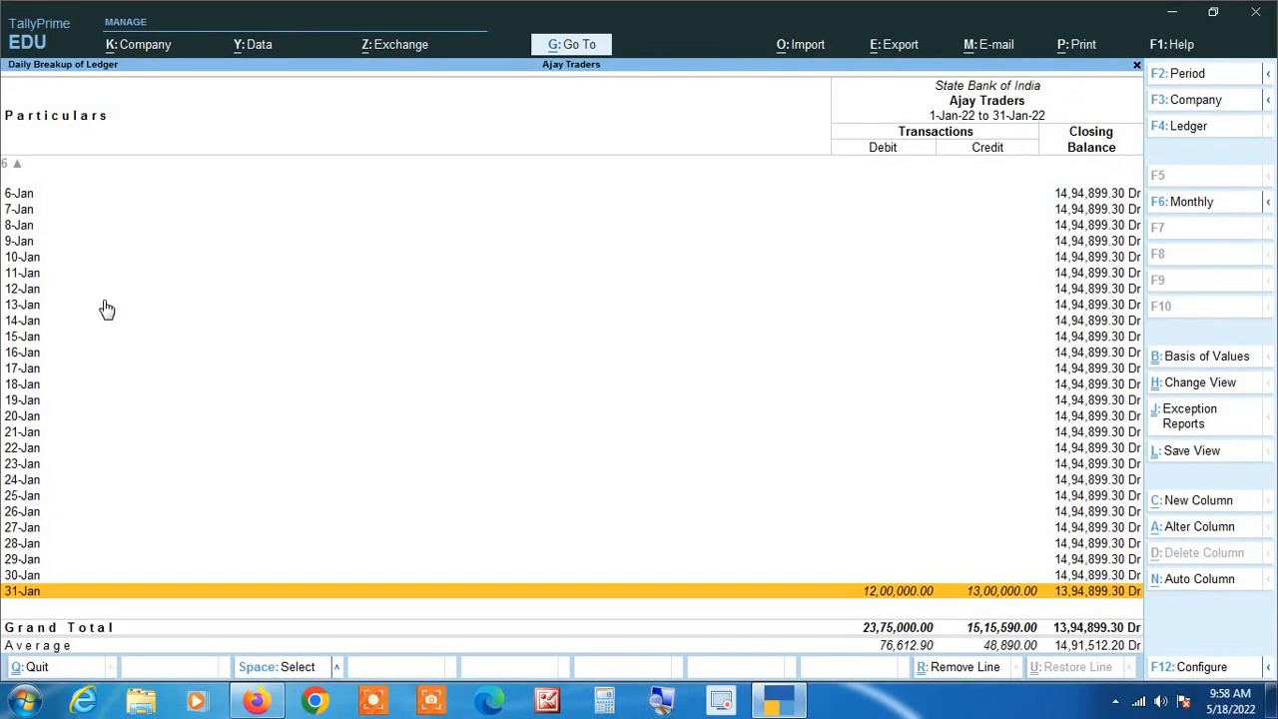
Open the bank ledger vouchers for 1-Jan from the daily breakup
key("Home")
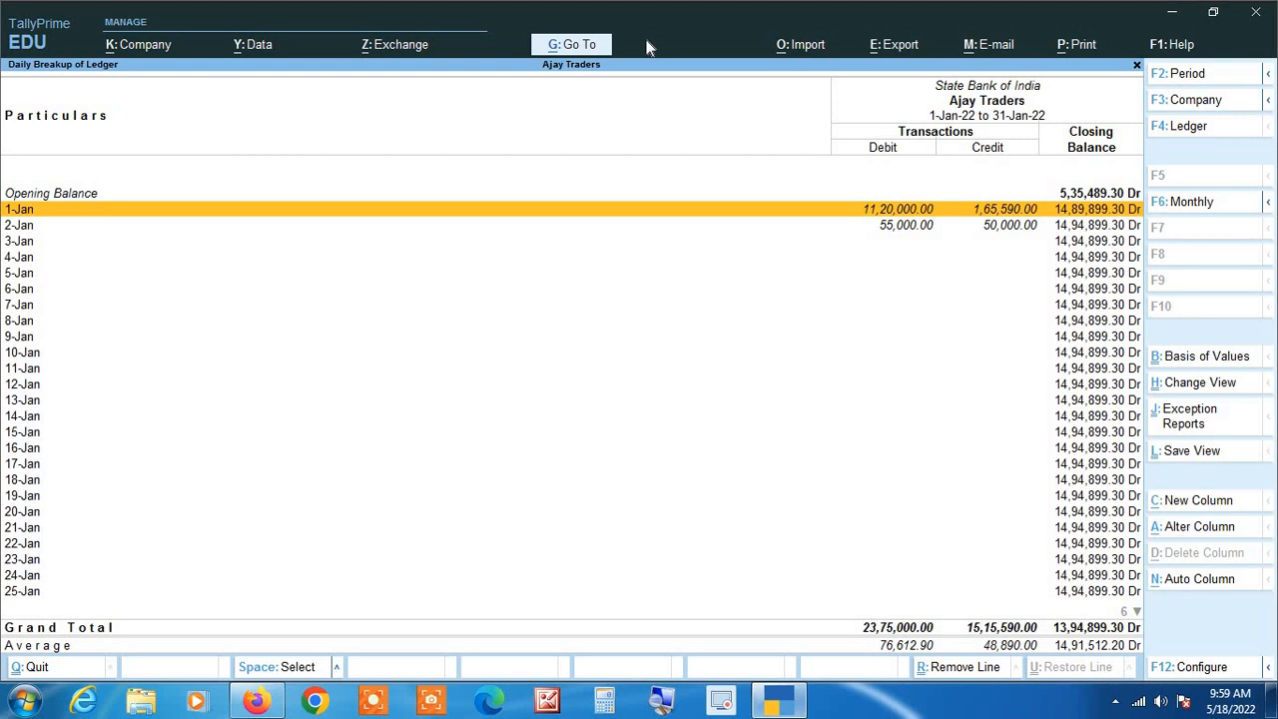
key("Return")
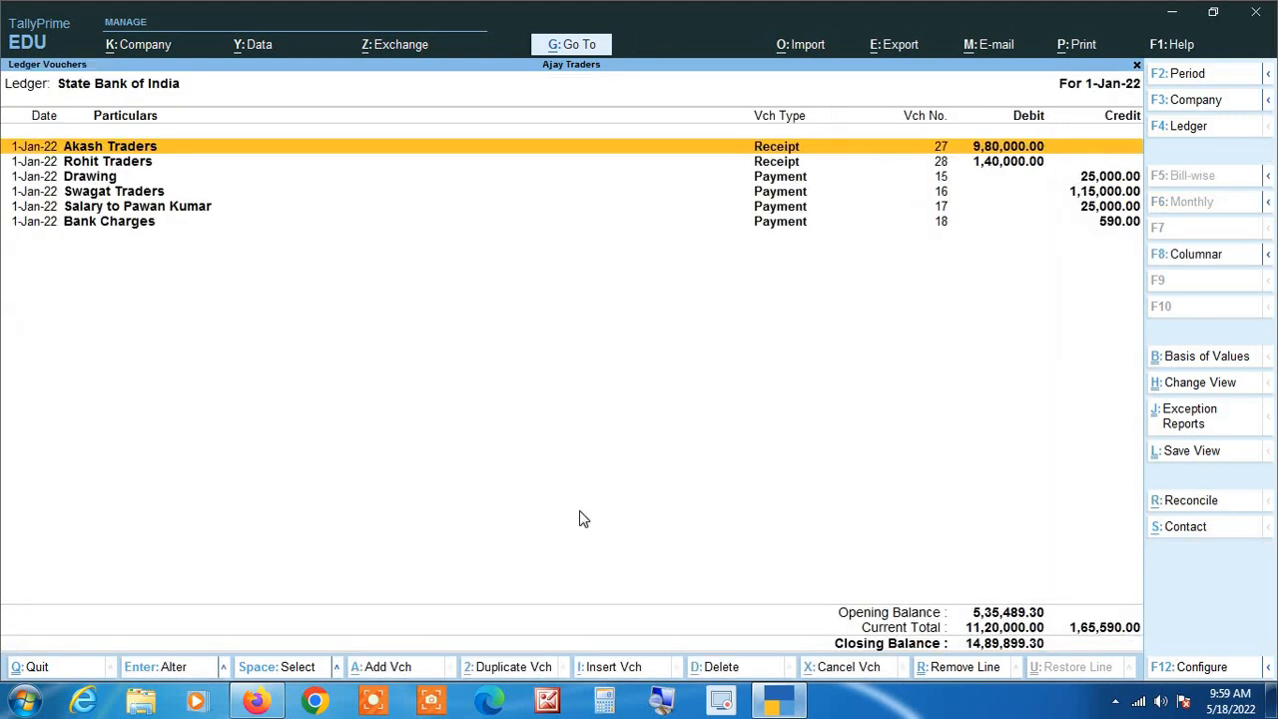
left_click(659, 702)
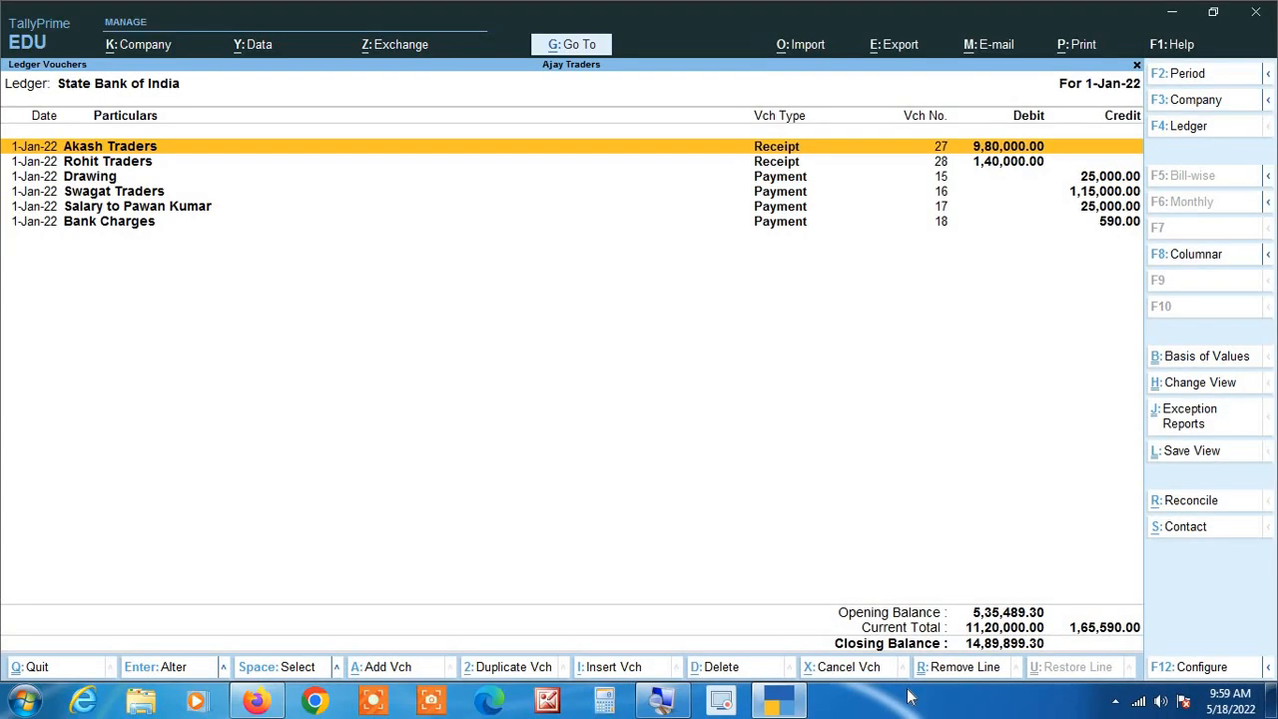
Leave the January daily breakup and open the bank ledger's March vouchers from the monthly summary
key("F5")
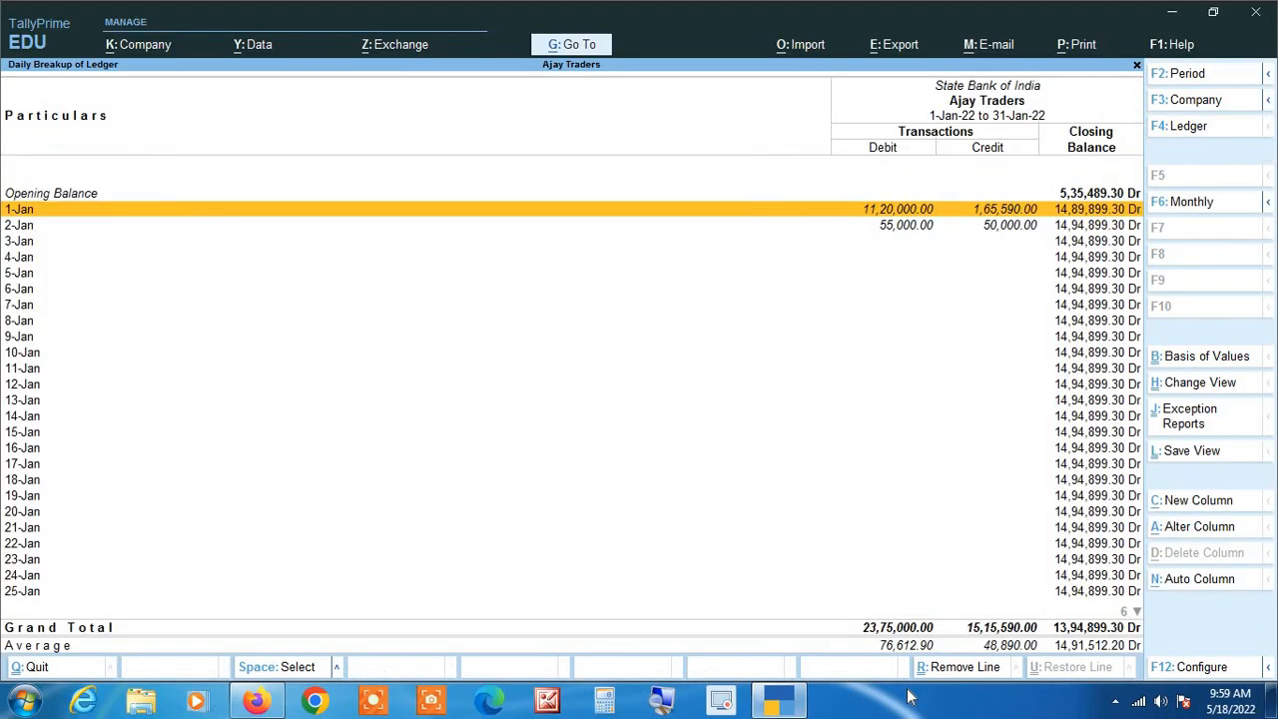
key("Escape")
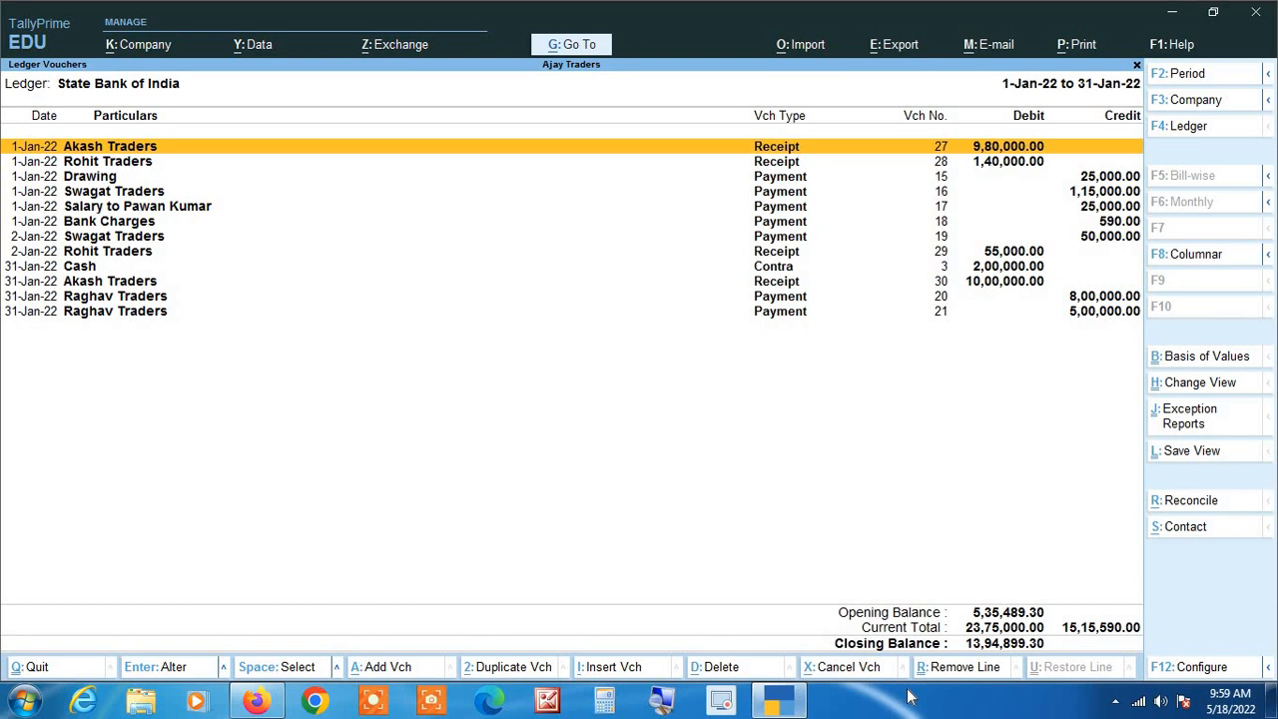
key("Escape")
key("Down")
key("Down")
key("Return")
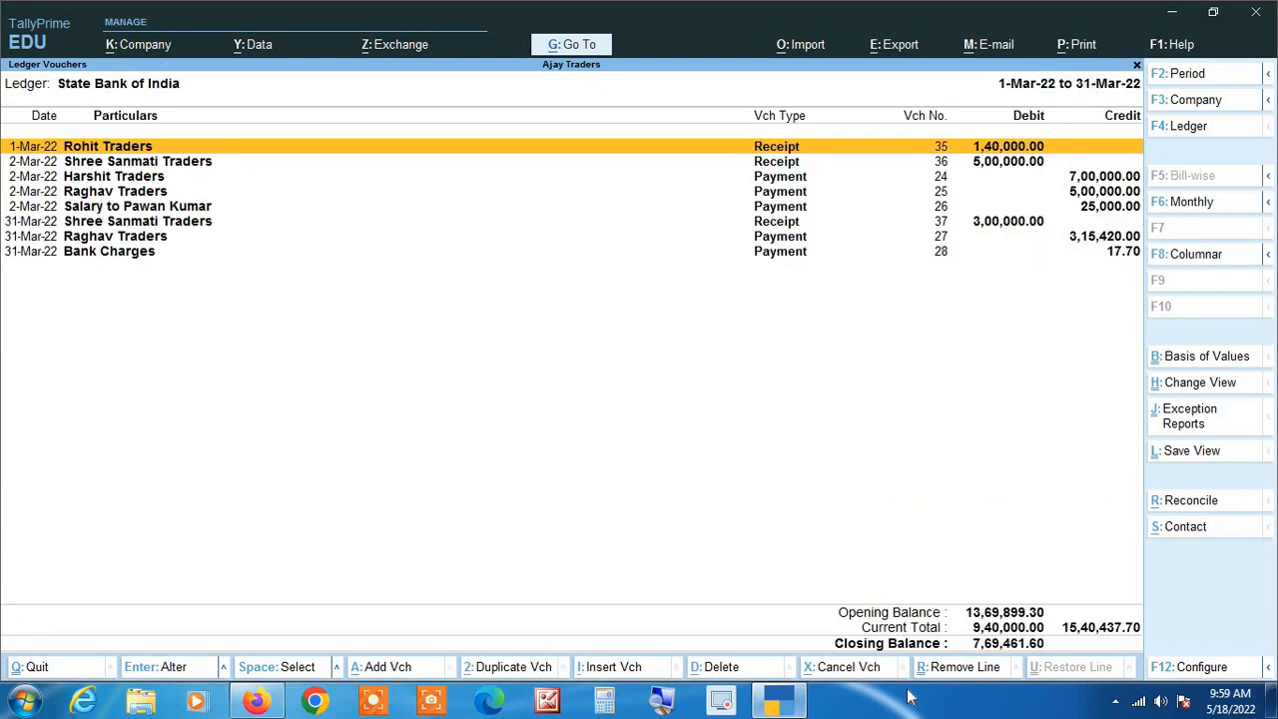
Close the ledger report and reopen the vouchers of the State Bank of India ledger
key("Escape")
key("Escape")
key("Return")
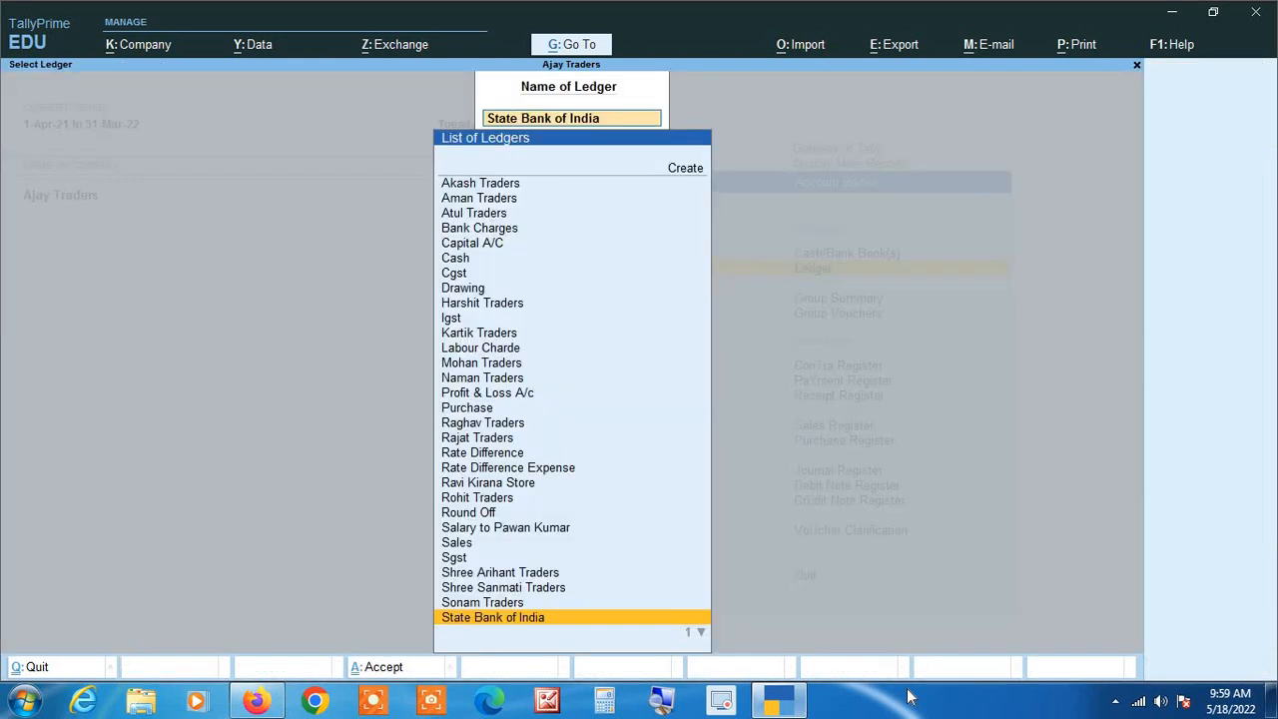
key("Return")
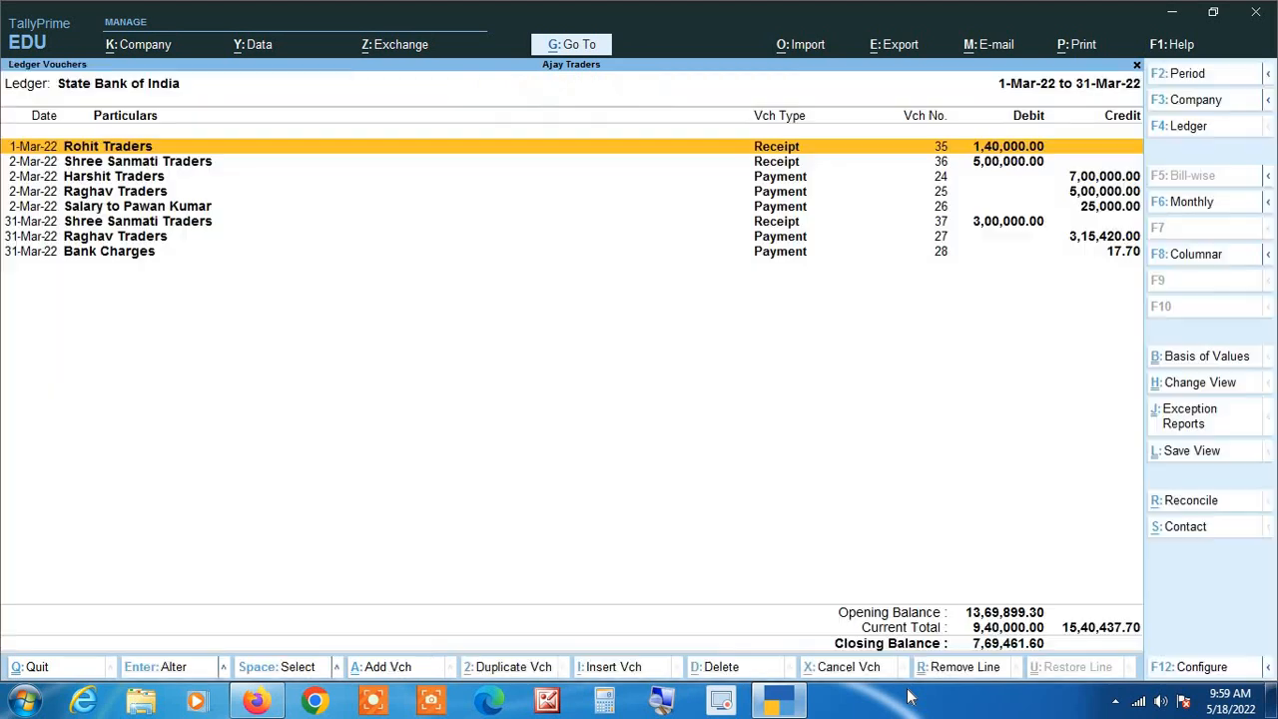
Change the ledger period to the full year 1-Apr-21 to 31-Mar-22 by leaving both period dates blank
key("alt+F2")
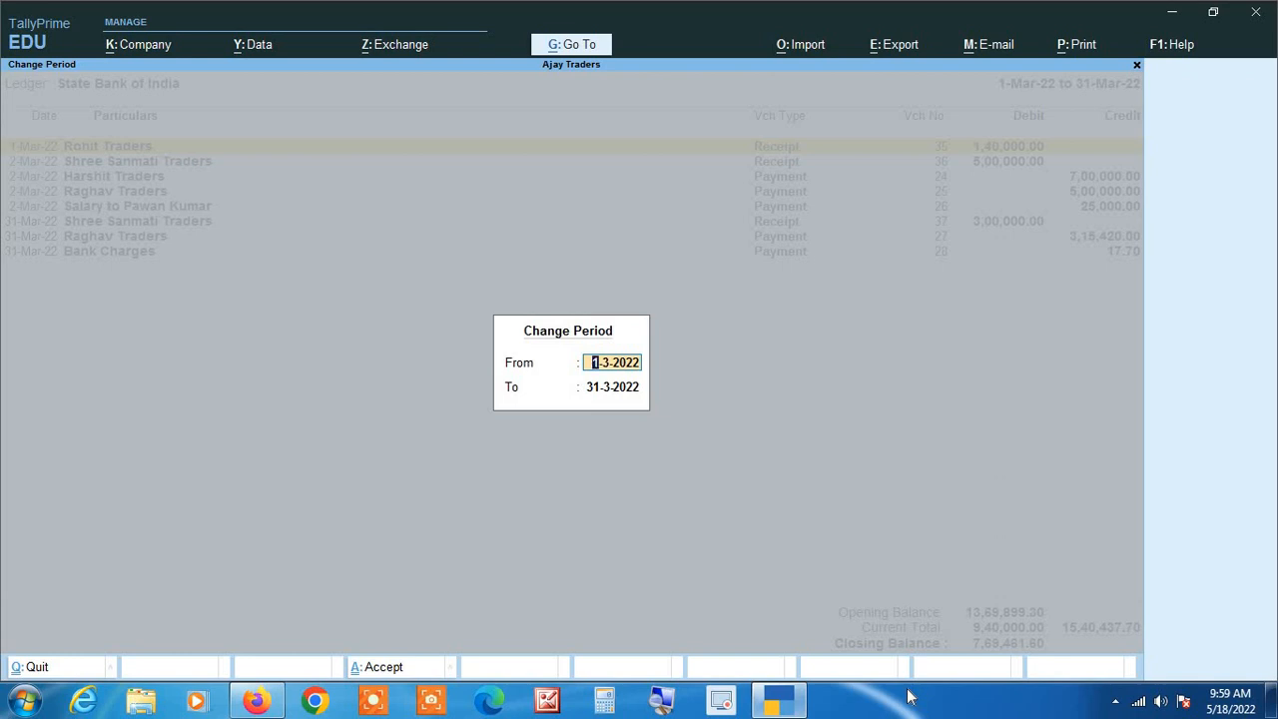
key("BackSpace")
key("Return")
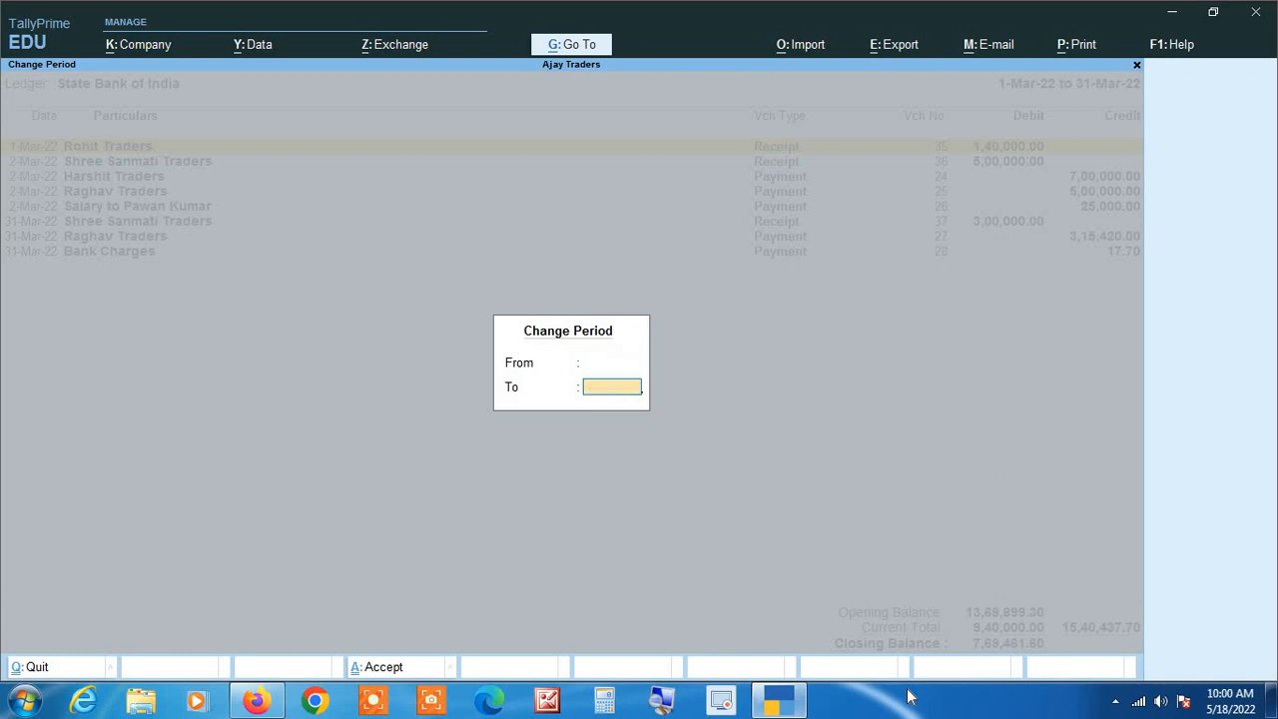
key("Return")
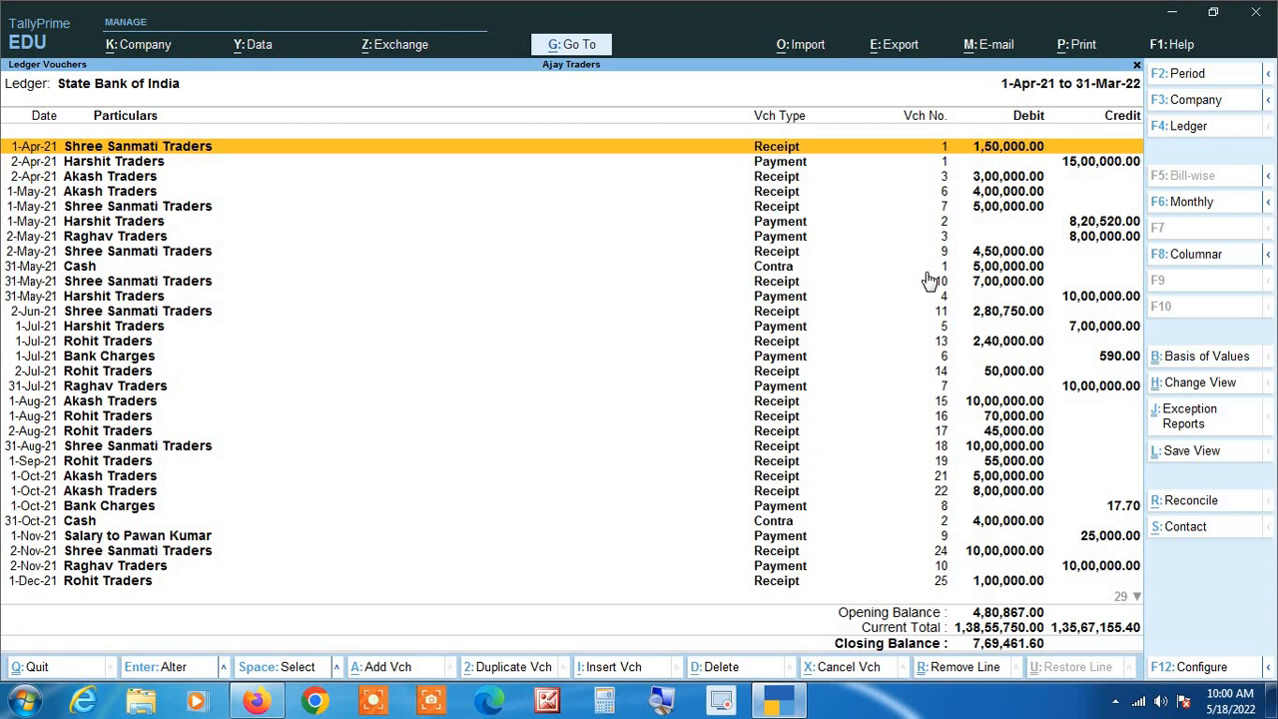
Configure the ledger vouchers report with Show Narrations and Show Running Balance both set to Yes
left_click(663, 702)
left_click(1202, 667)
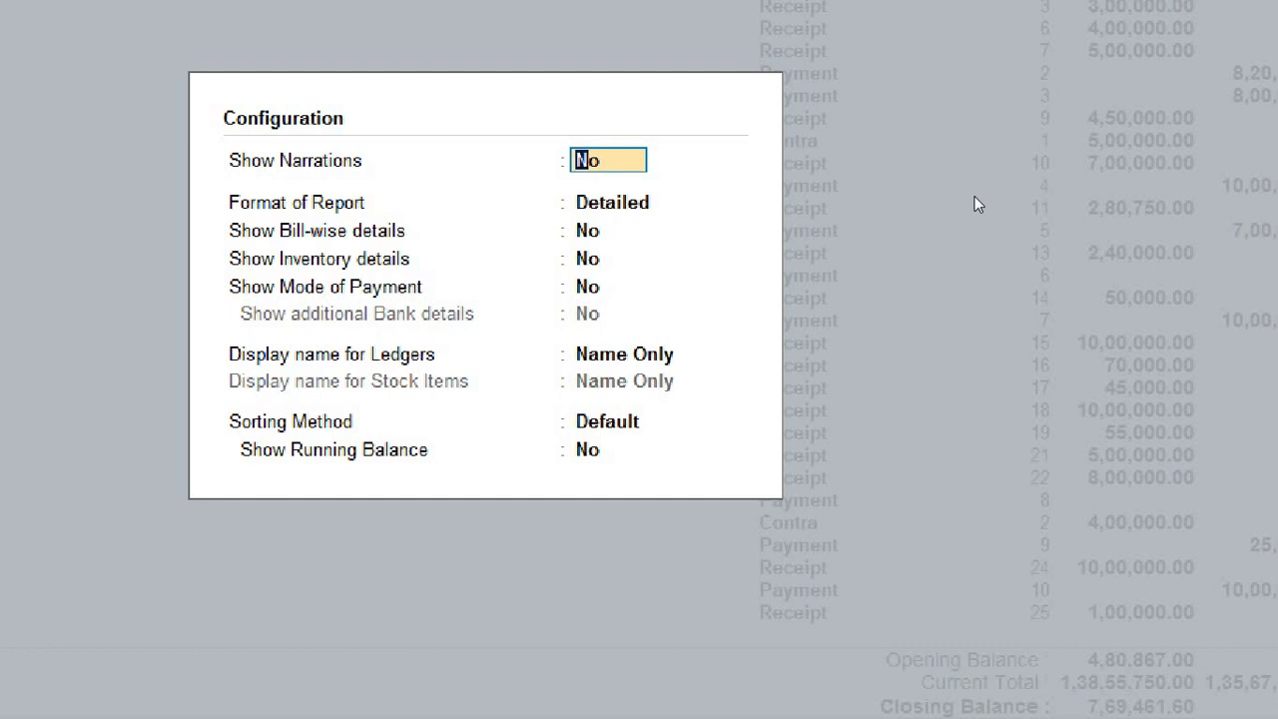
type("yes")
key("Return")
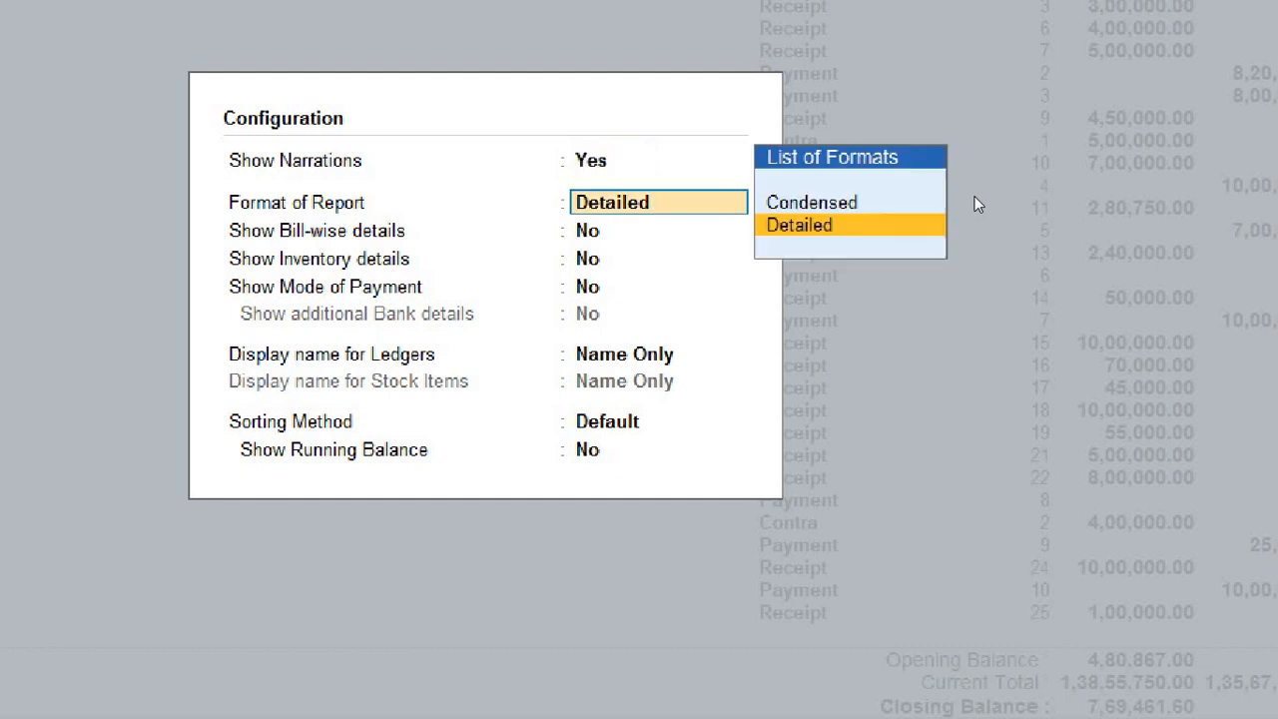
key("Return")
key("Return")
key("Return")
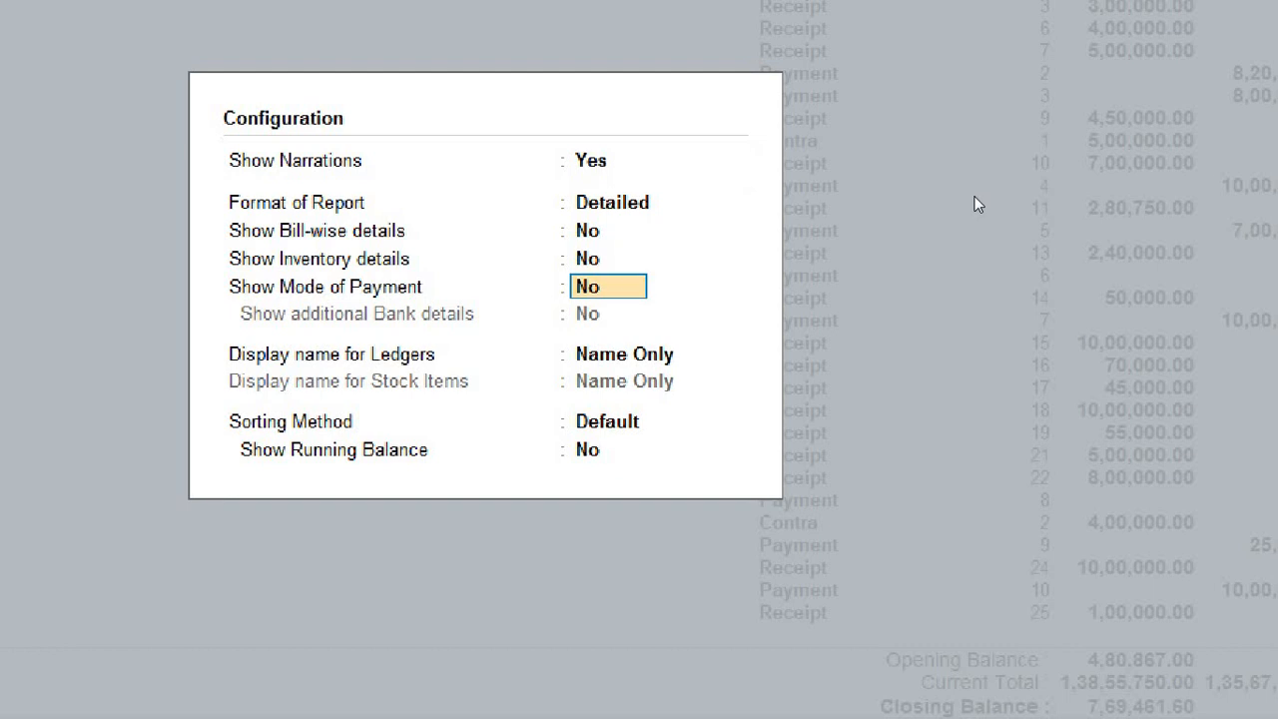
key("Return")
key("Return")
key("Return")
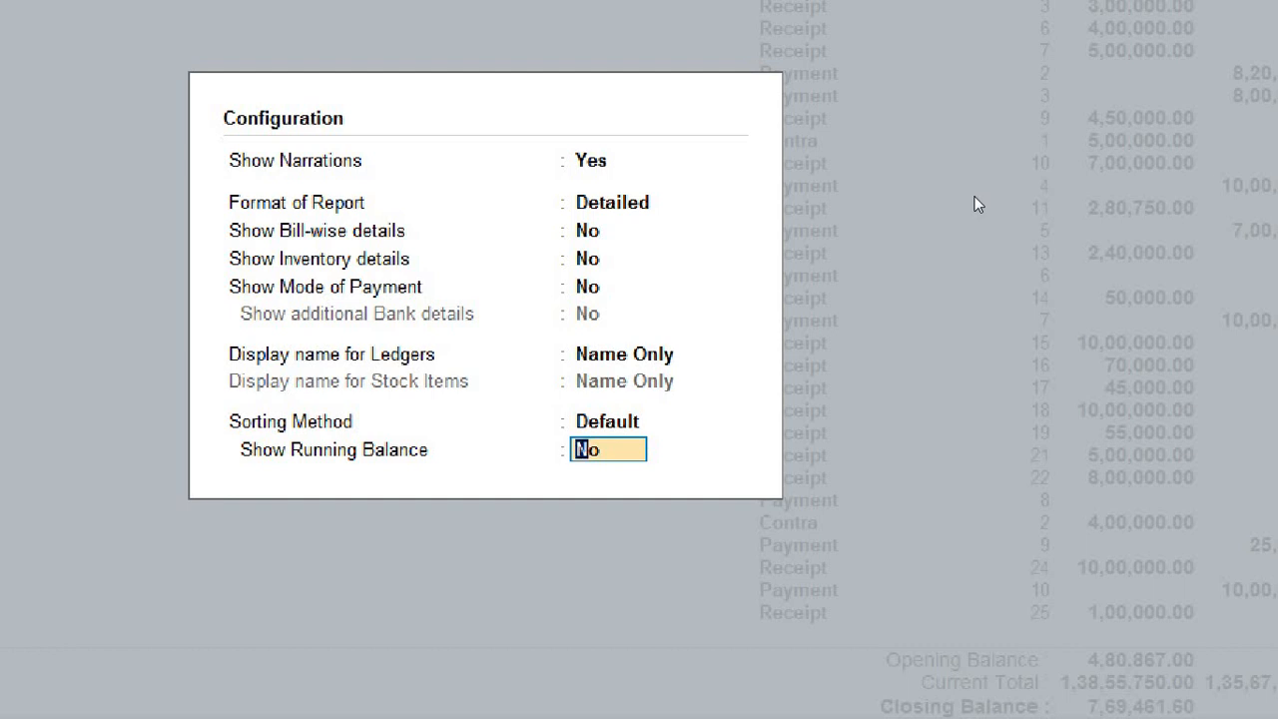
type("yes")
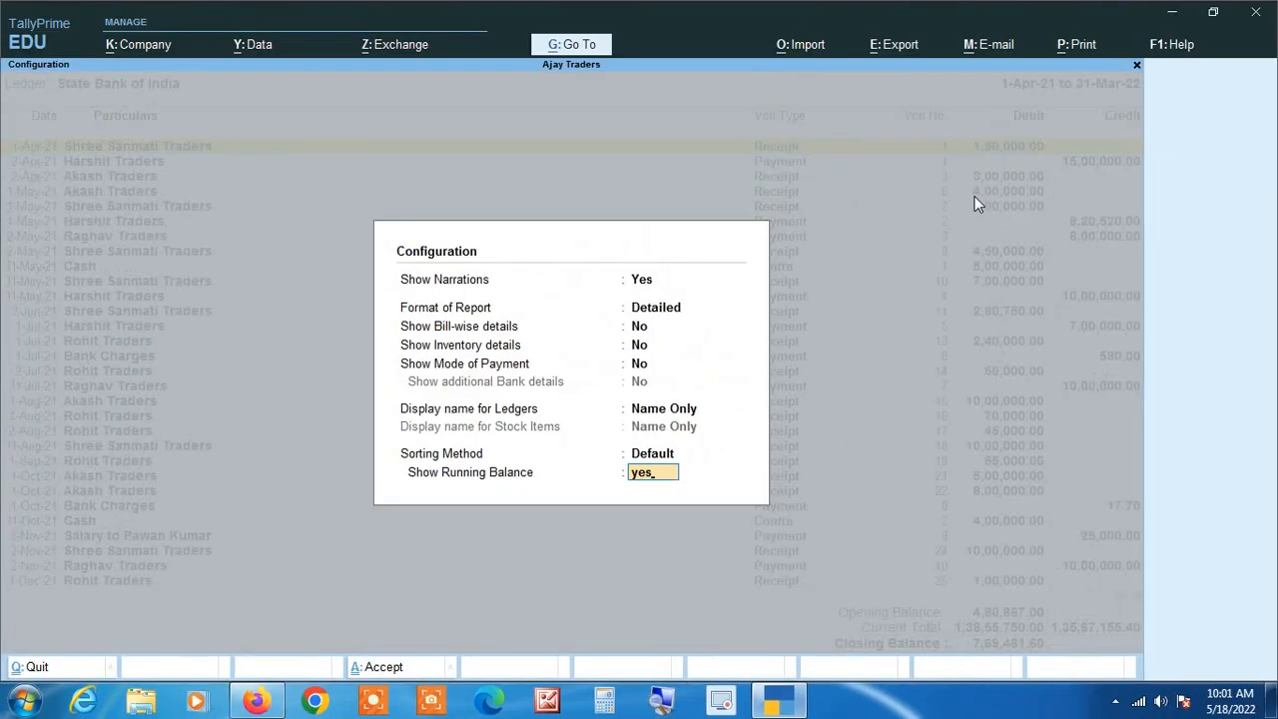
key("Return")
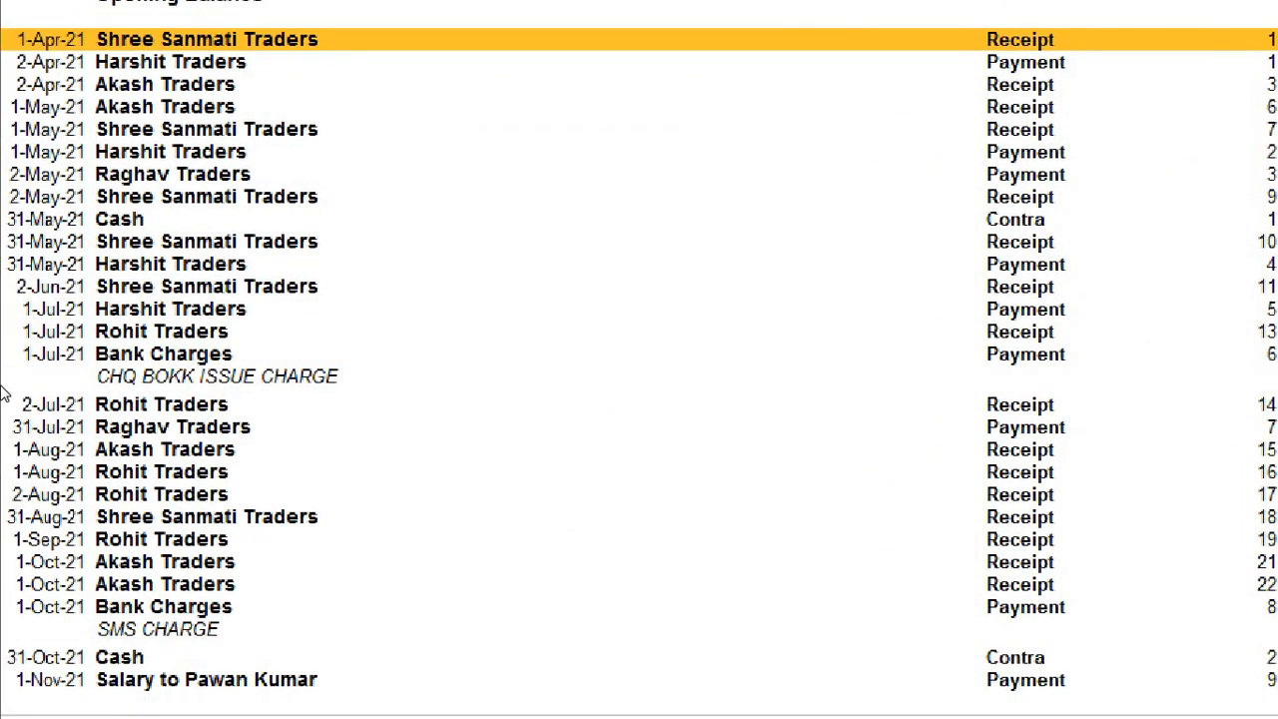
Review the narrations and running balances of the bank ledger vouchers from April 2021 to March 2022
key("Down")
key("Down")
key("Down")
key("Down")
key("Down")
key("Down")
key("Down")
key("Down")
key("Down")
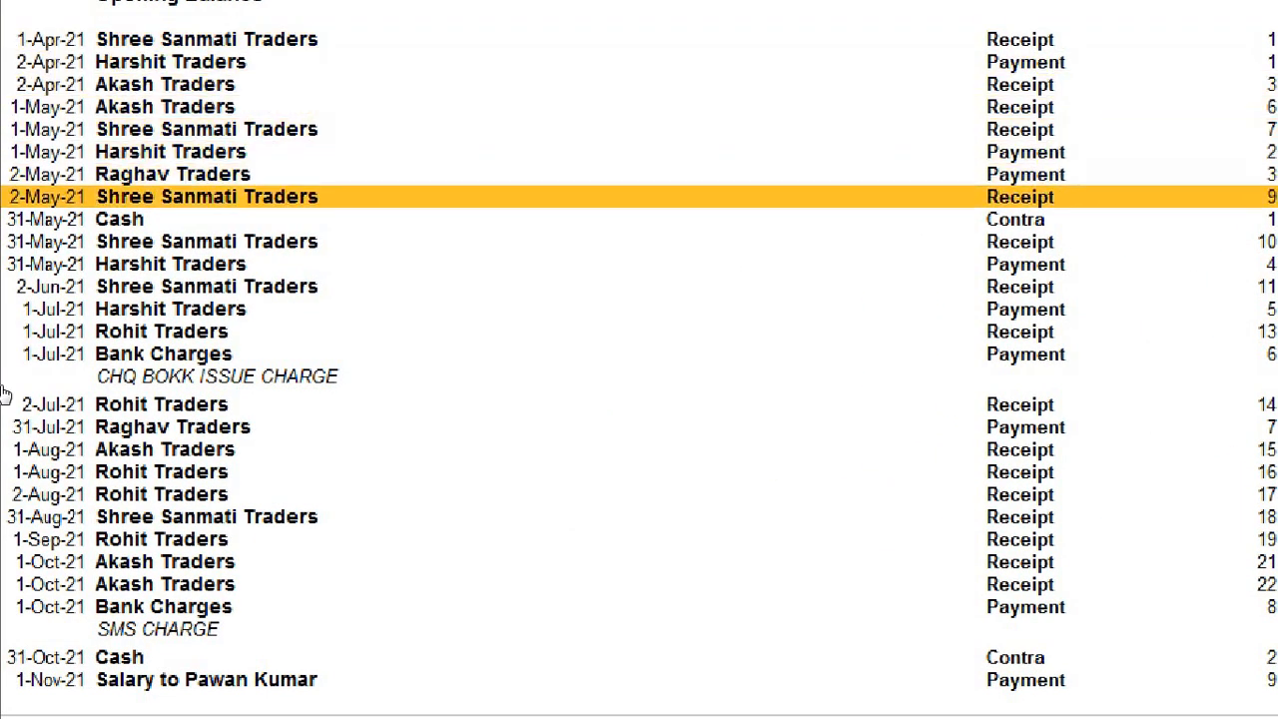
key("Down")
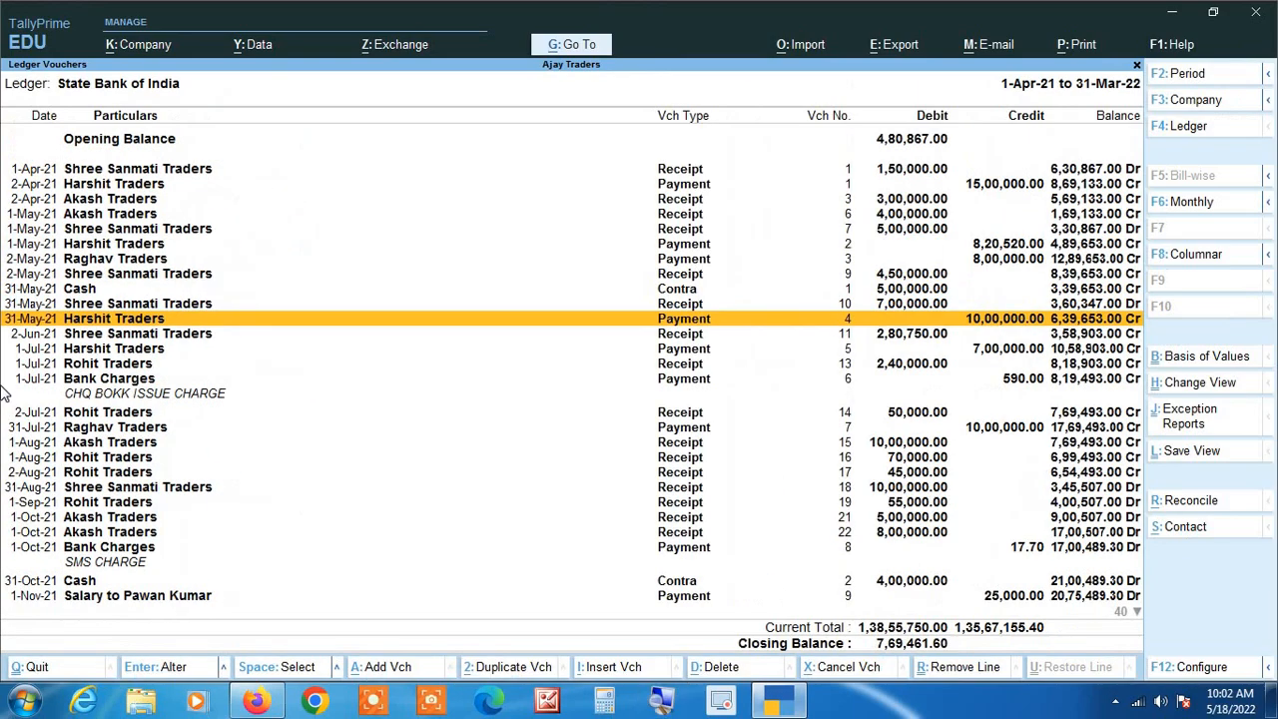
key("Down")
key("Down")
key("Down")
key("Down")
key("Down")
key("Down")
key("Down")
key("Down")
key("Down")
key("Down")
key("Down")
key("Down")
key("Down")
key("Down")
key("Down")
key("Down")
key("Down")
key("Down")
key("Down")
key("Down")
key("Down")
key("Down")
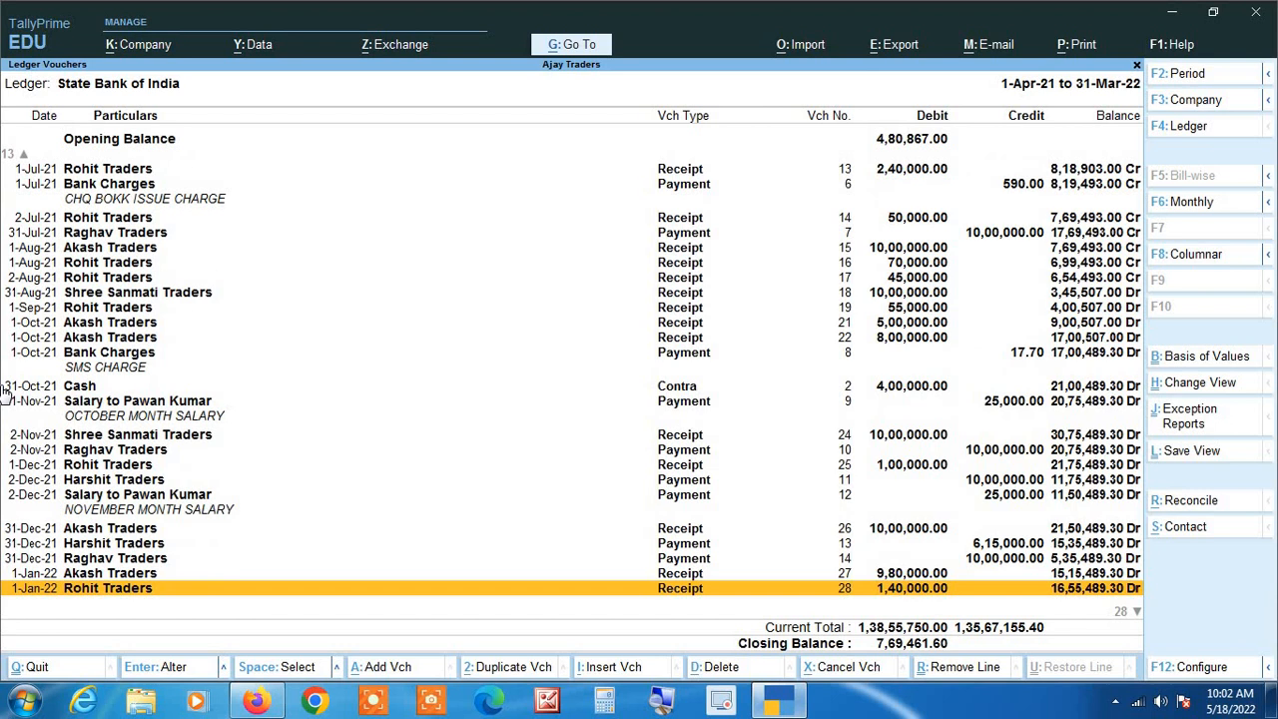
left_click(662, 699)
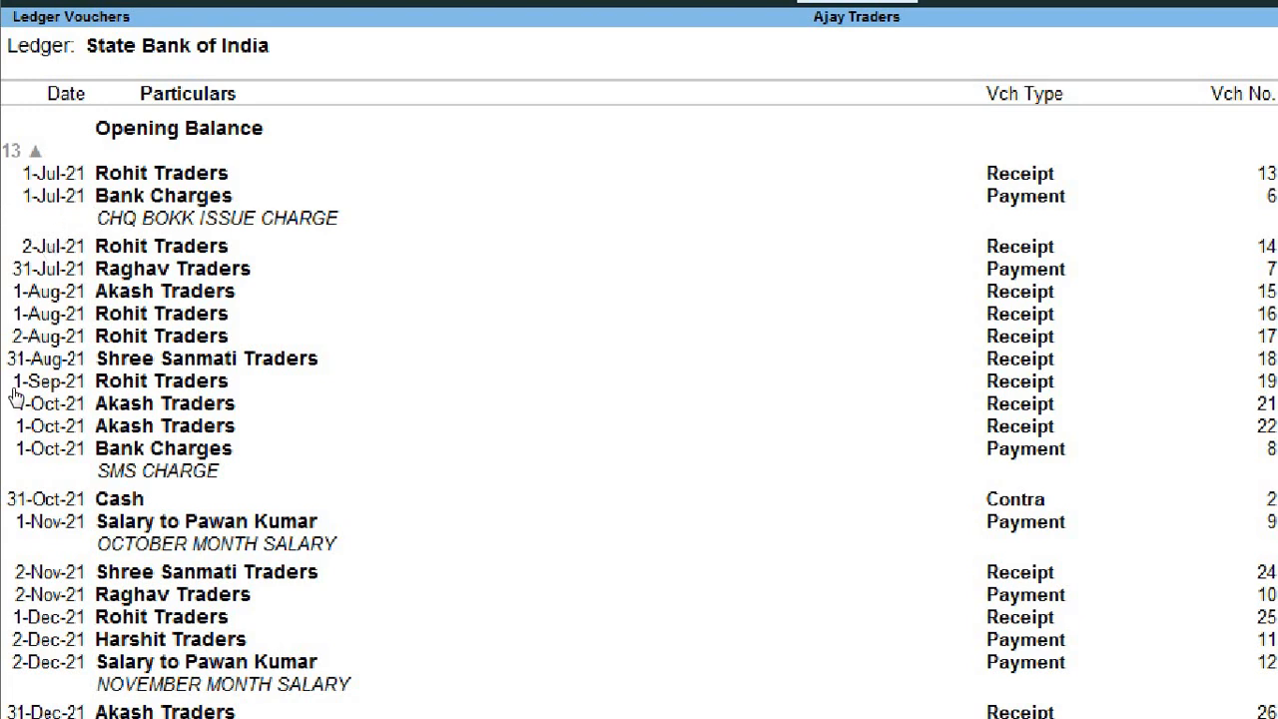
scroll(16, 398, "down", 8)
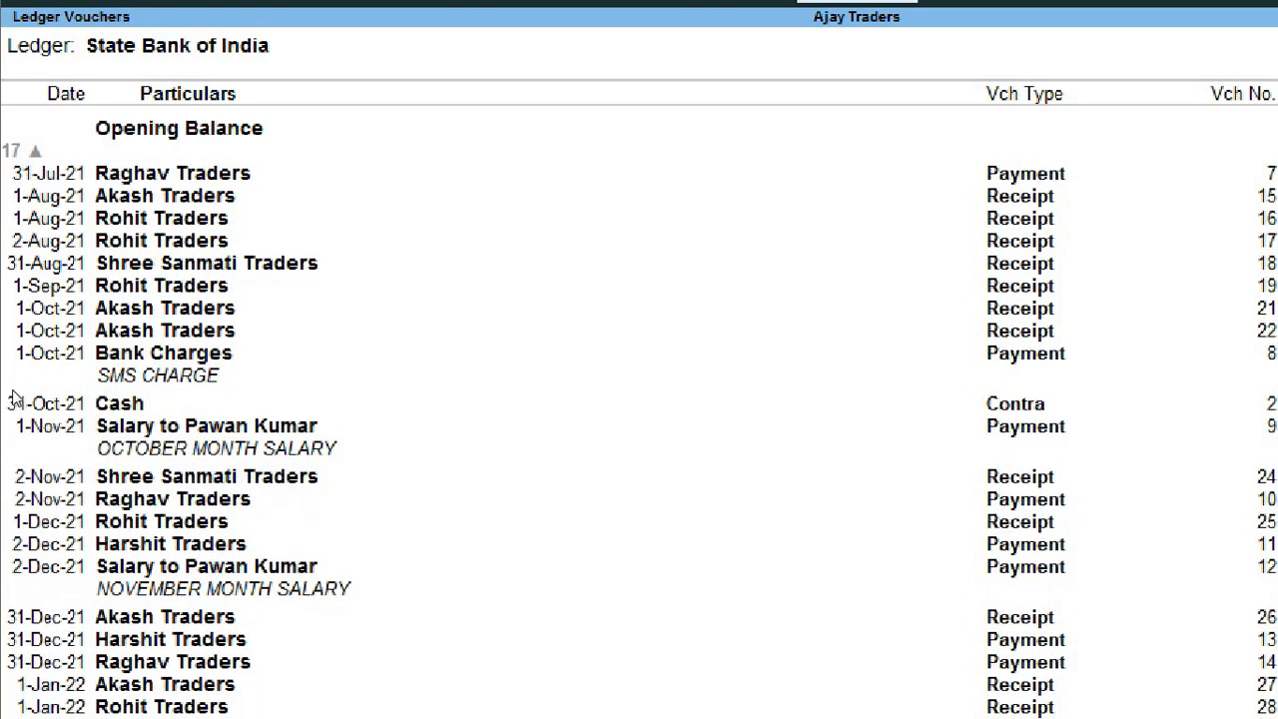
scroll(16, 397, "down", 4)
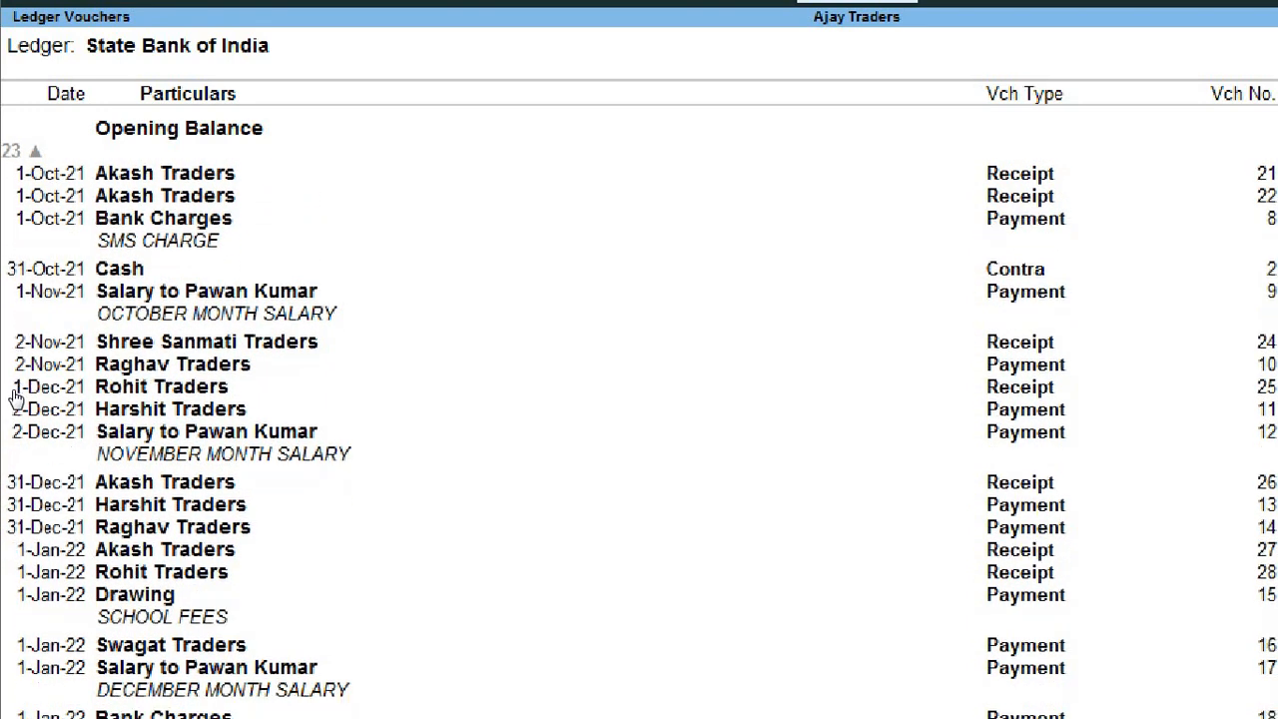
scroll(16, 398, "down", 1)
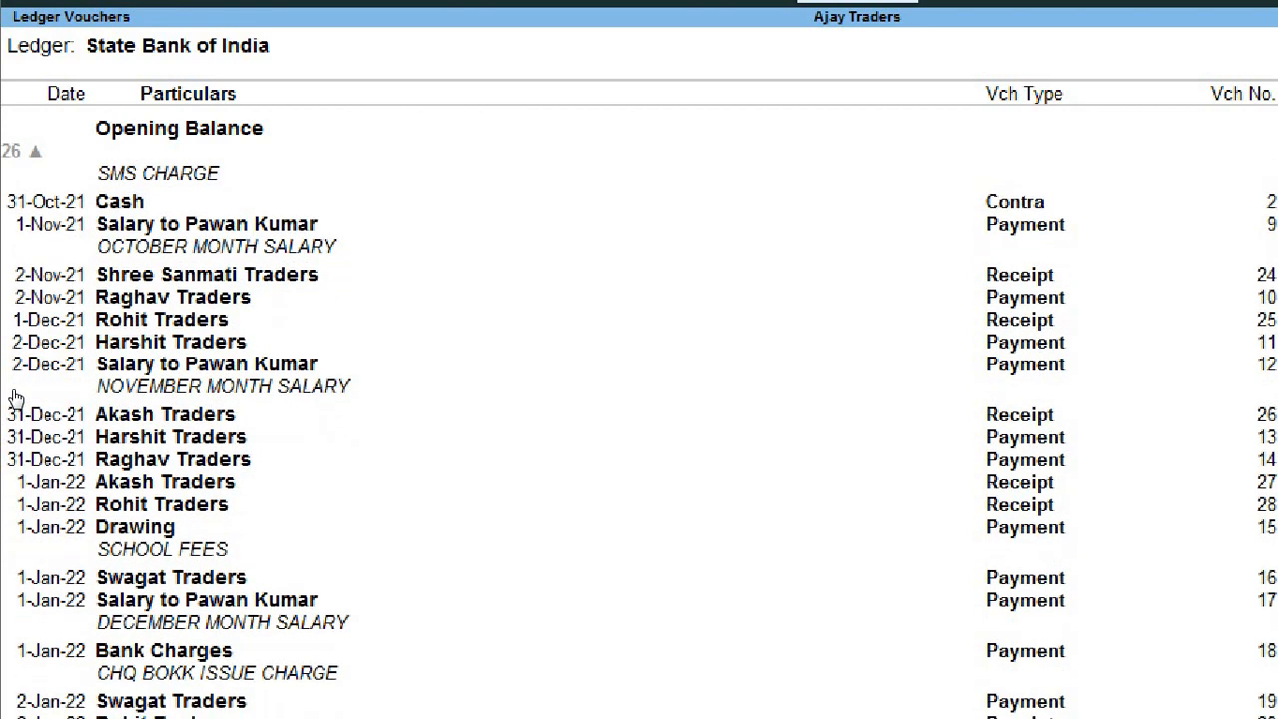
scroll(16, 398, "down", 9)
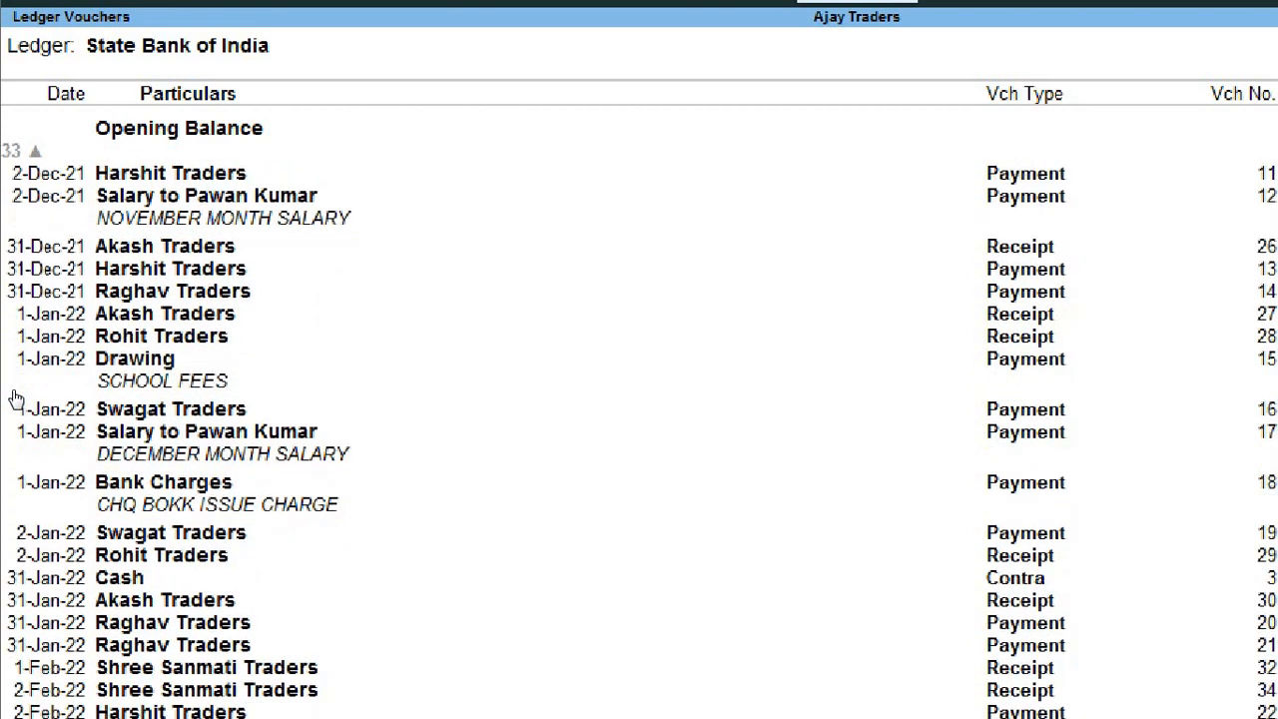
scroll(16, 397, "down", 2)
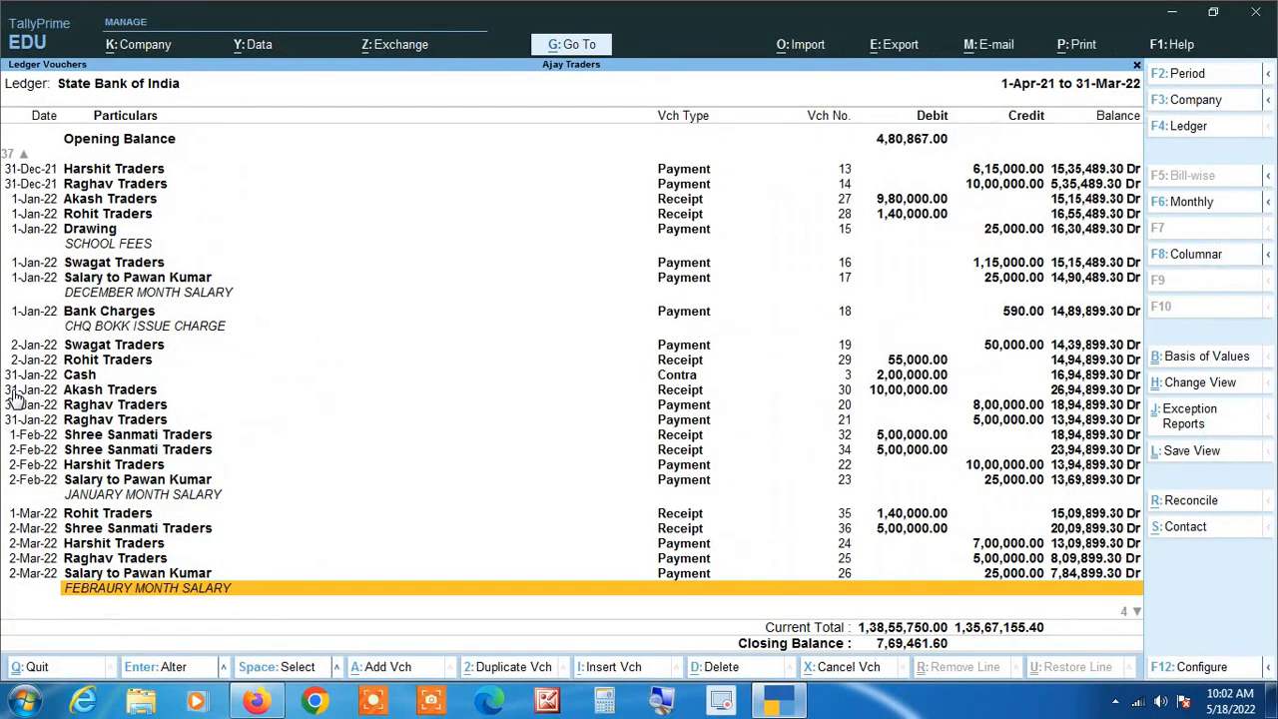
scroll(24, 516, "down", 1)
Open the 1-Jan-22 Bank Charges payment voucher to check its narration, and quit it without changes
scroll(24, 517, "up", 1)
scroll(16, 398, "up", 10)
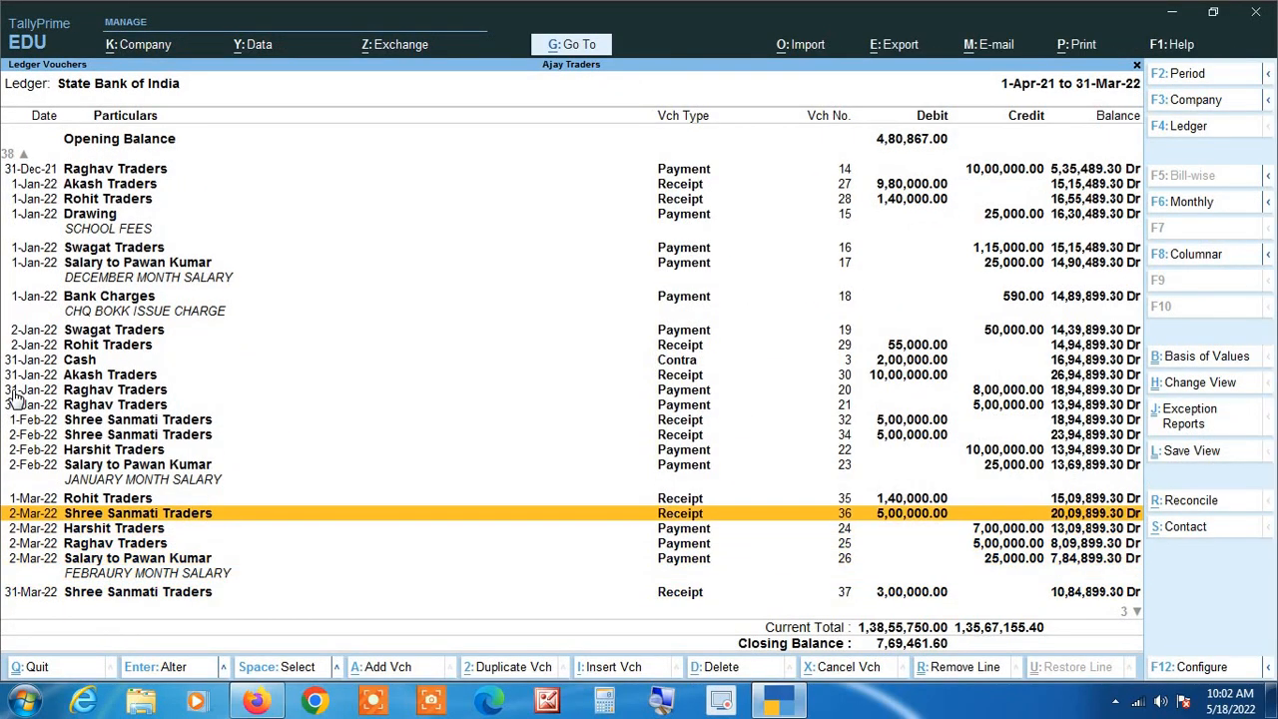
scroll(16, 398, "up", 5)
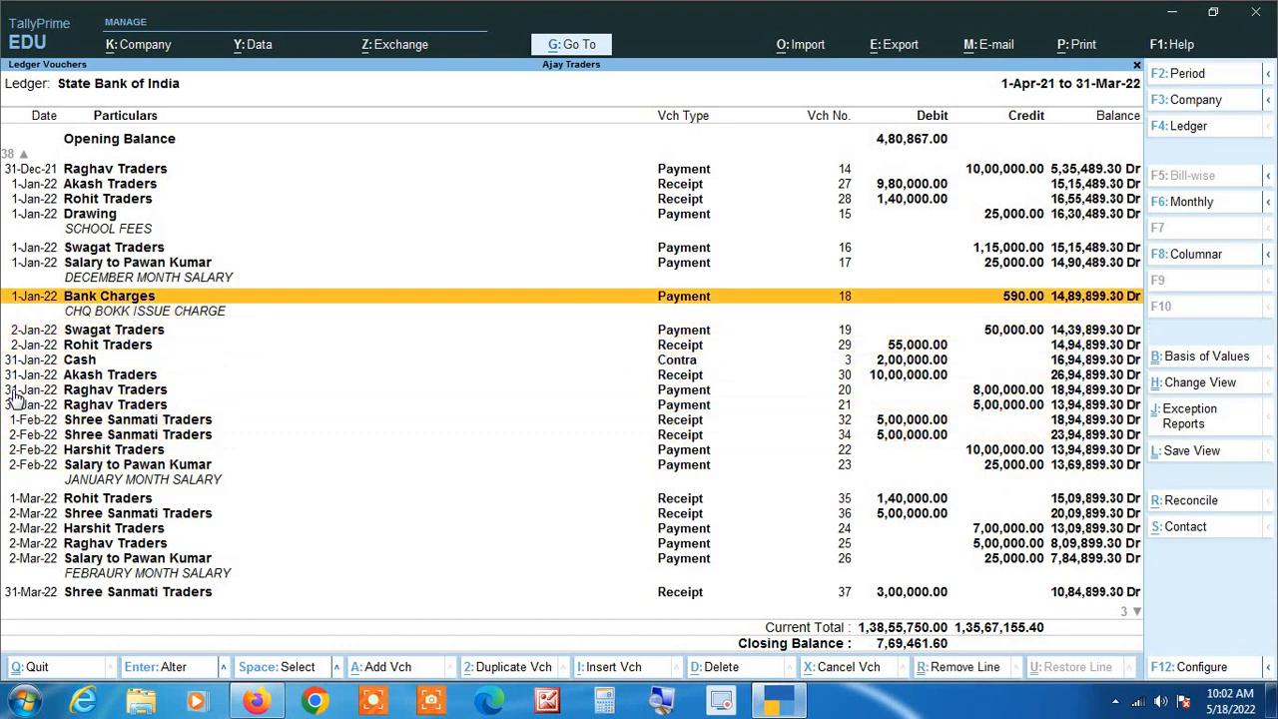
key("Return")
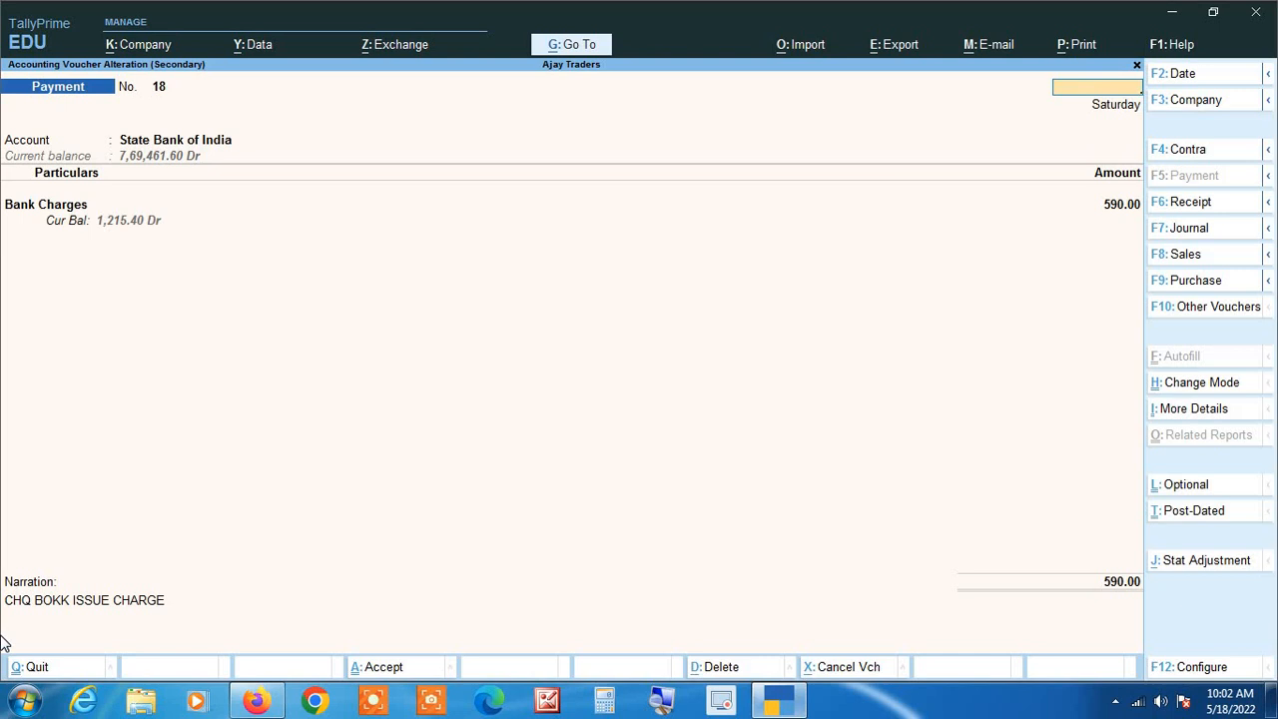
key("Escape")
key("y")
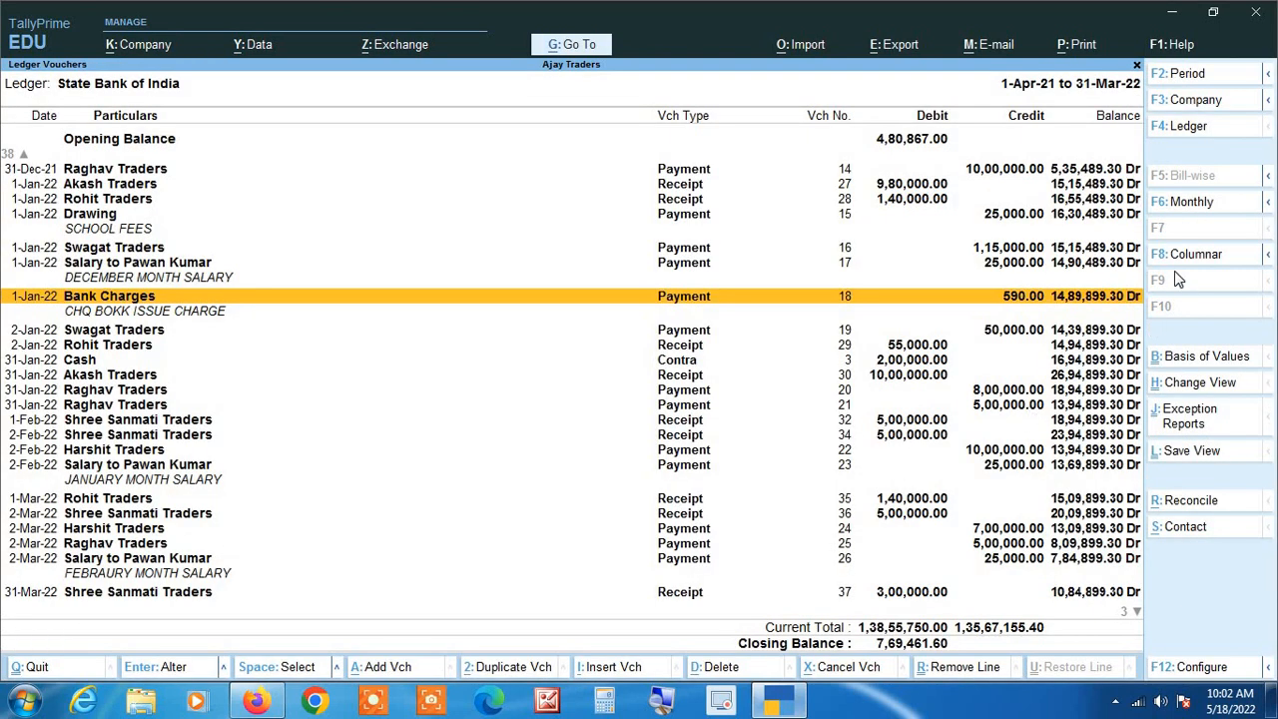
Configure the ledger vouchers report with Show Narrations and Show Running Balance both set to No
key("F12")
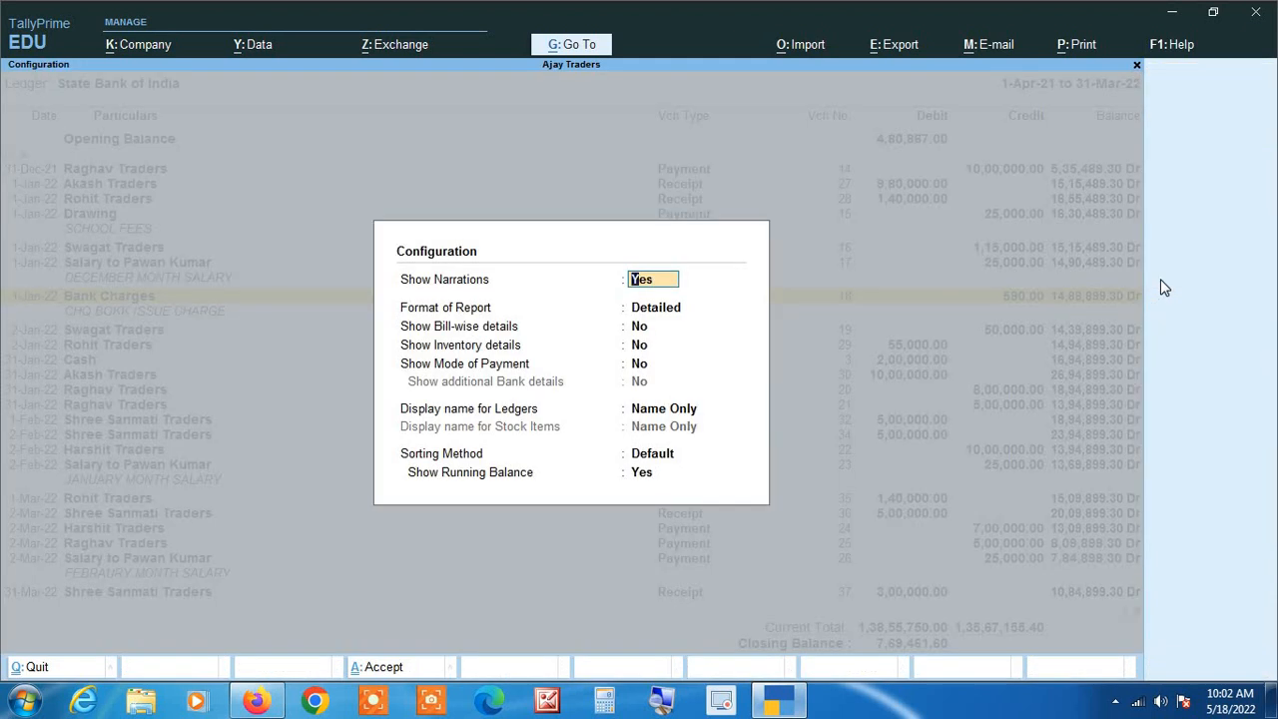
key("n")
key("Return")
key("Return")
key("Return")
key("Return")
key("Return")
key("Return")
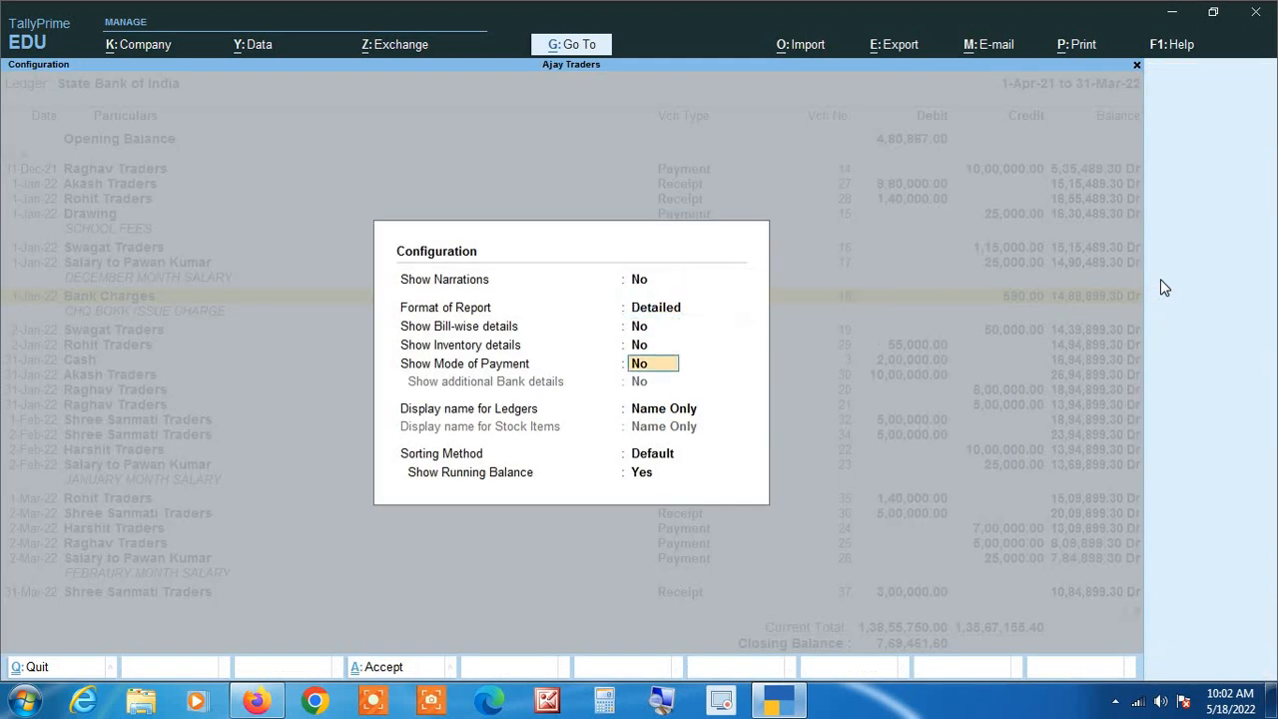
type("n")
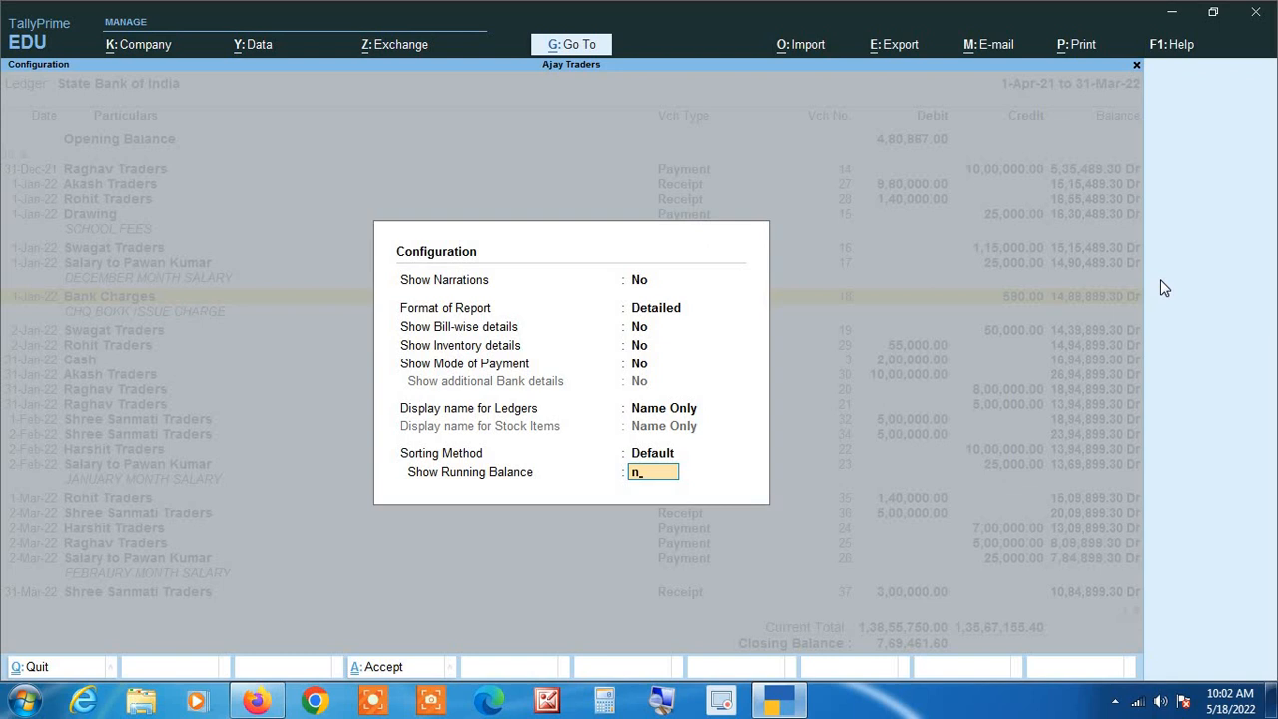
key("Return")
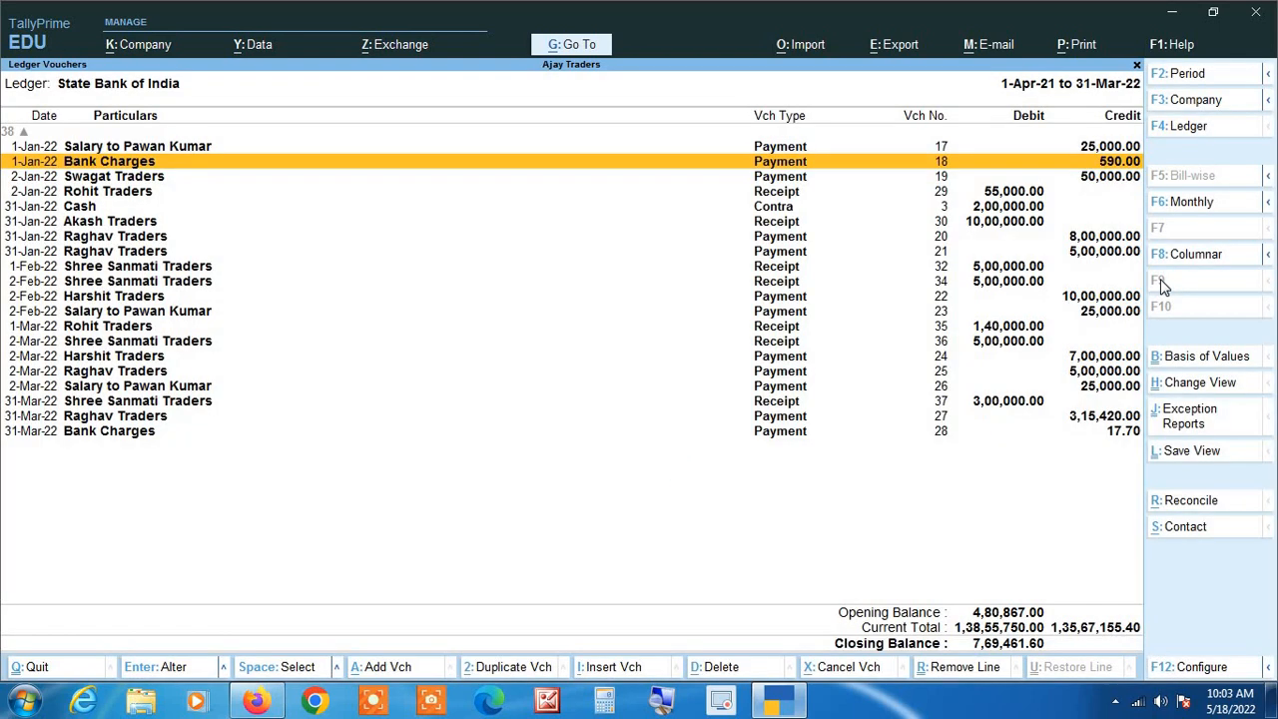
Set the ledger report's basis of values to Credit Entries Only for the type of voucher entries
key("Home")
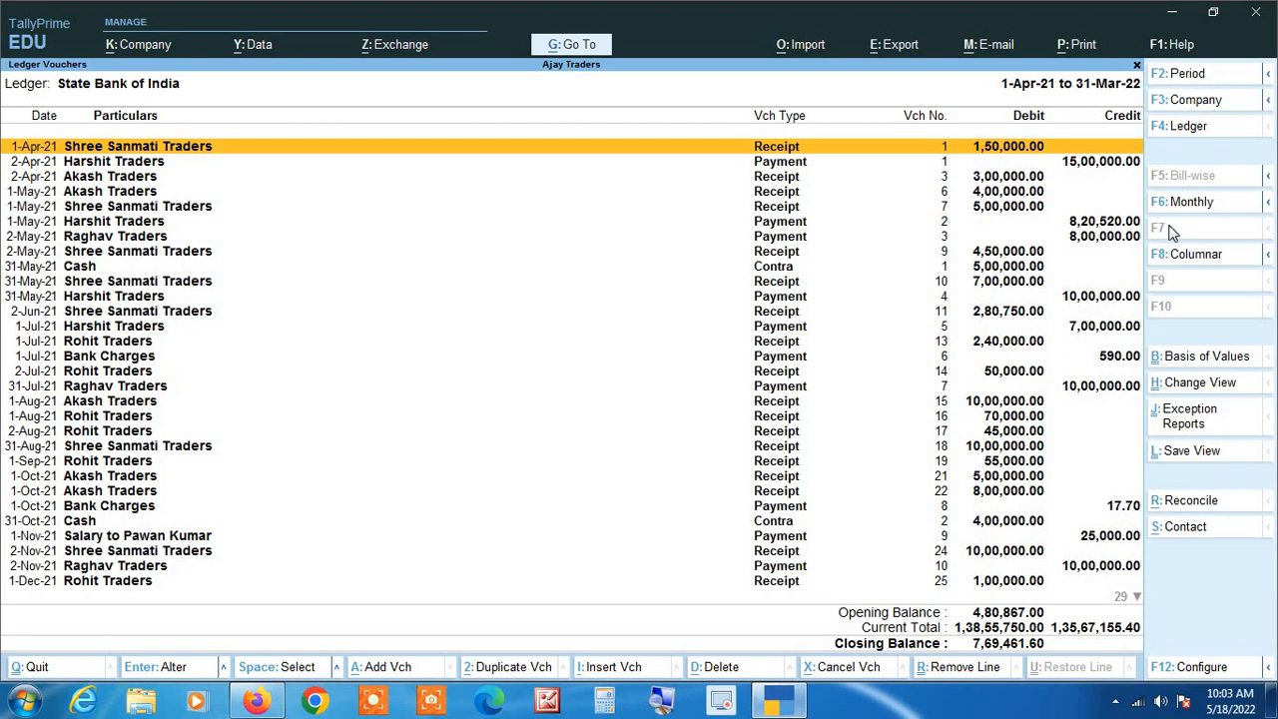
left_click(1209, 360)
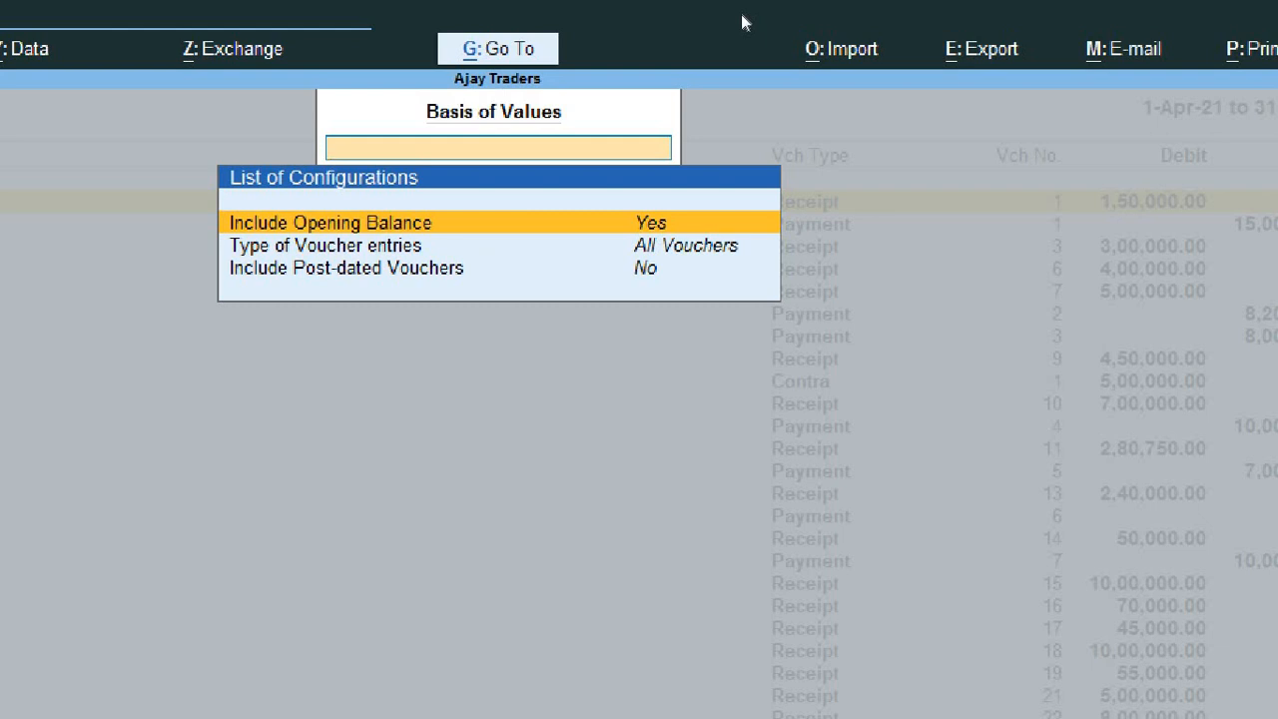
key("Down")
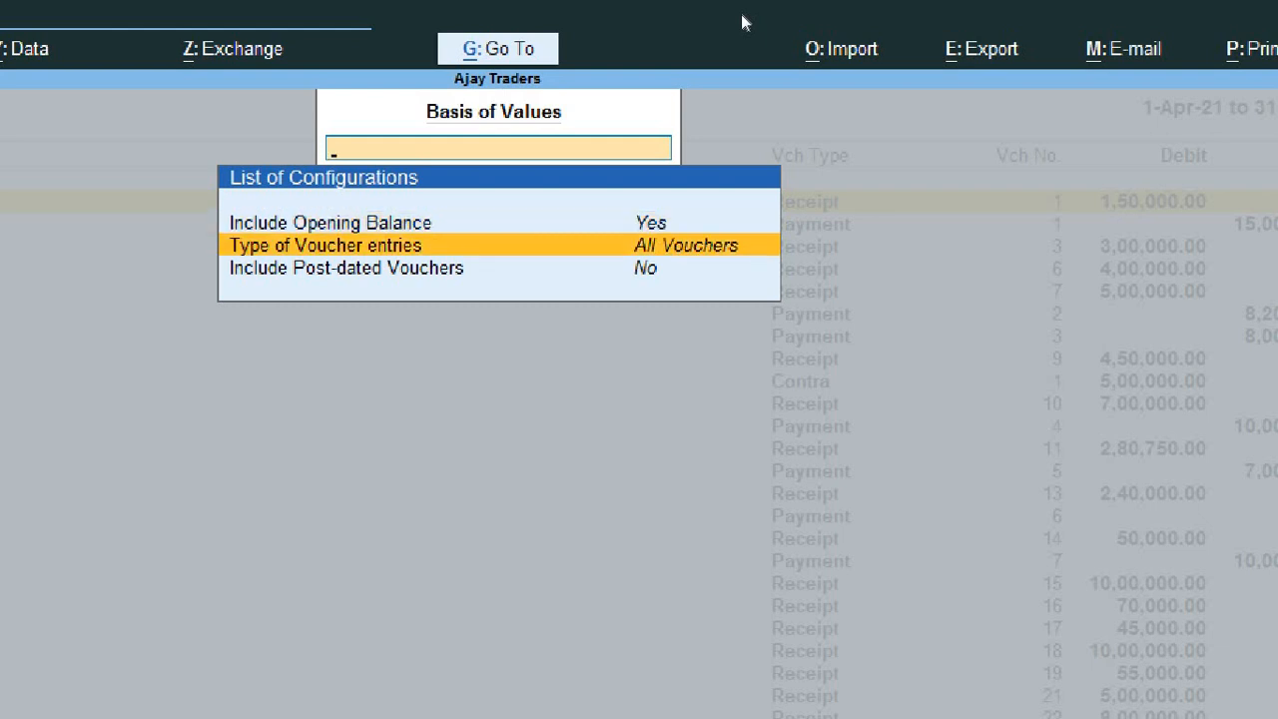
key("Return")
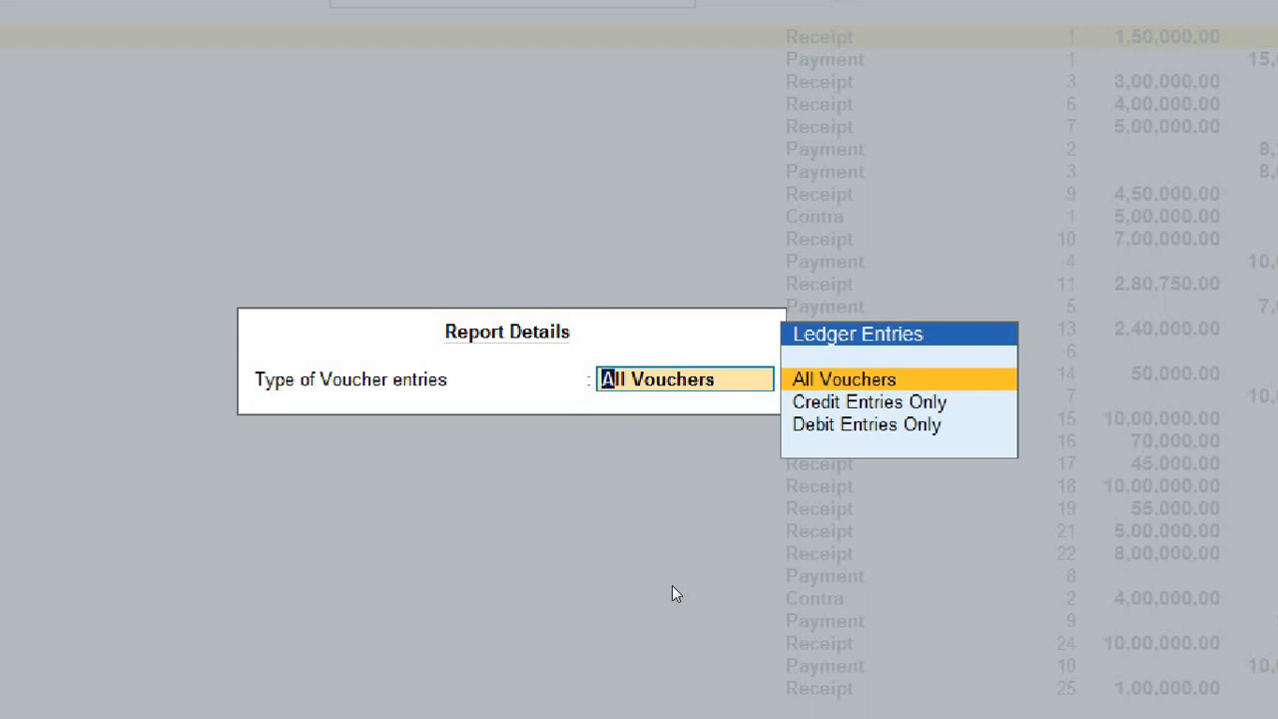
key("Down")
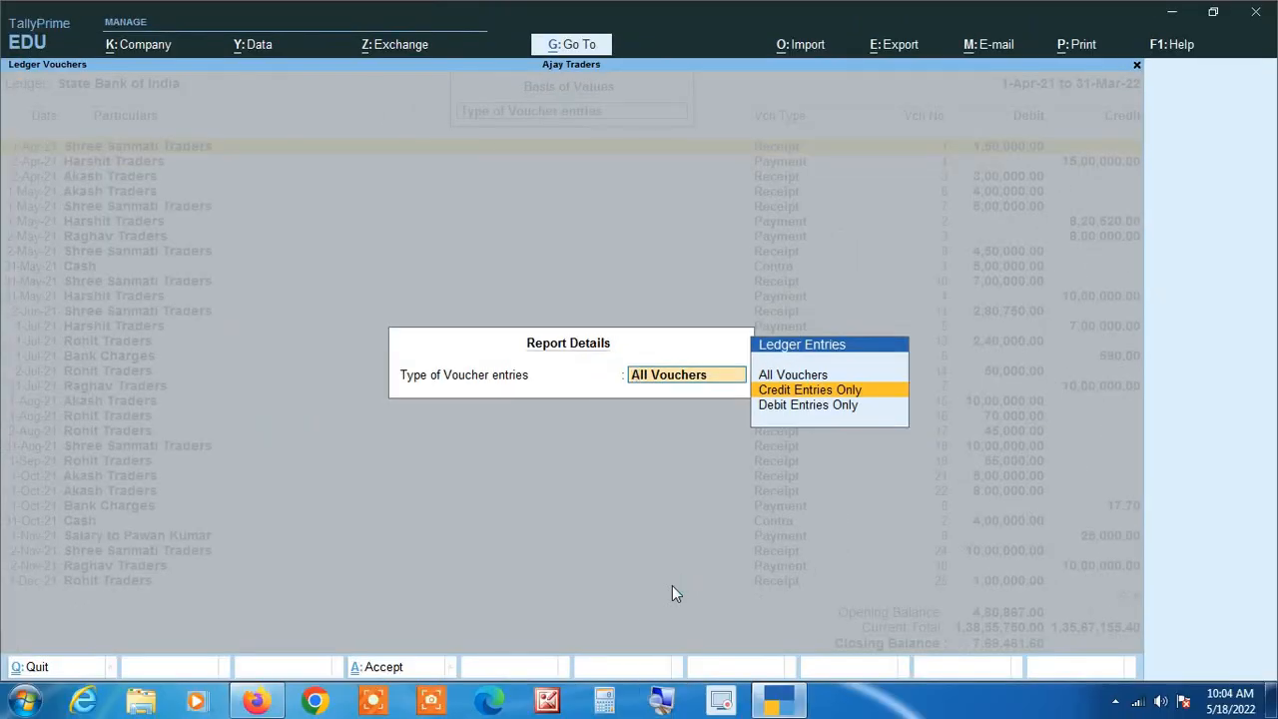
key("Return")
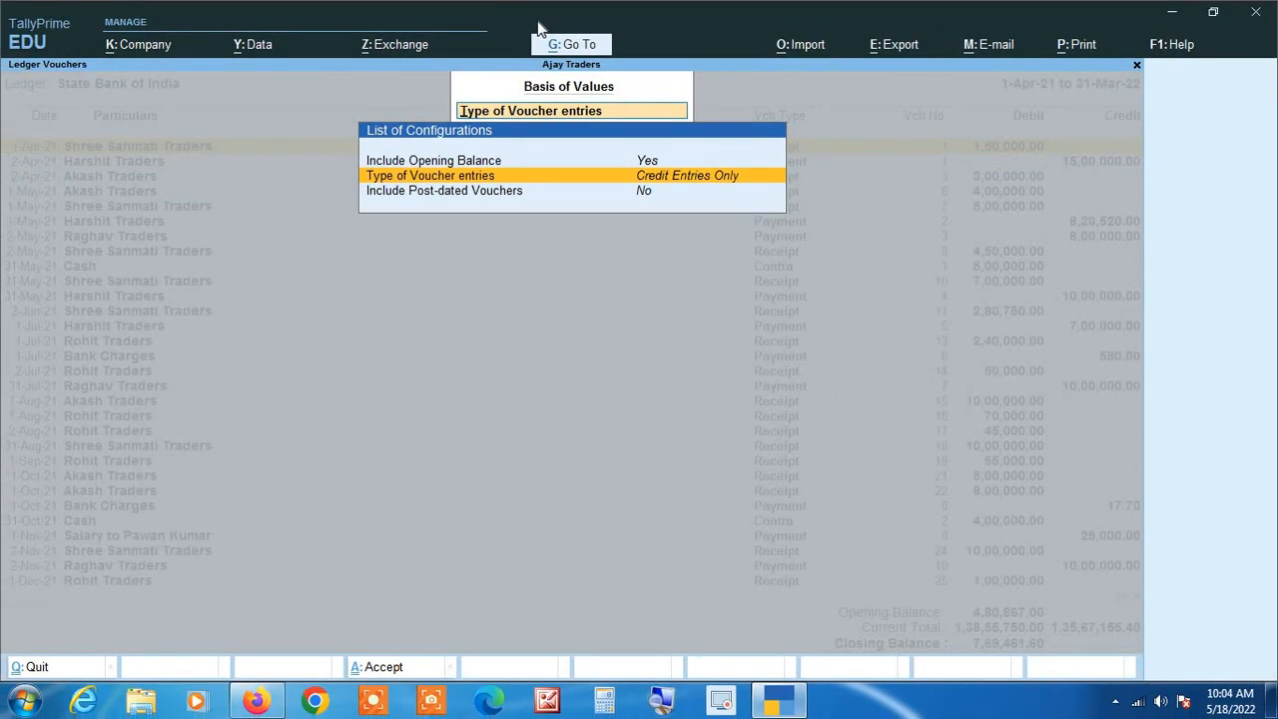
key("BackSpace")
key("ctrl+a")
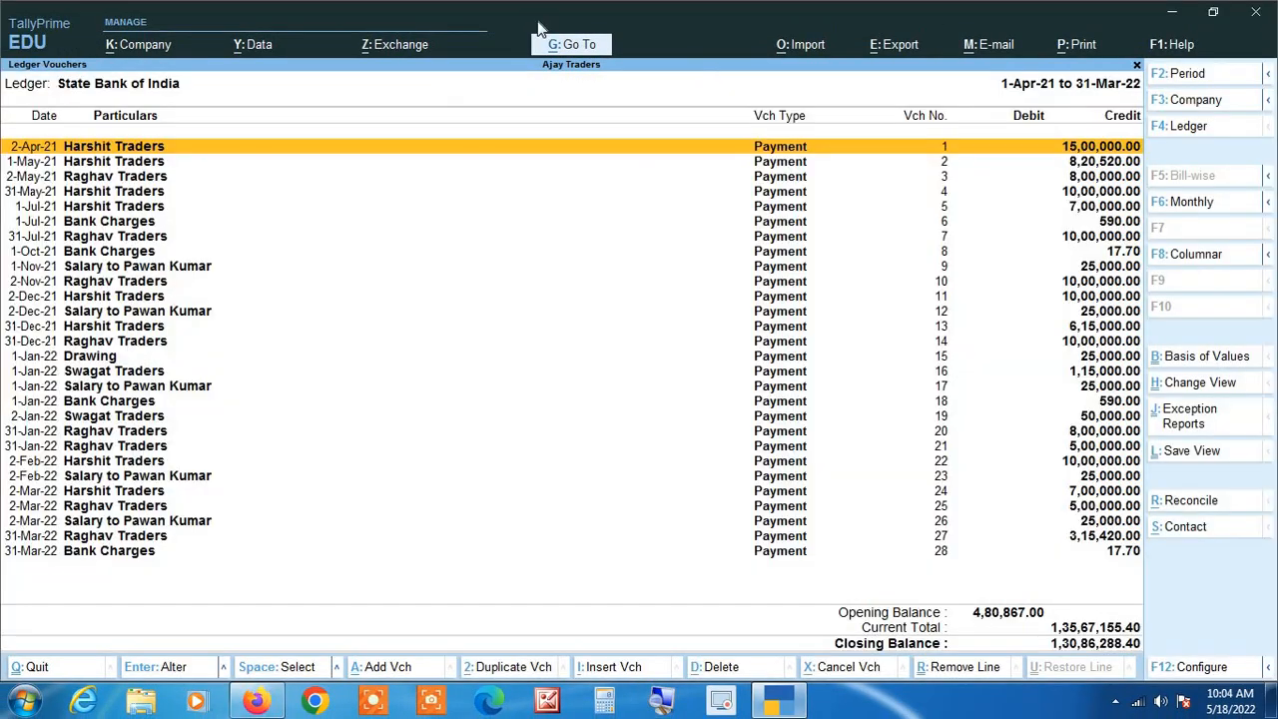
Select the State Bank of India ledger again and change its report period by leaving the From and To dates blank
left_click(664, 701)
key("F4")
key("Return")
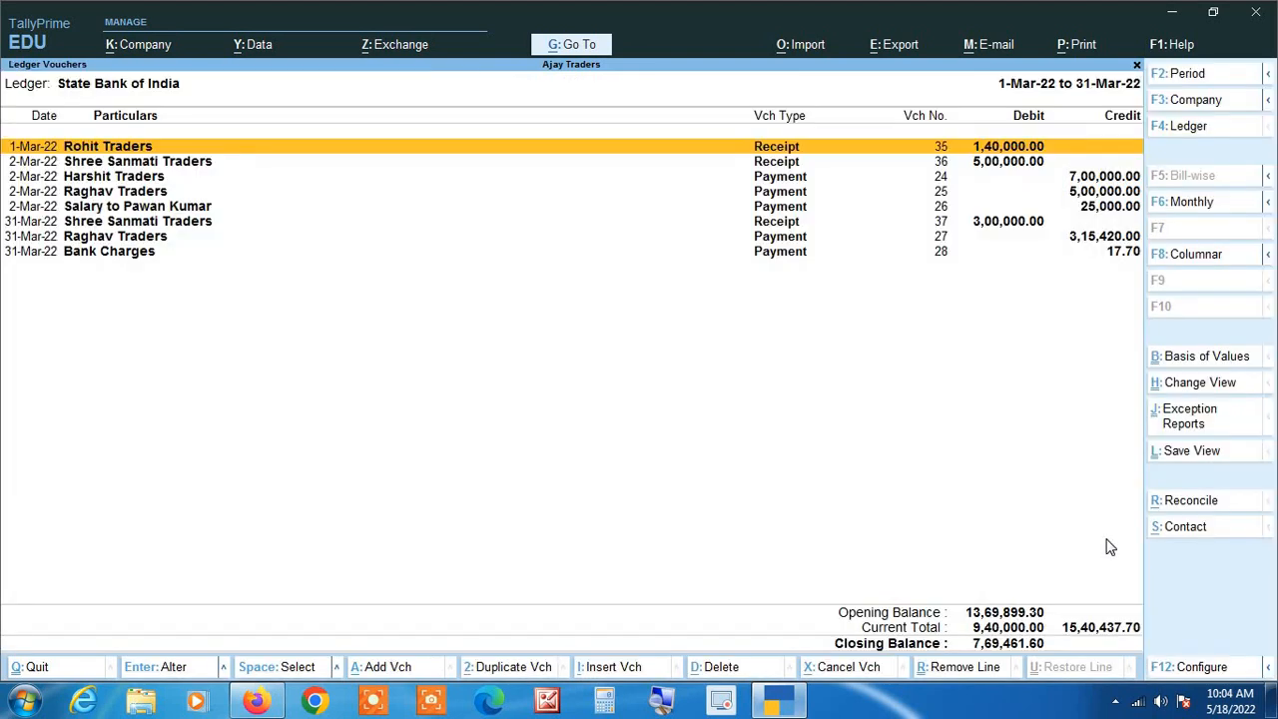
key("alt+F2")
key("BackSpace")
key("Return")
key("BackSpace")
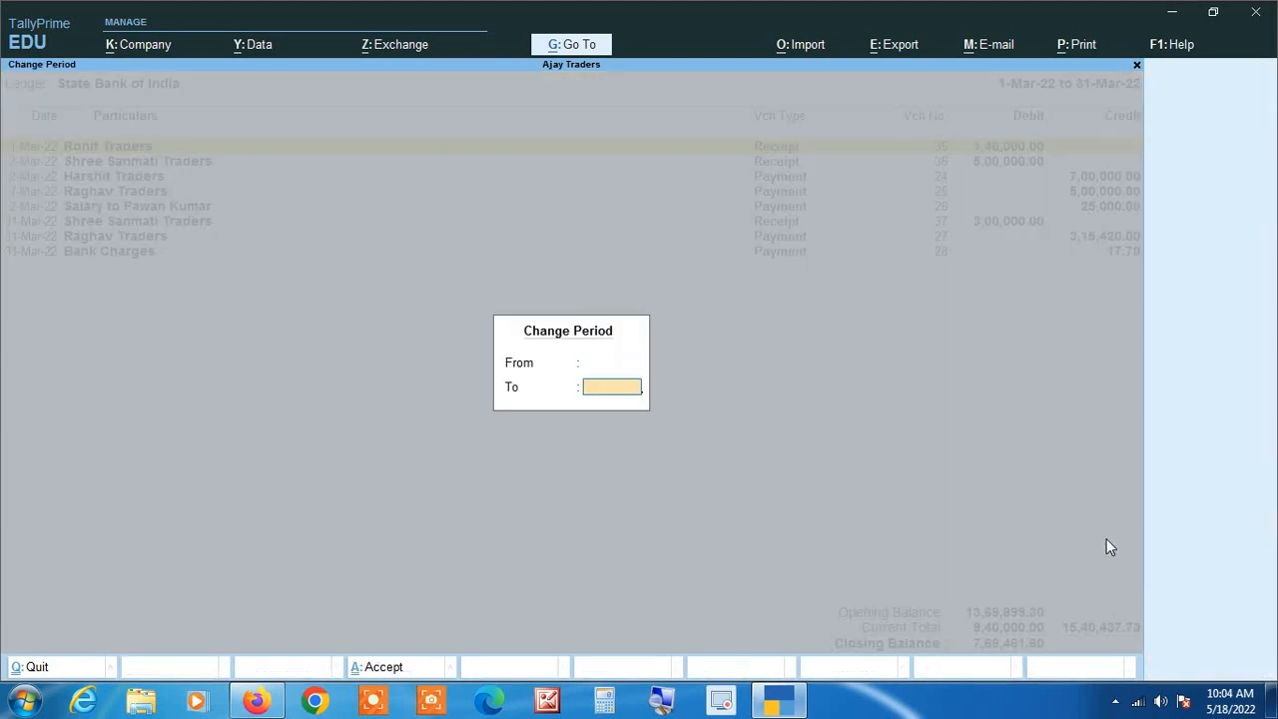
key("Return")
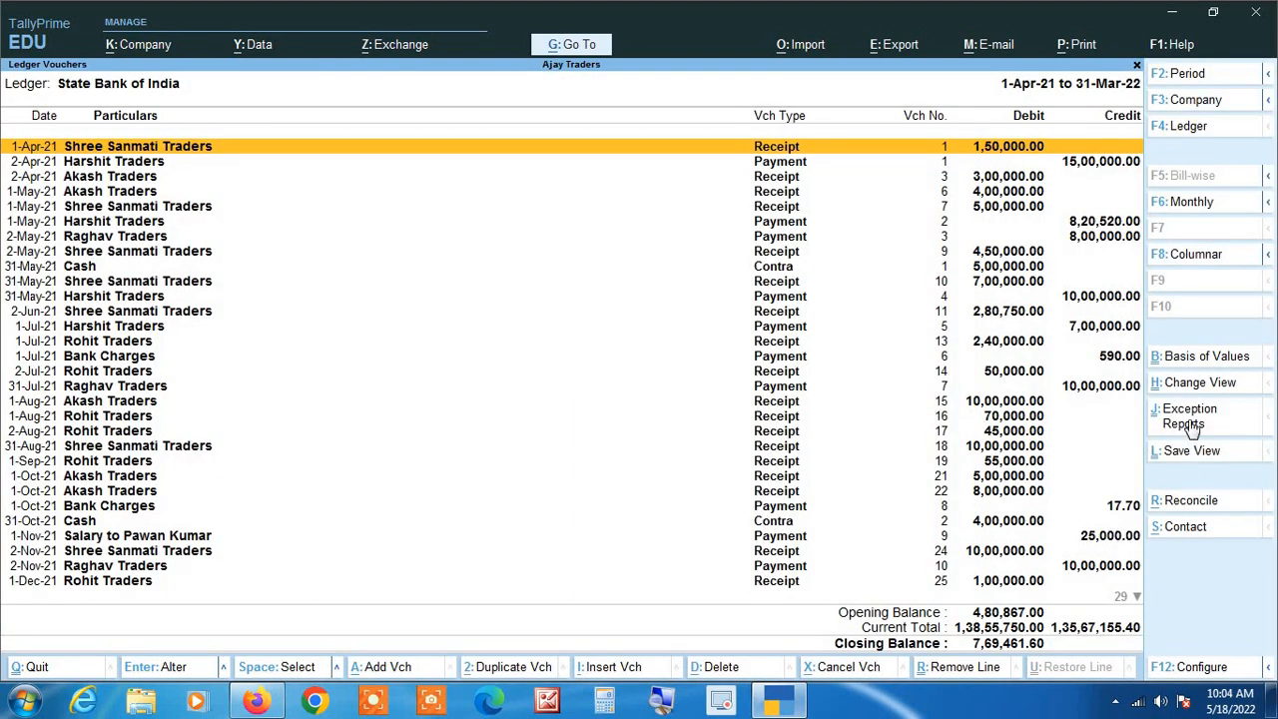
Set the ledger report's basis of values to Debit Entries Only for the type of voucher entries
left_click(1199, 361)
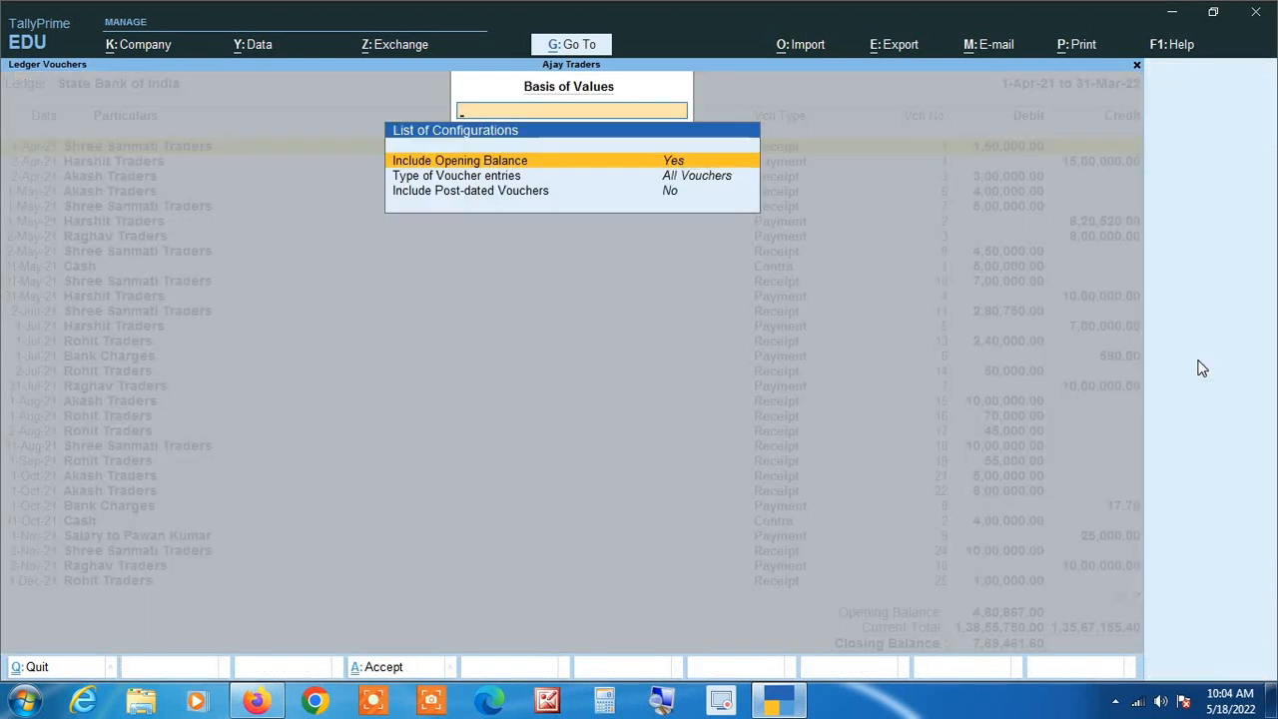
key("Down")
key("Return")
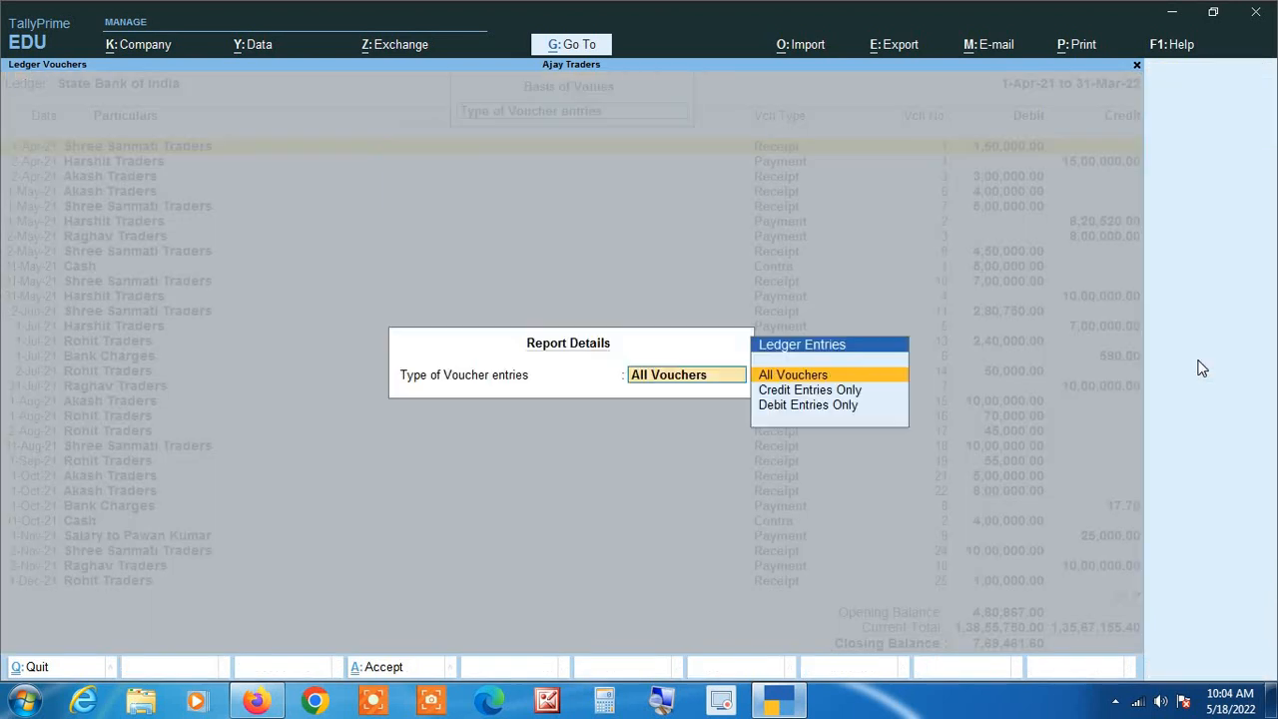
key("Down")
key("Down")
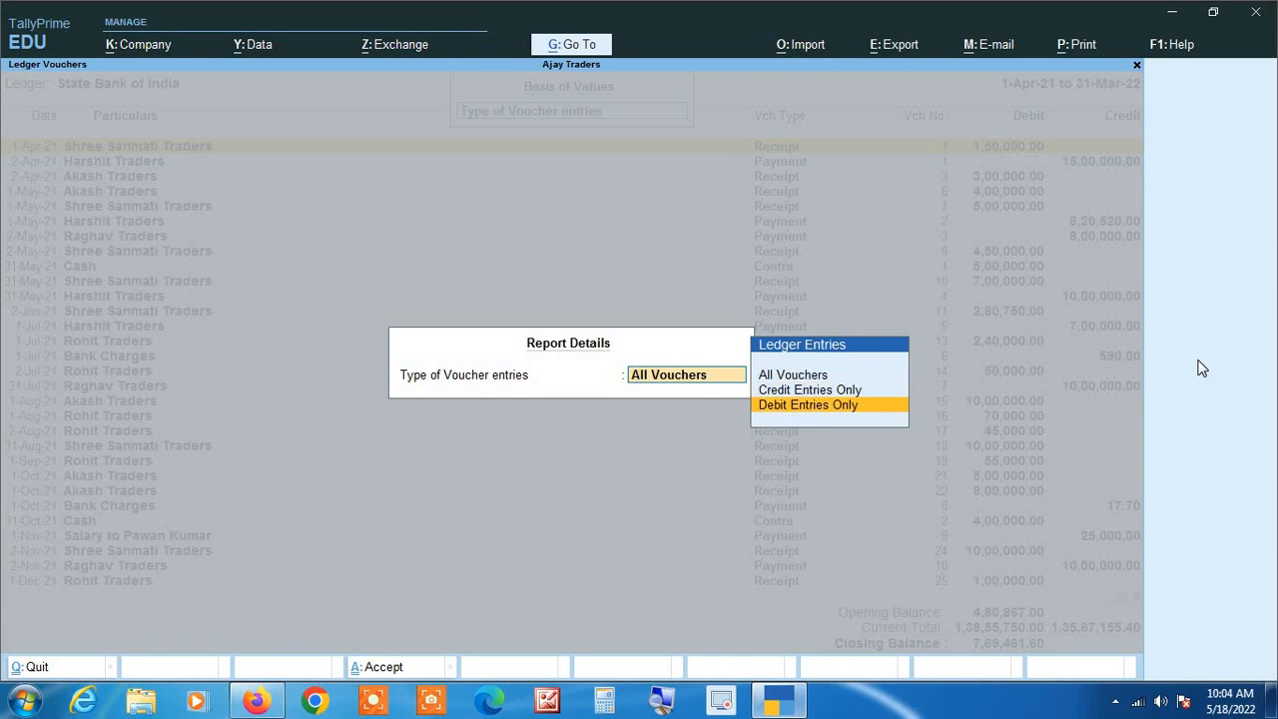
key("Return")
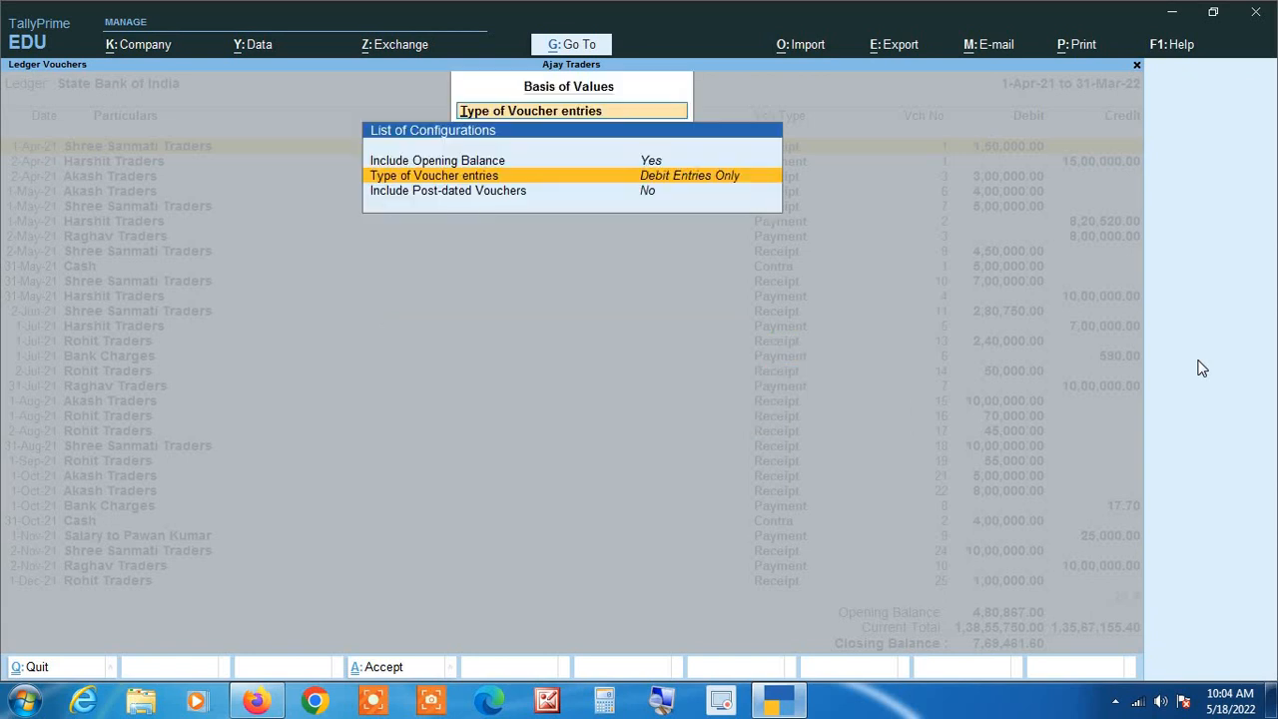
key("ctrl+a")
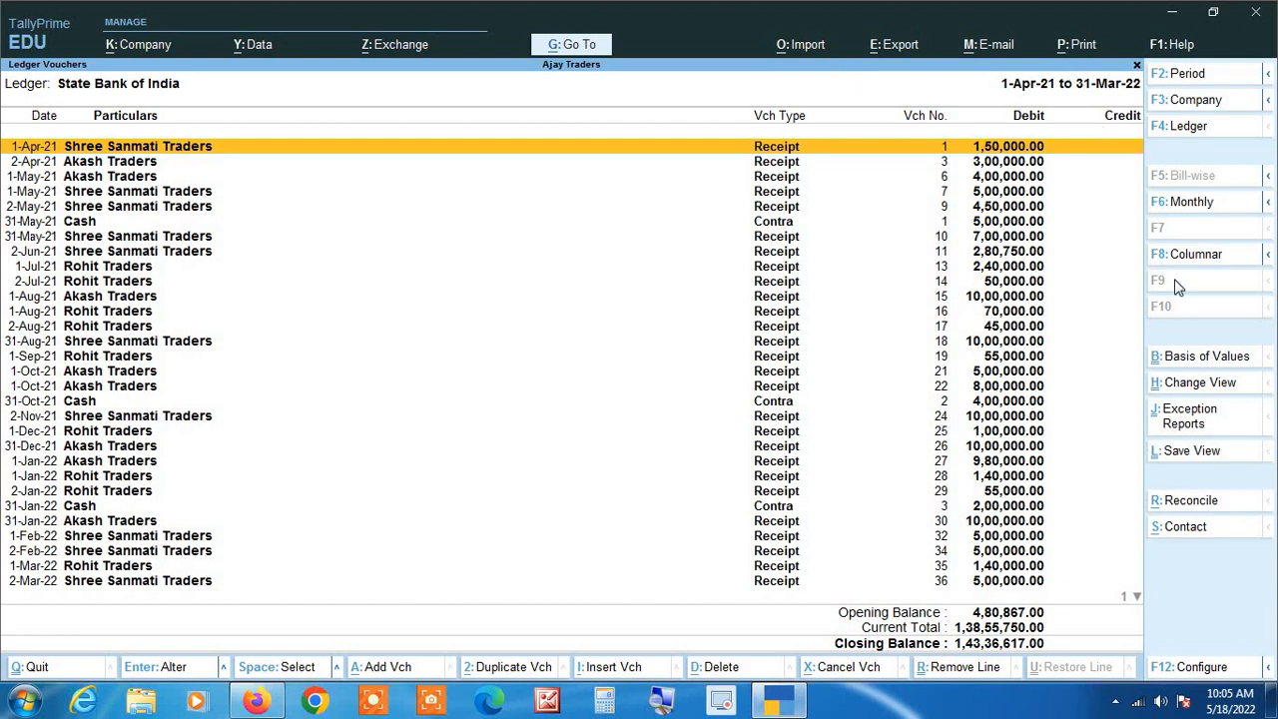
Set the type of voucher entries back to All Vouchers in the ledger report's basis of values
left_click(1207, 360)
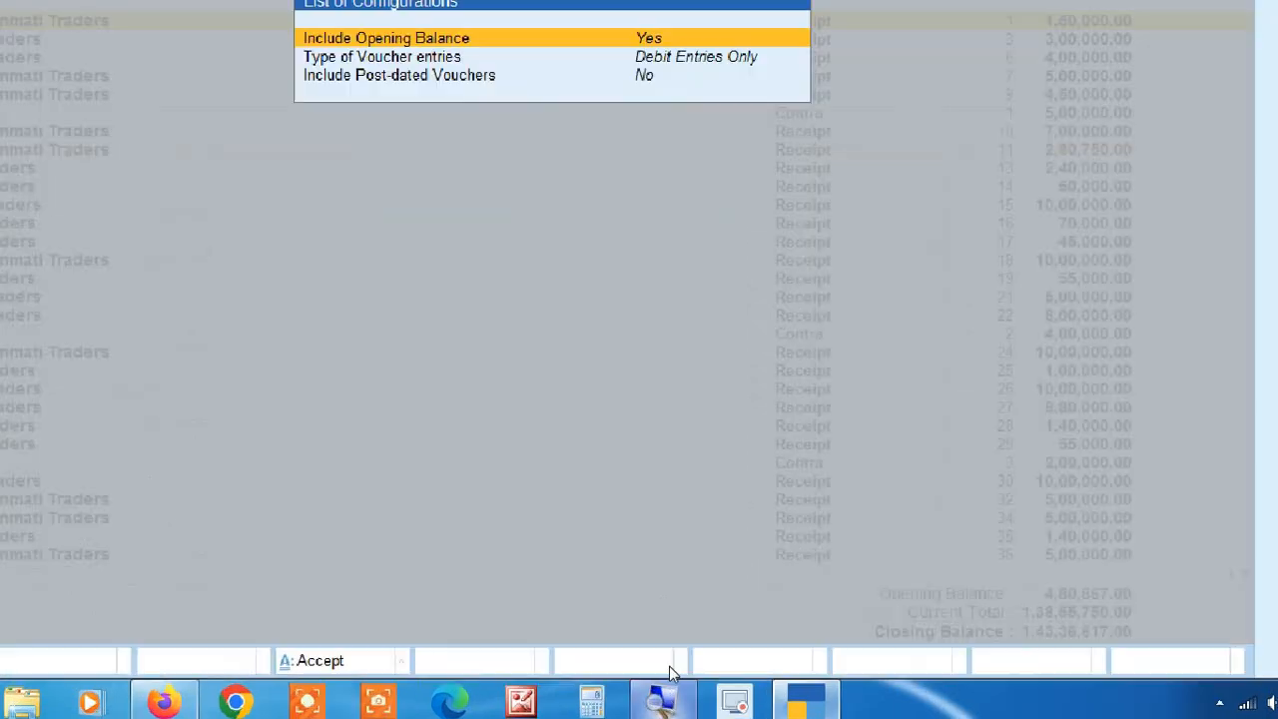
key("Down")
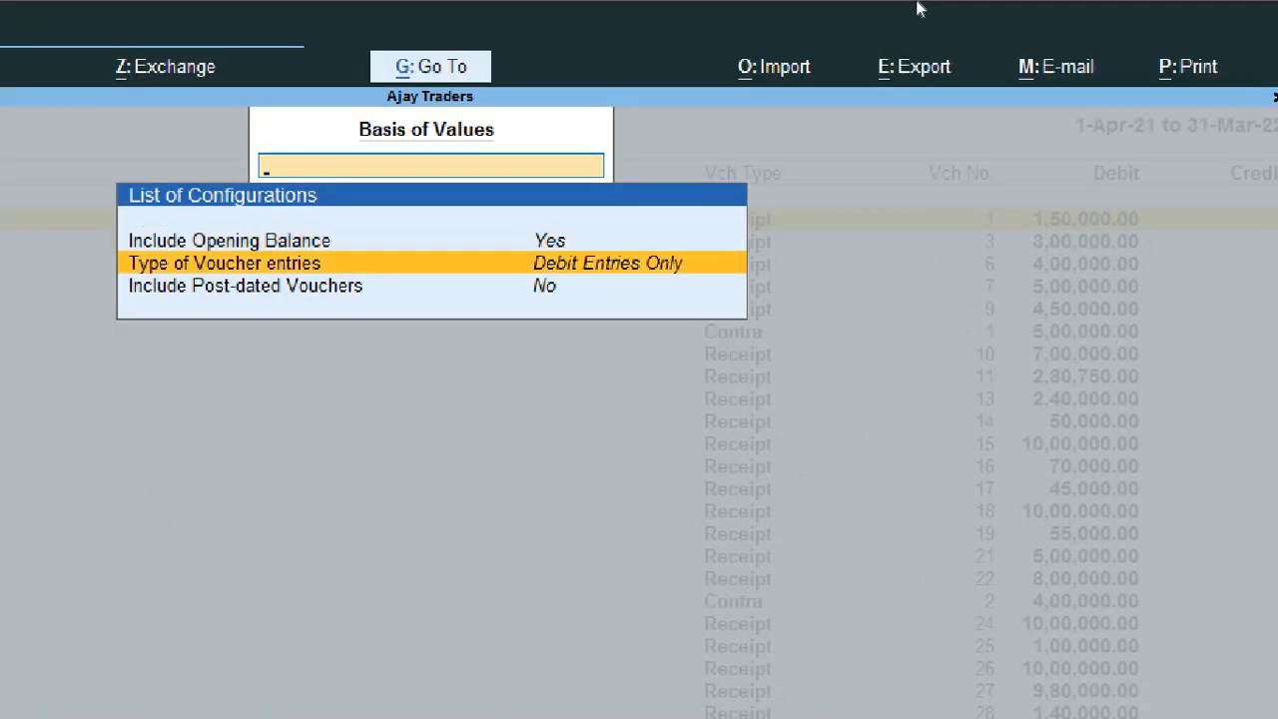
key("Return")
key("Up")
key("Up")
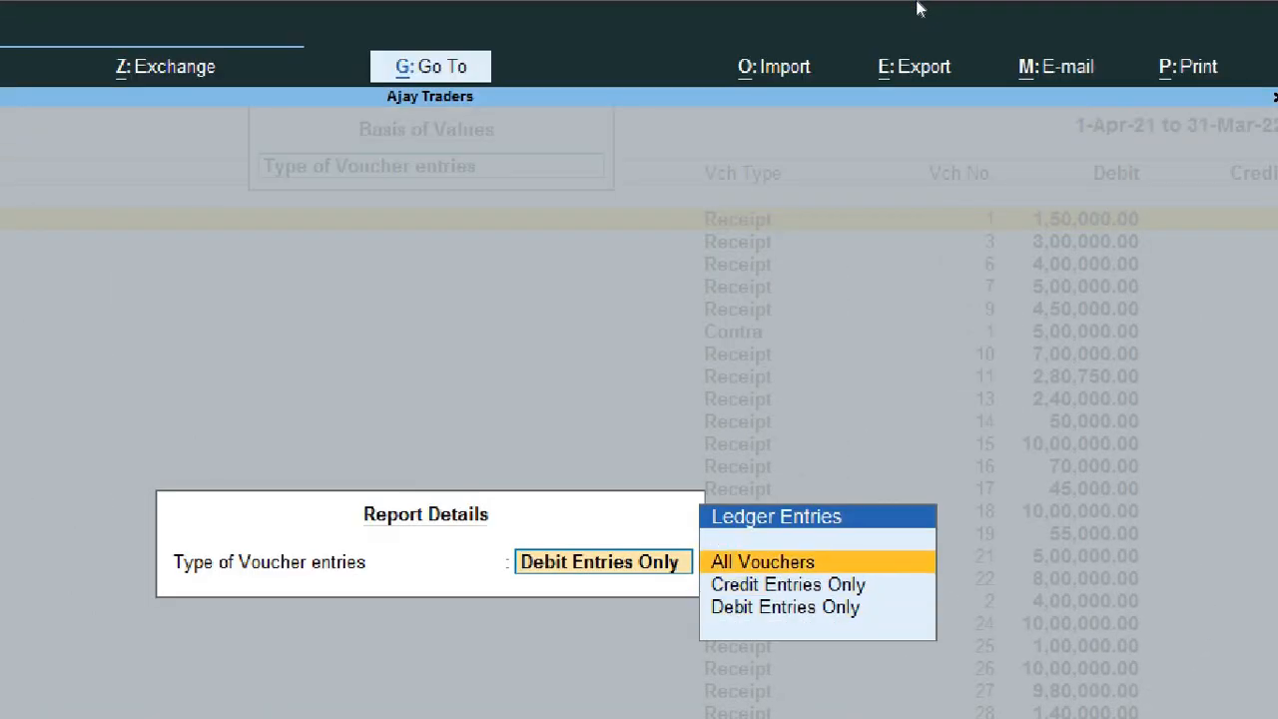
key("Return")
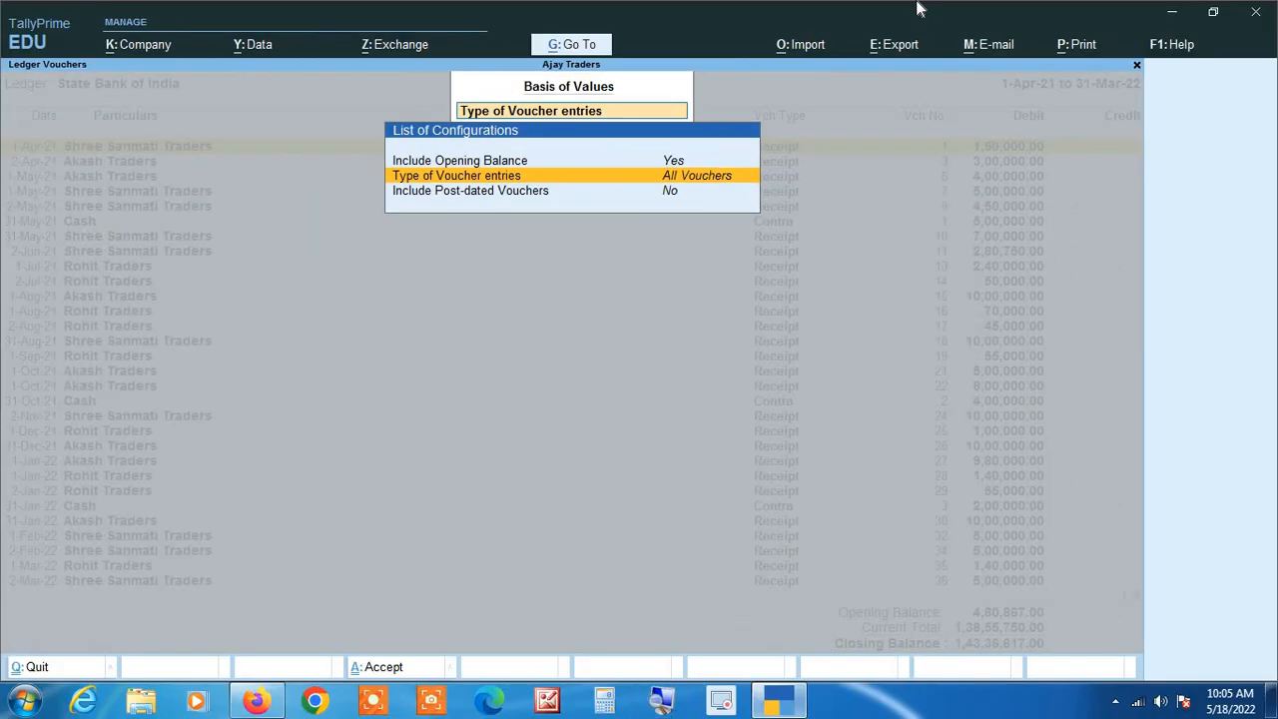
key("BackSpace")
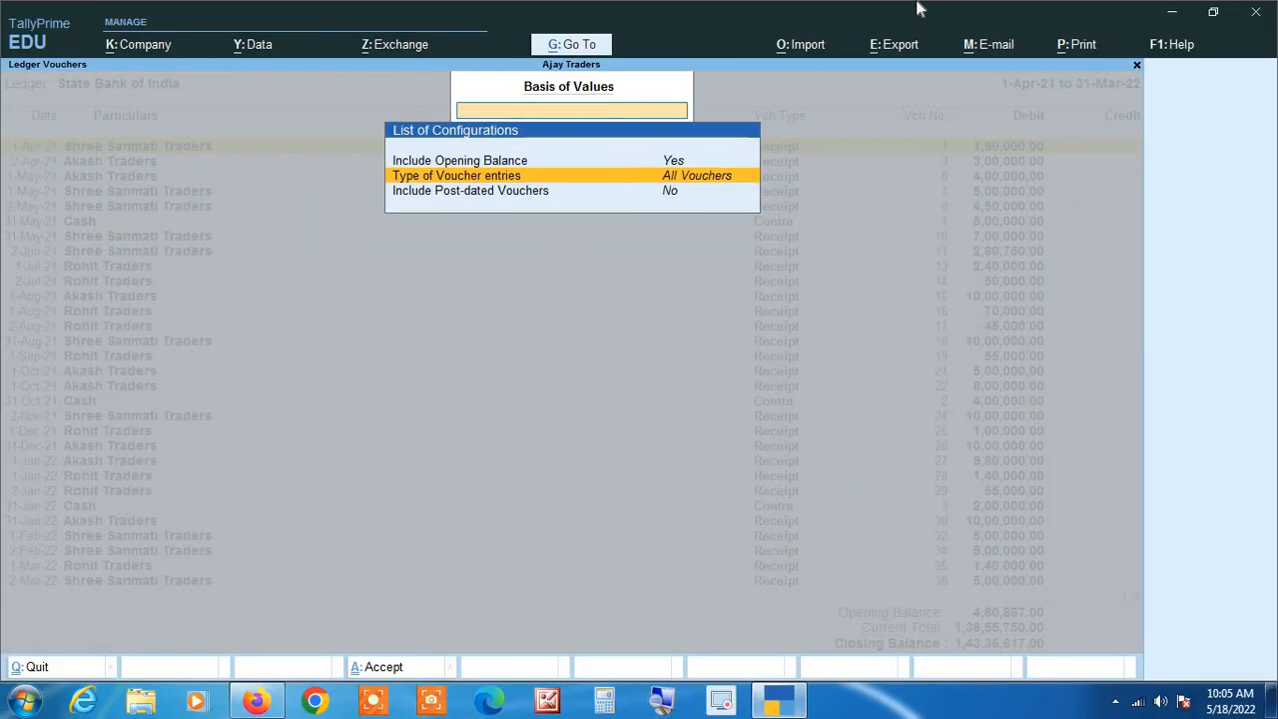
key("ctrl+a")
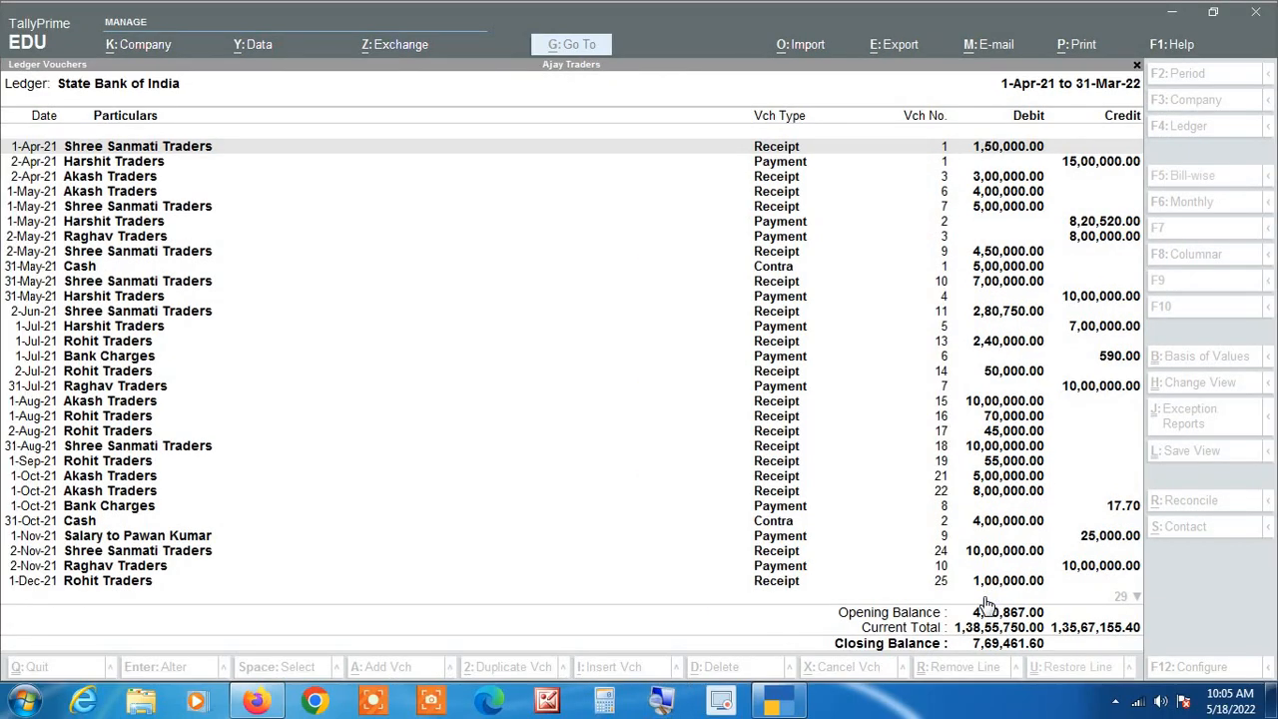
In the basis of values, set Include Post-dated Vouchers to Yes and Include Opening Balance to No, and apply both to the ledger report
left_click(612, 424)
left_click(612, 424)
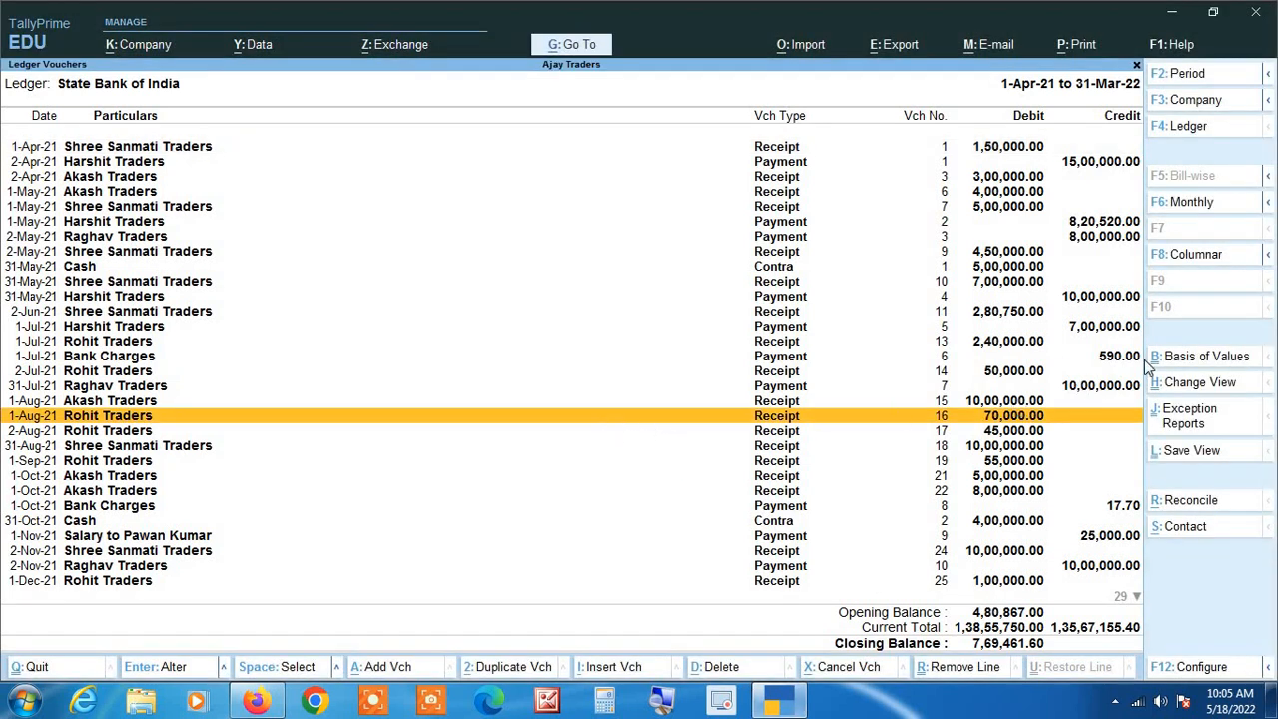
left_click(1205, 357)
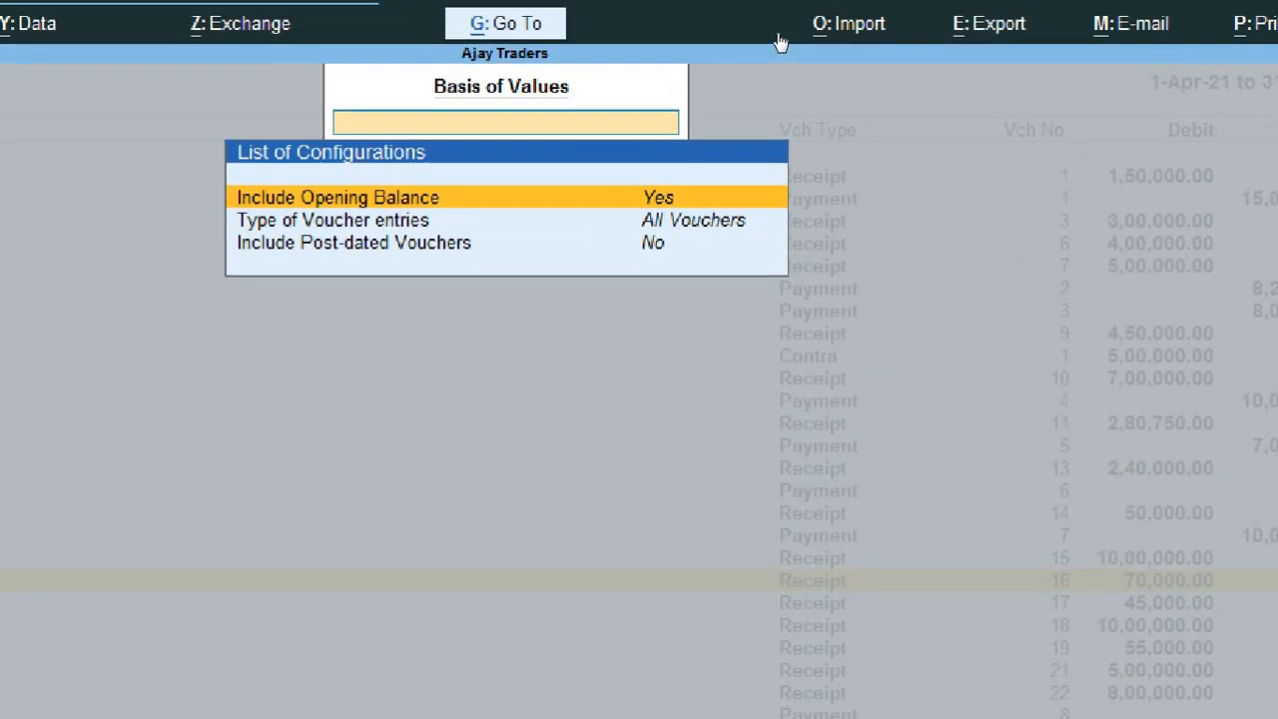
type("n")
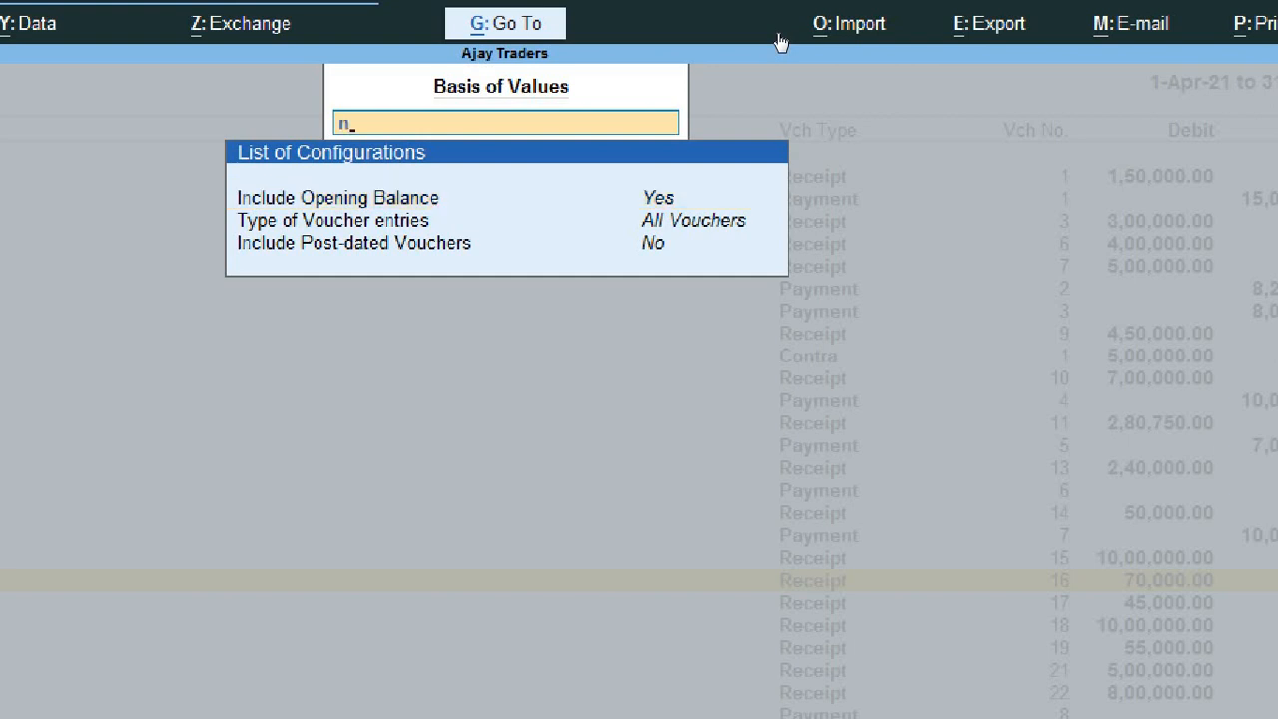
type("o")
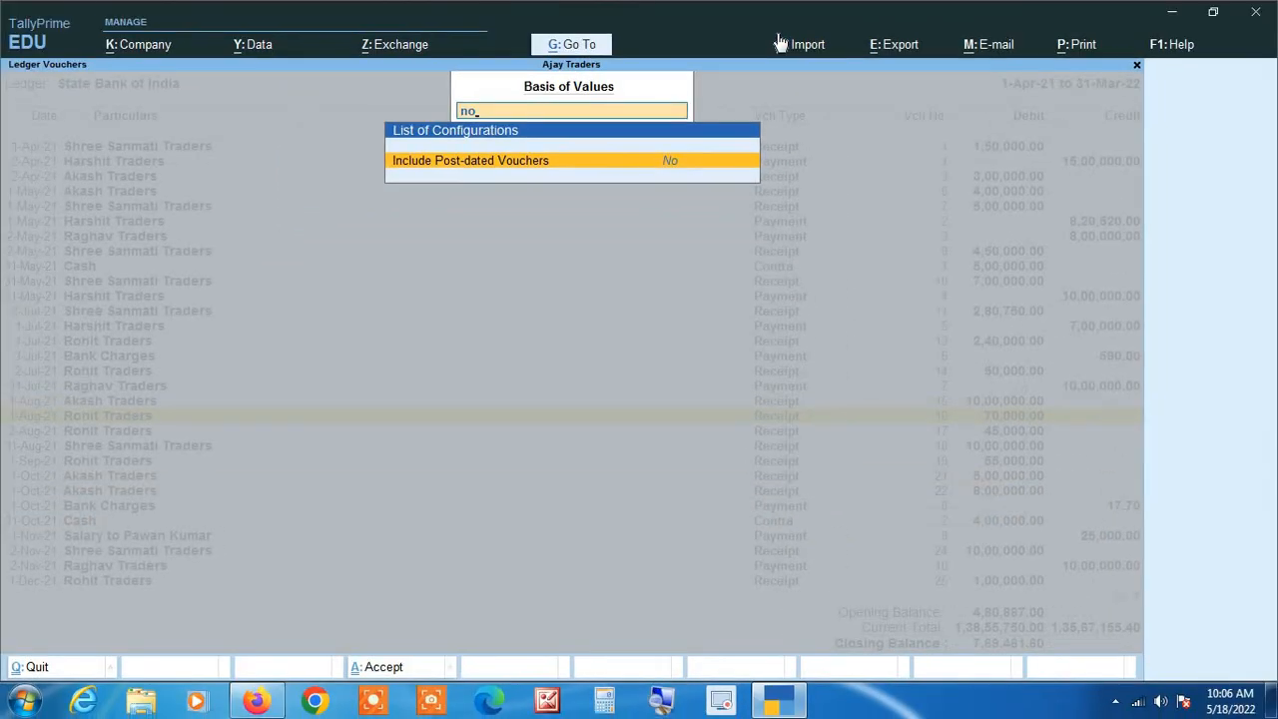
key("BackSpace")
key("BackSpace")
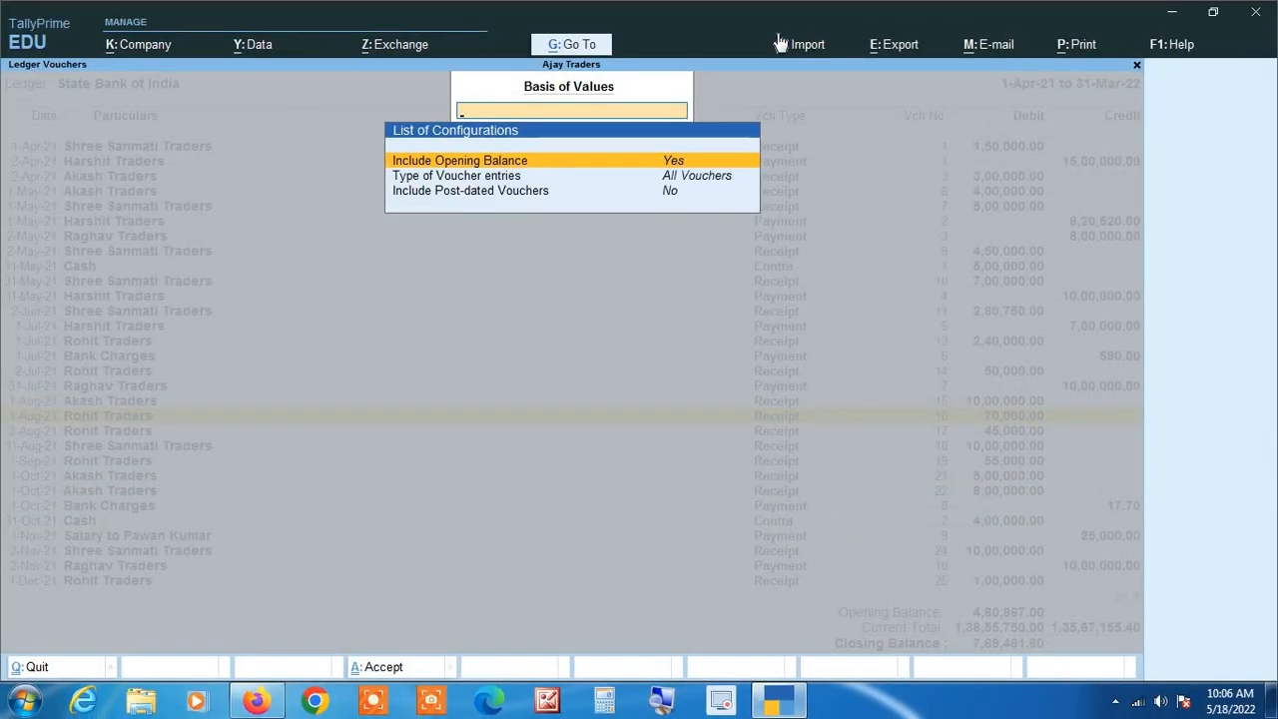
type("no")
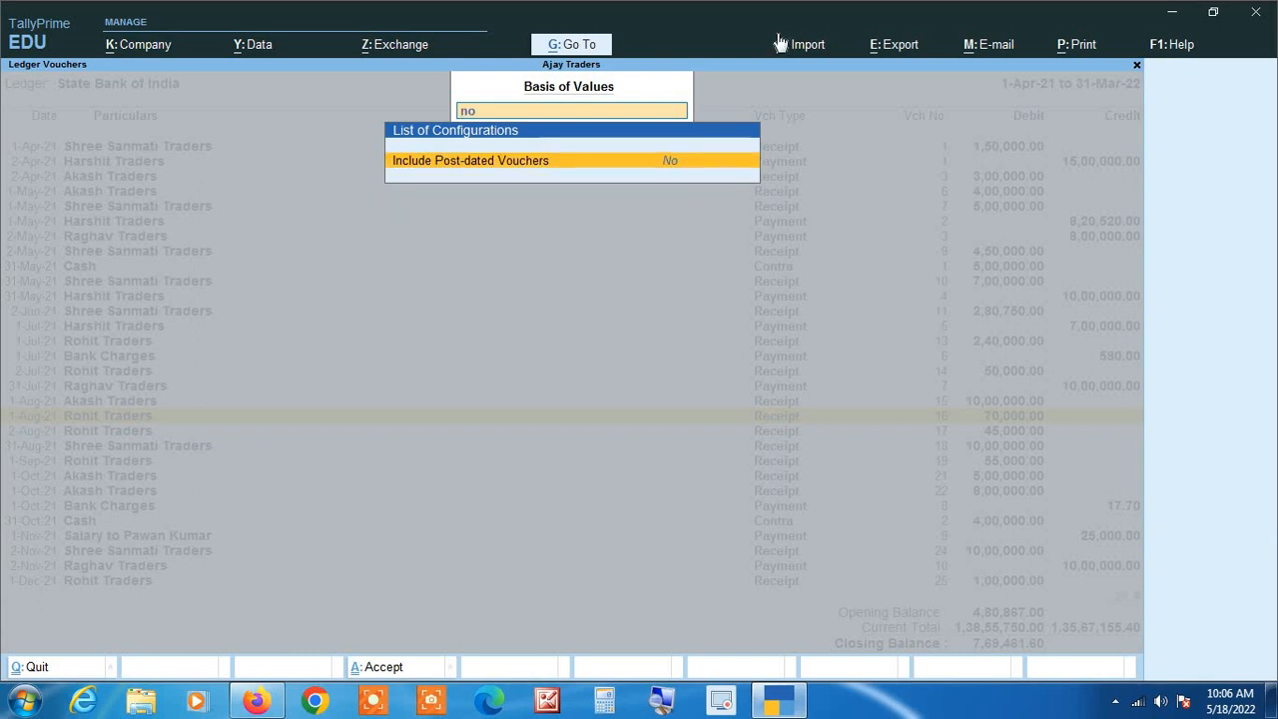
key("Return")
key("Up")
key("Up")
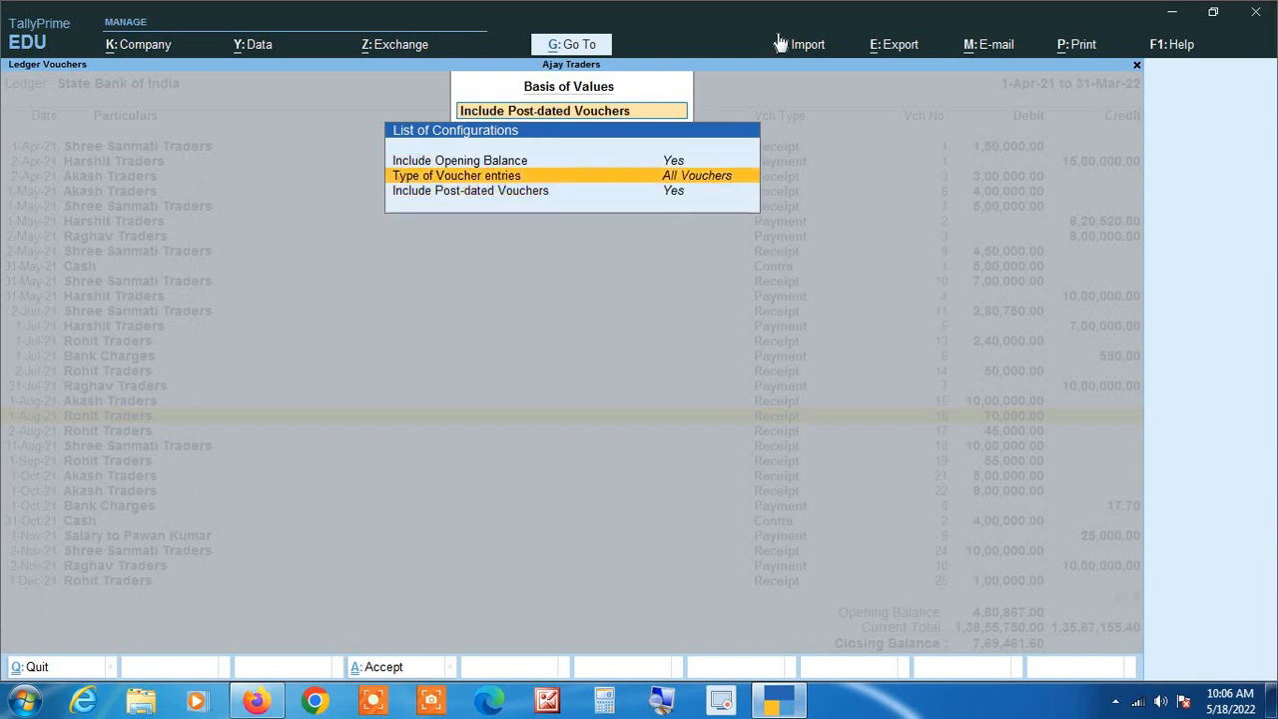
key("Return")
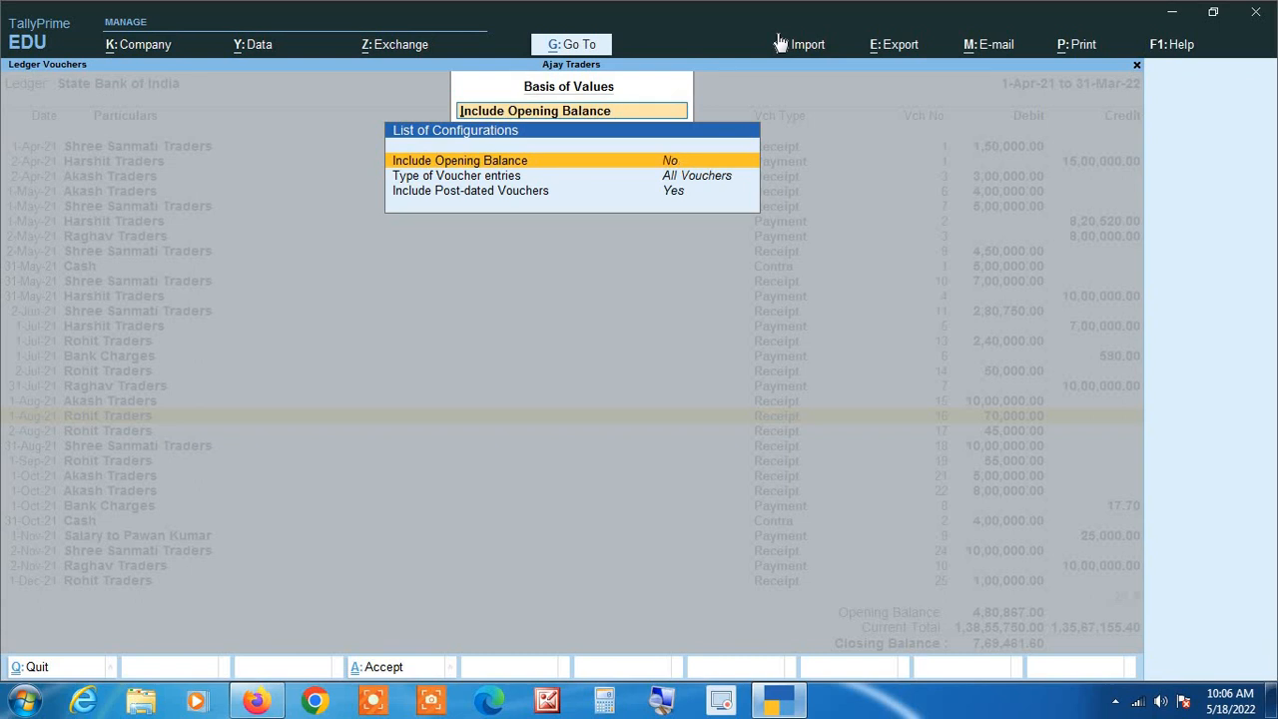
key("ctrl+a")
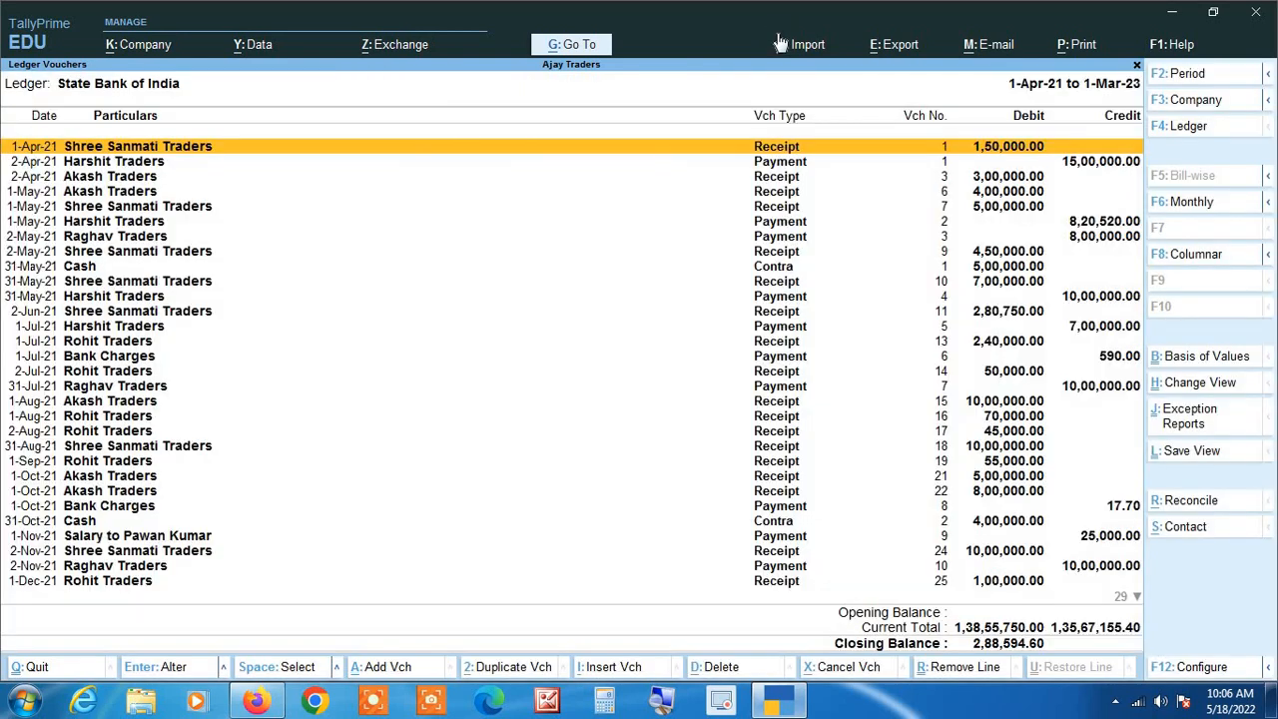
Set Include Opening Balance back to Yes in the ledger report's basis of values
left_click(659, 701)
left_click(1224, 366)
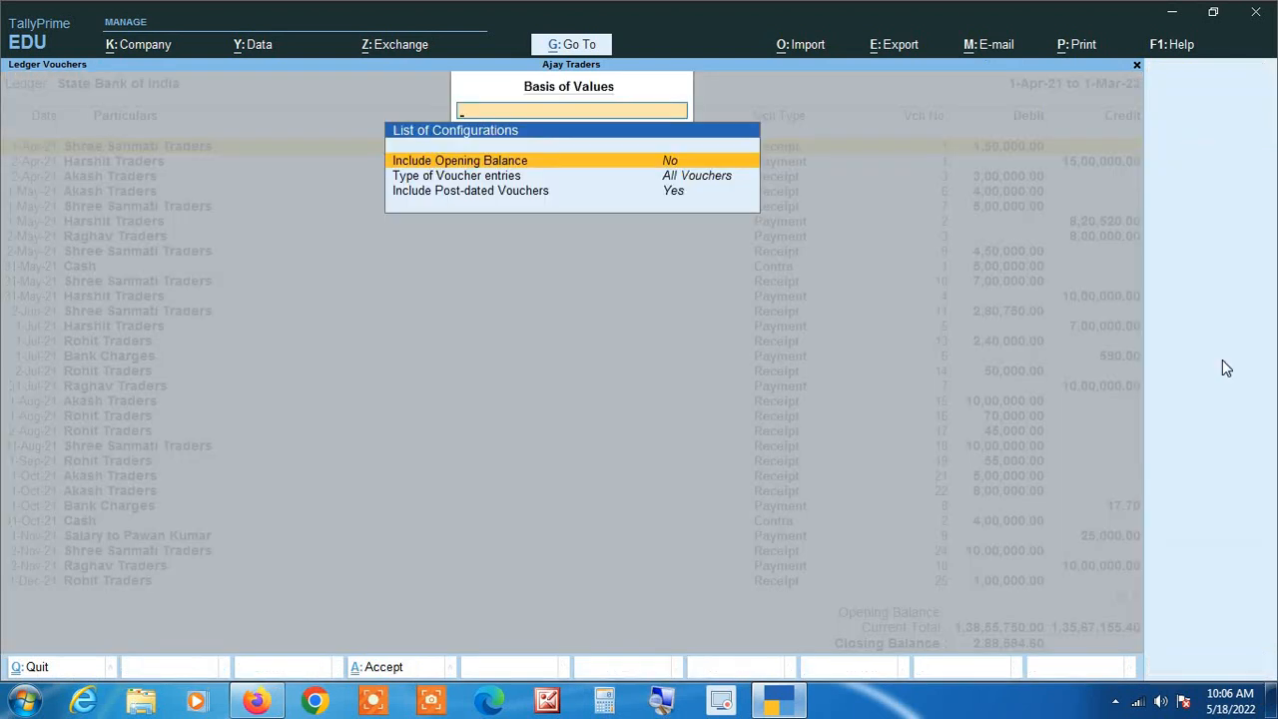
key("Return")
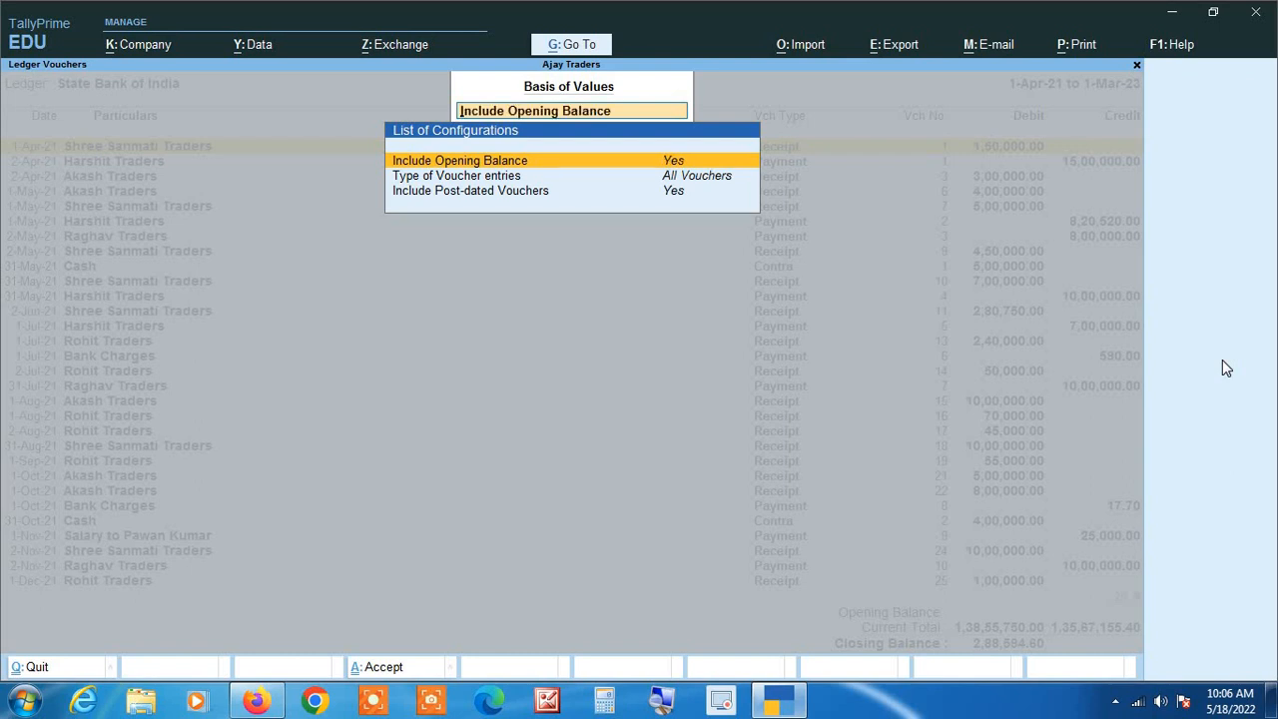
key("ctrl+a")
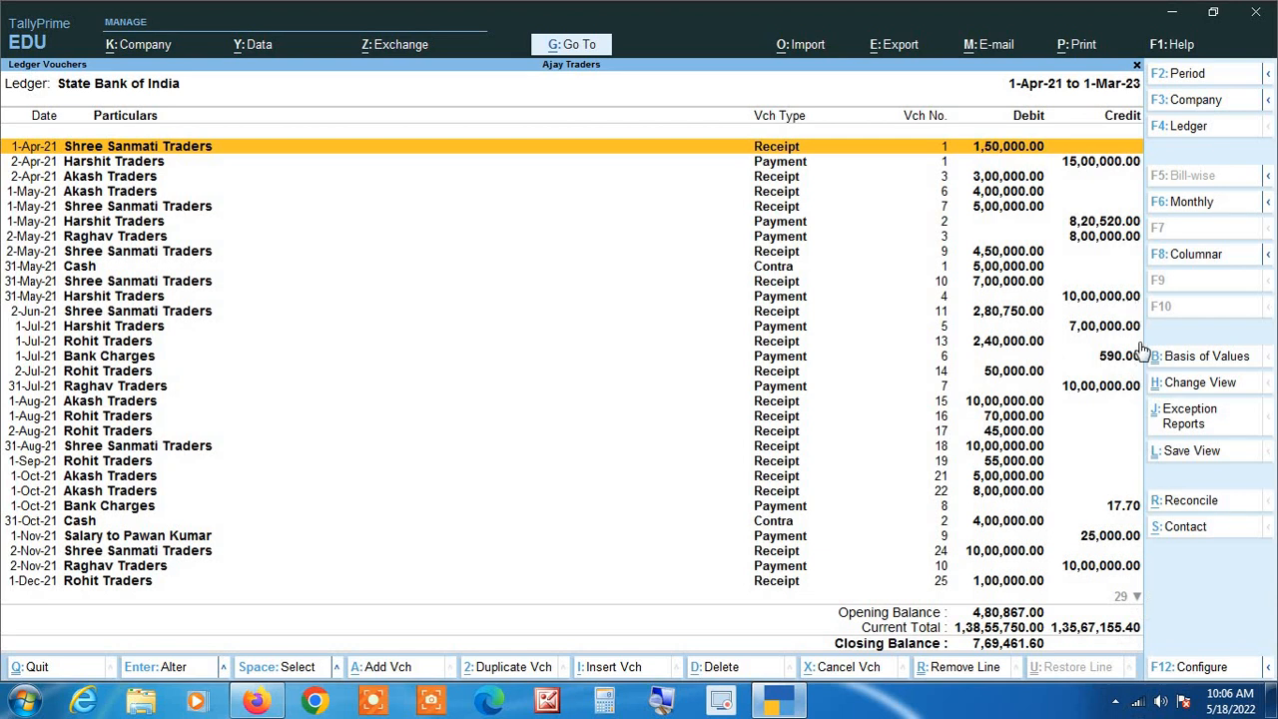
Look through the ledger report's exception report options: Optional Vouchers, Cancelled Vouchers and Post-Dated Vouchers, and leave without choosing one
left_click(1201, 428)
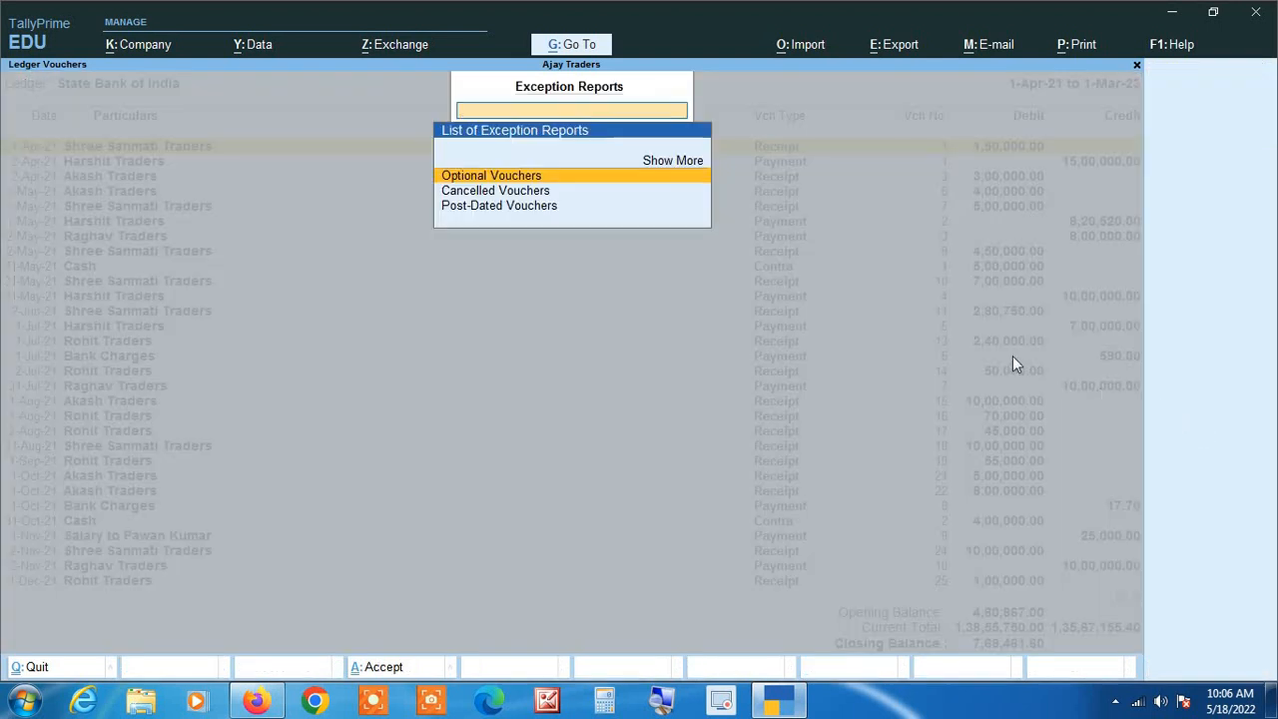
left_click(662, 702)
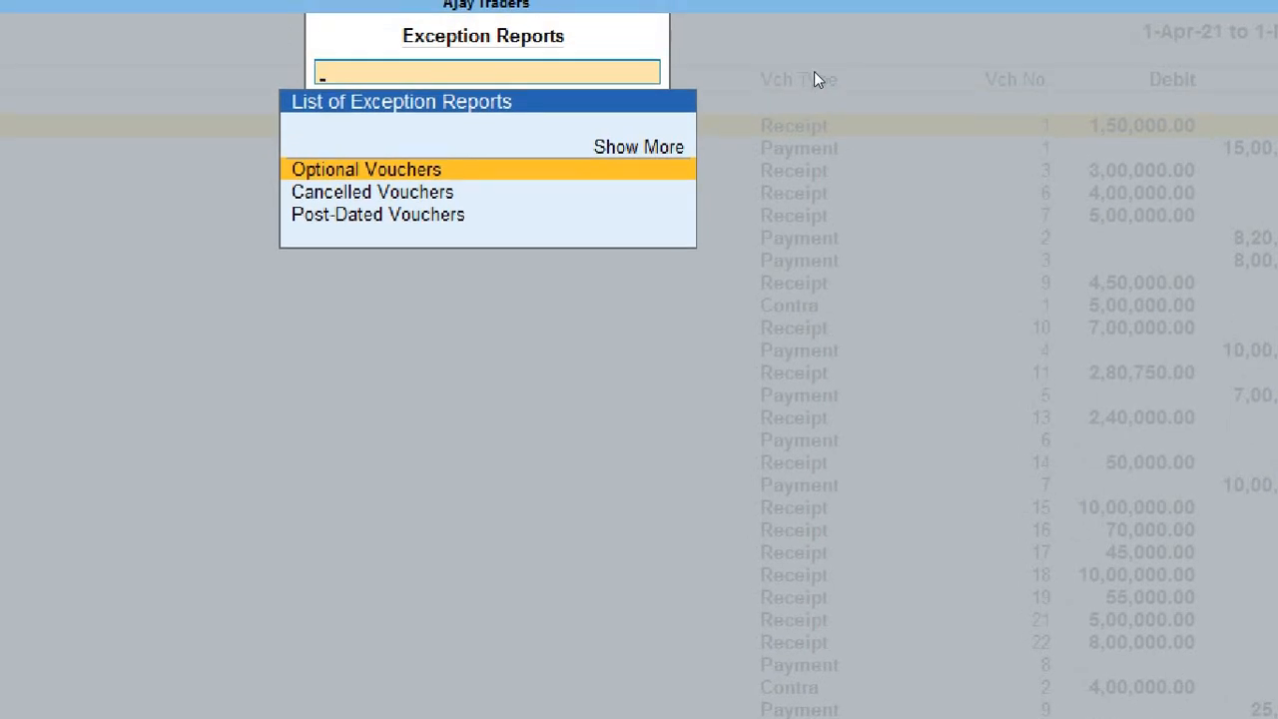
key("Down")
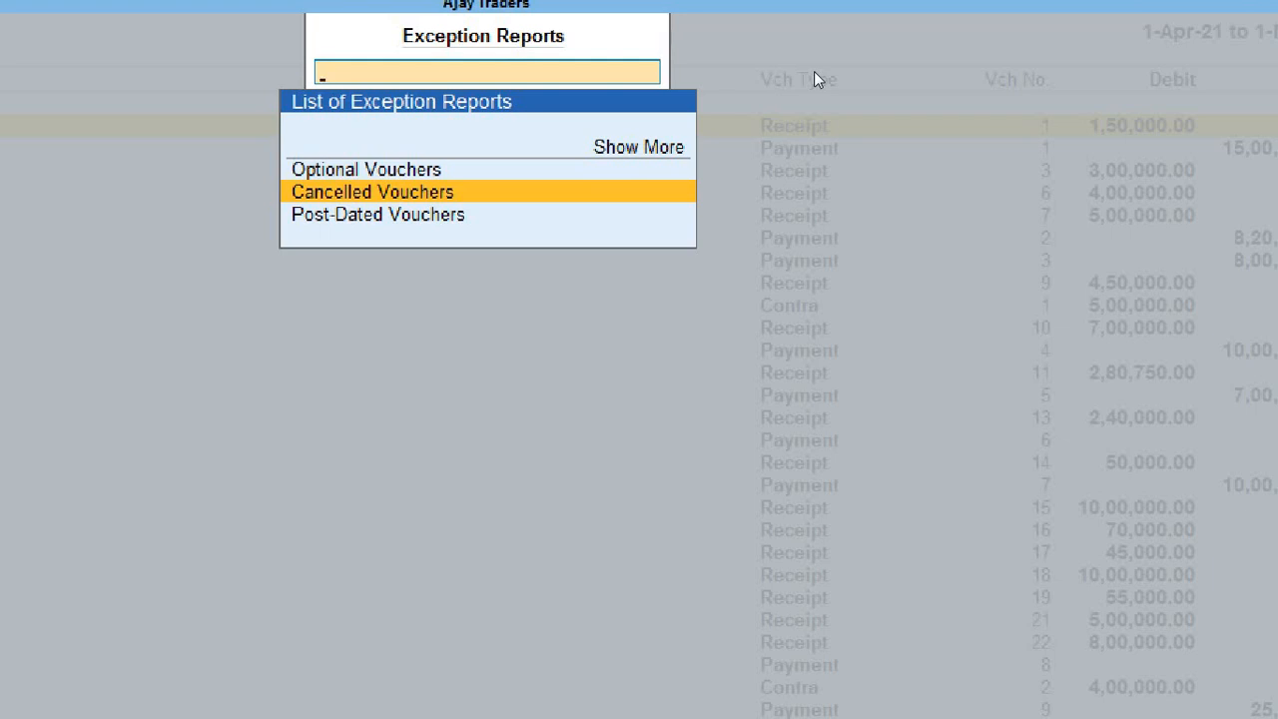
key("Down")
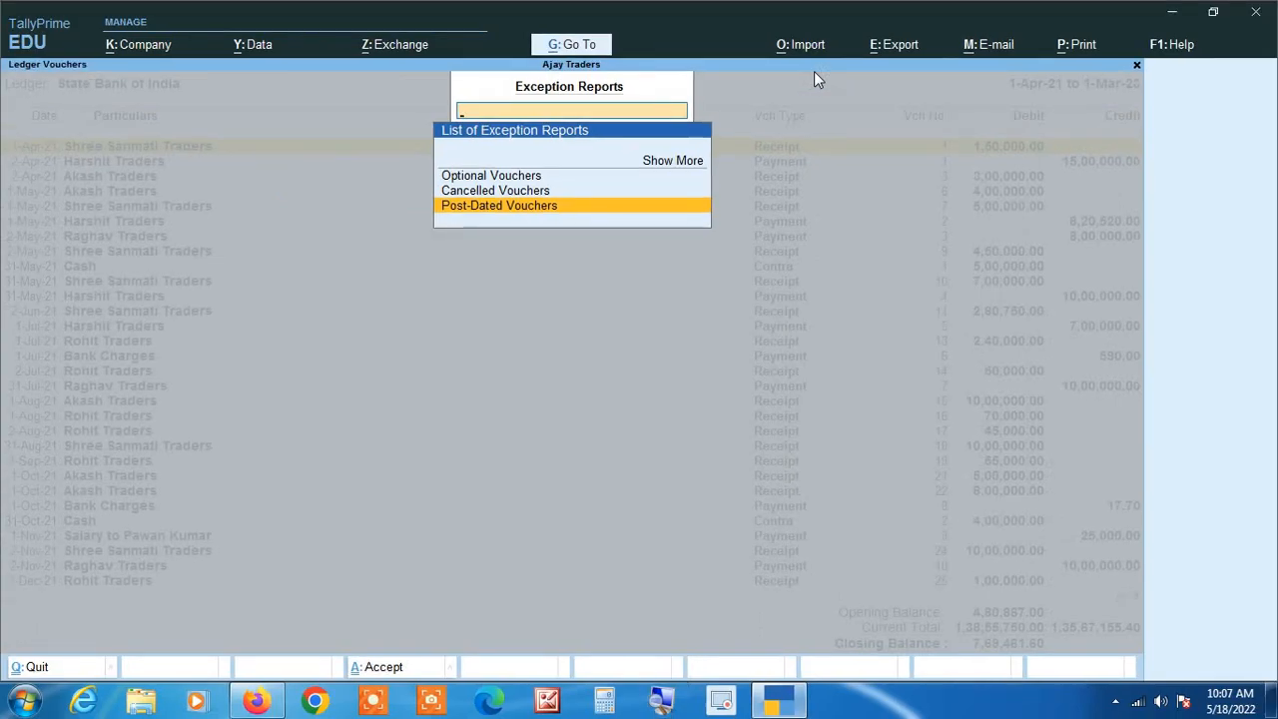
key("Escape")
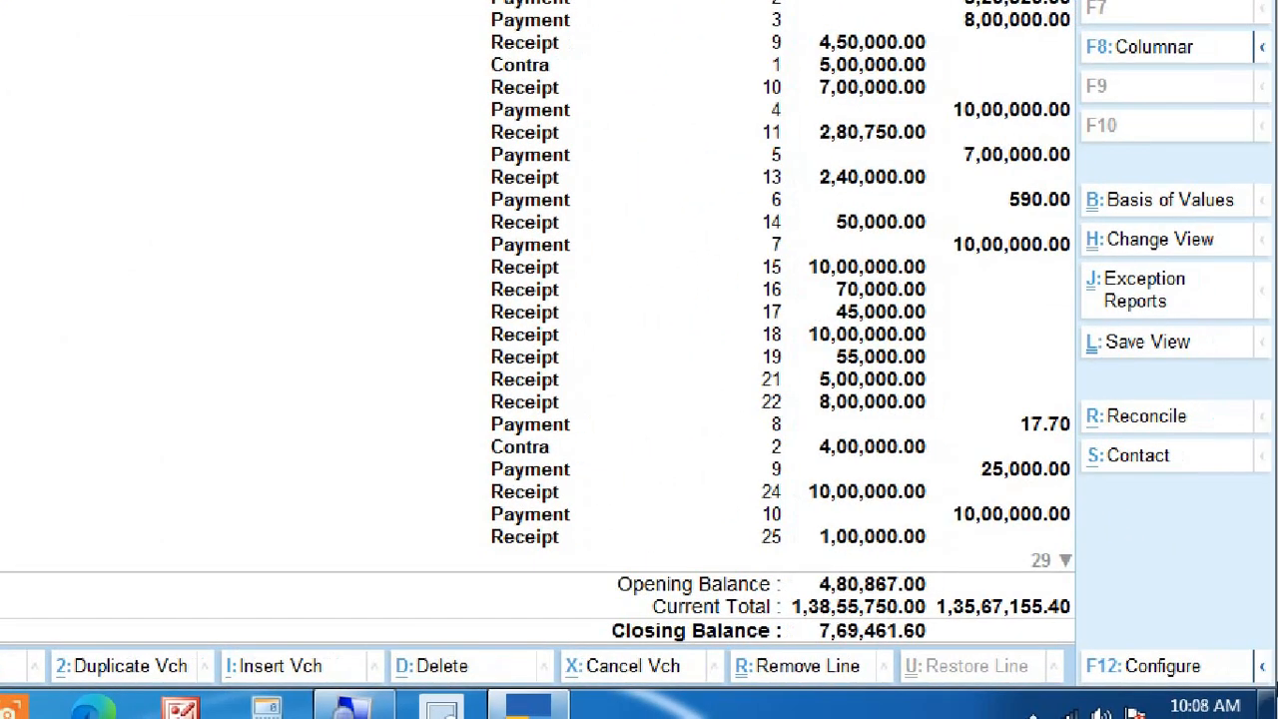
Filter the ledger report by range to vouchers having Ledger Amount equal to 820520
left_click(1263, 670)
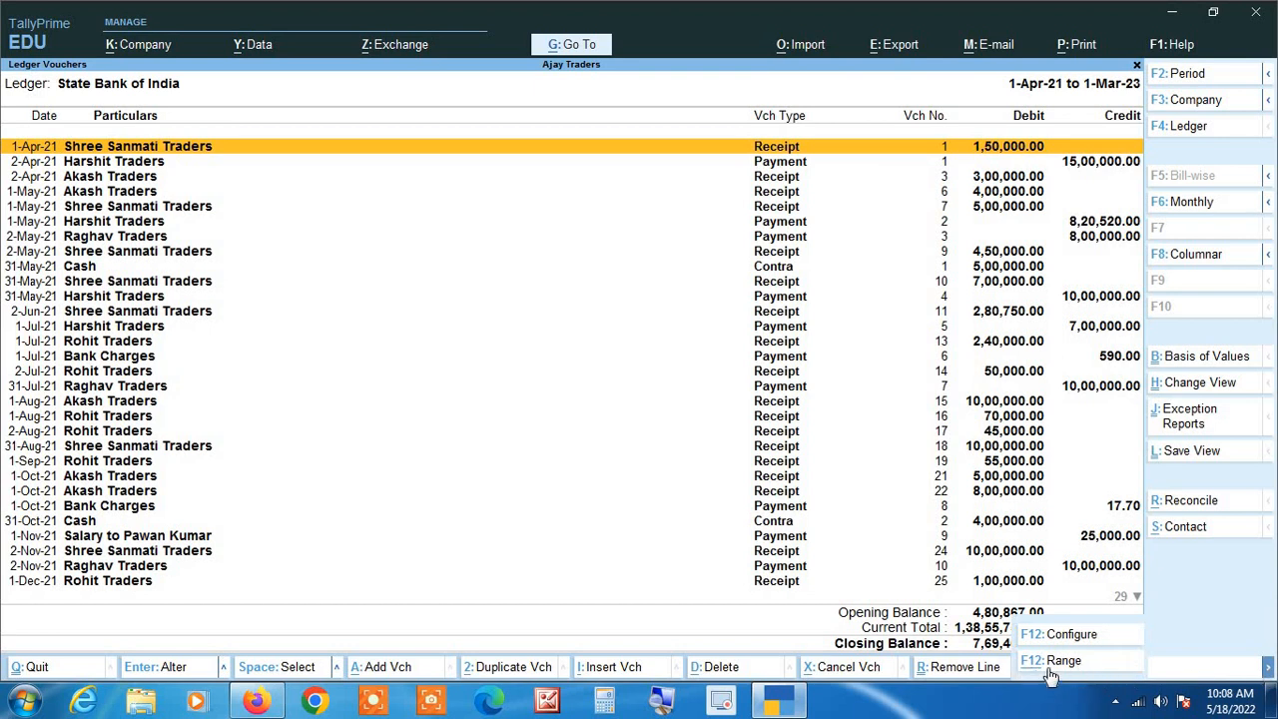
left_click(1065, 663)
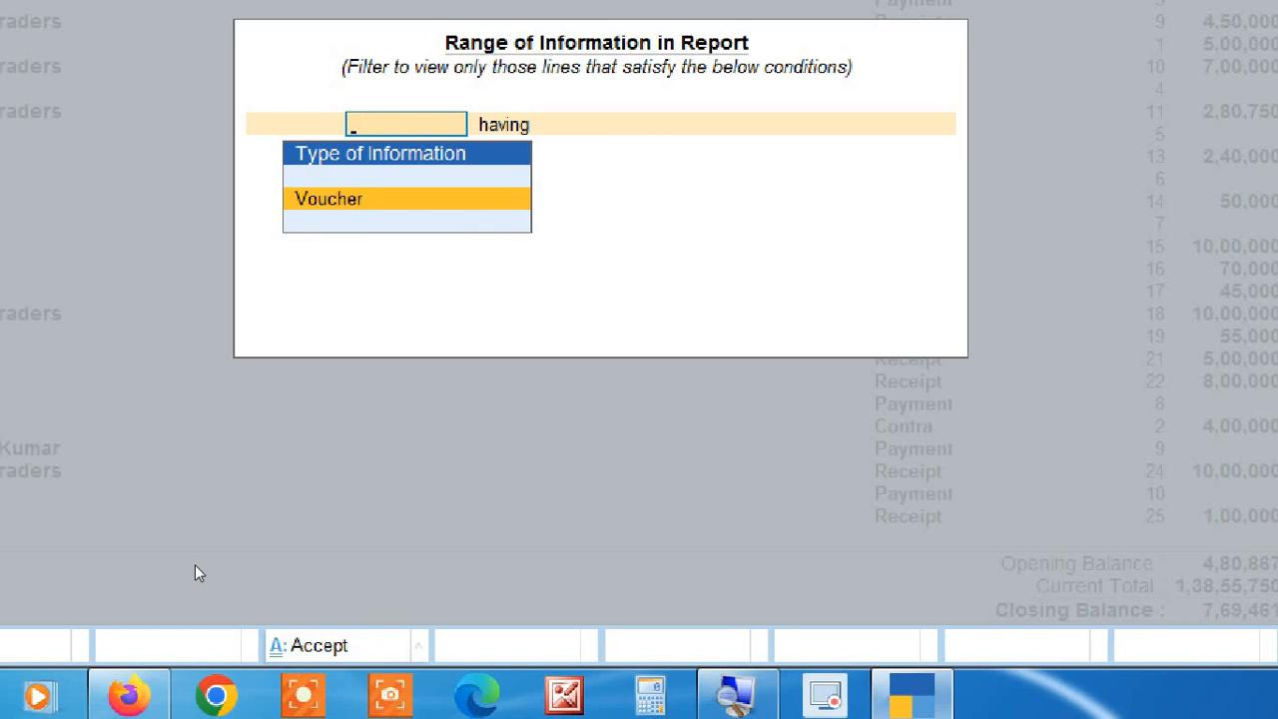
key("Return")
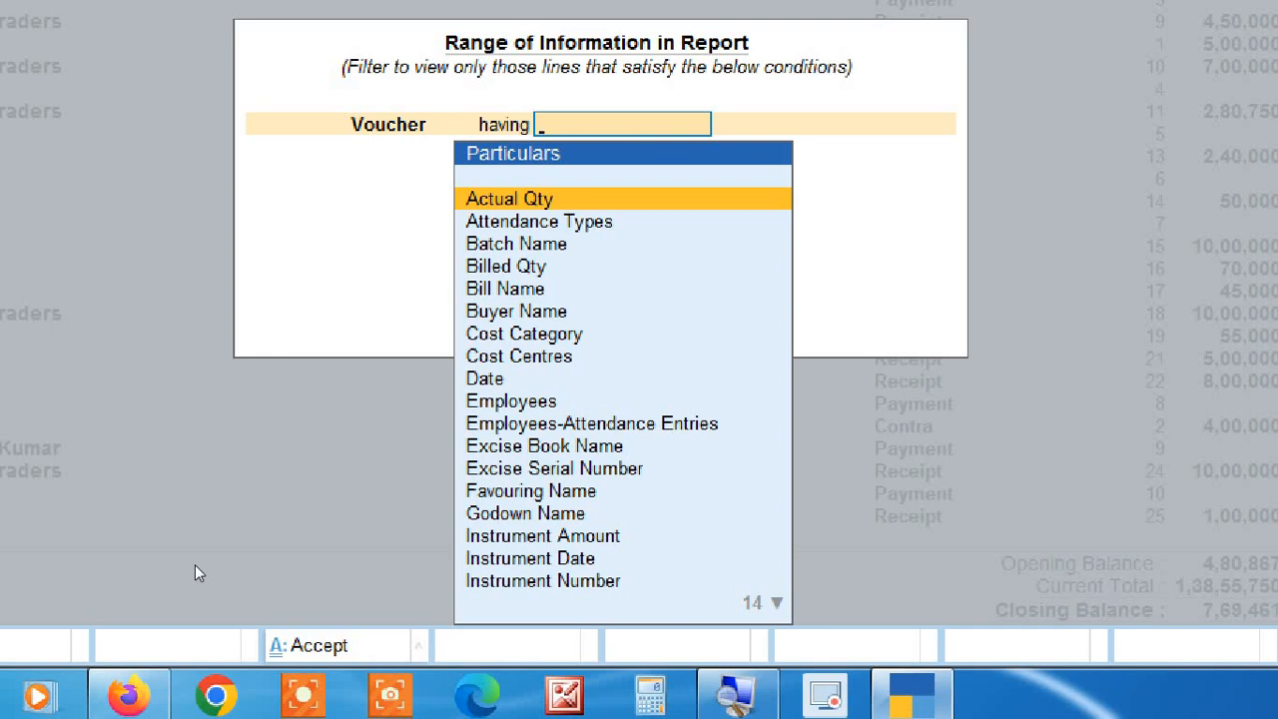
type("led")
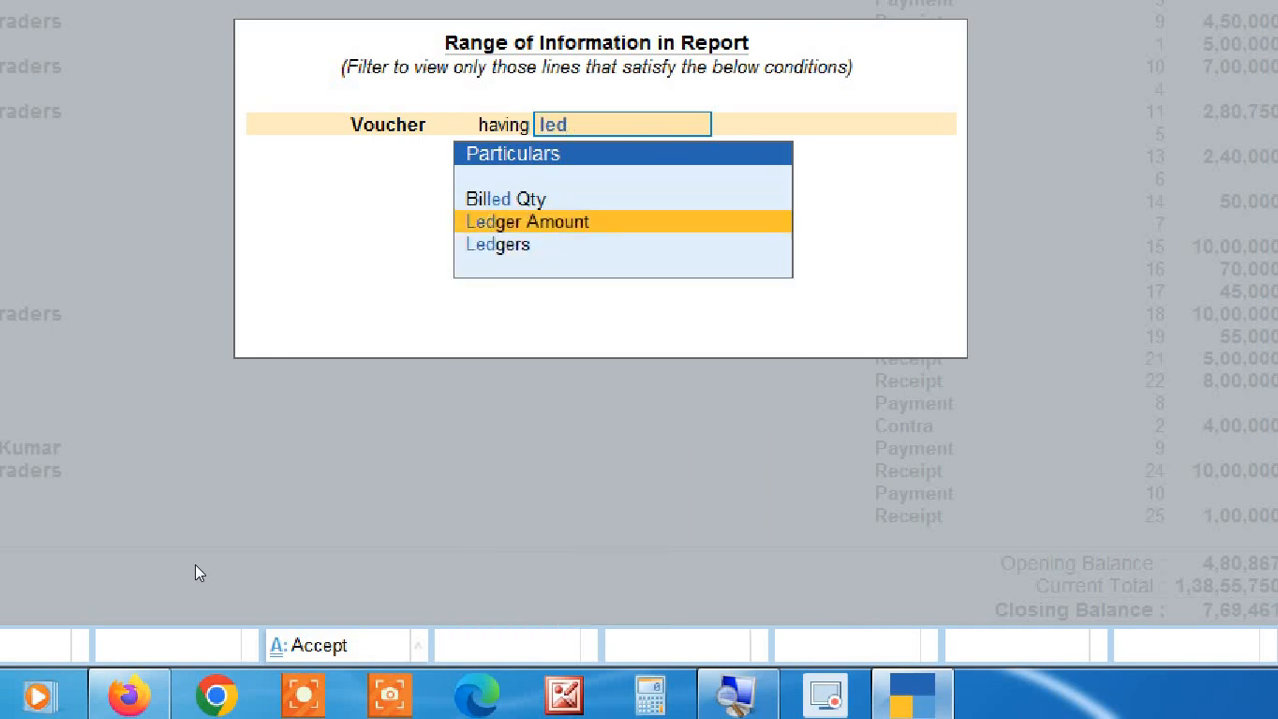
key("Return")
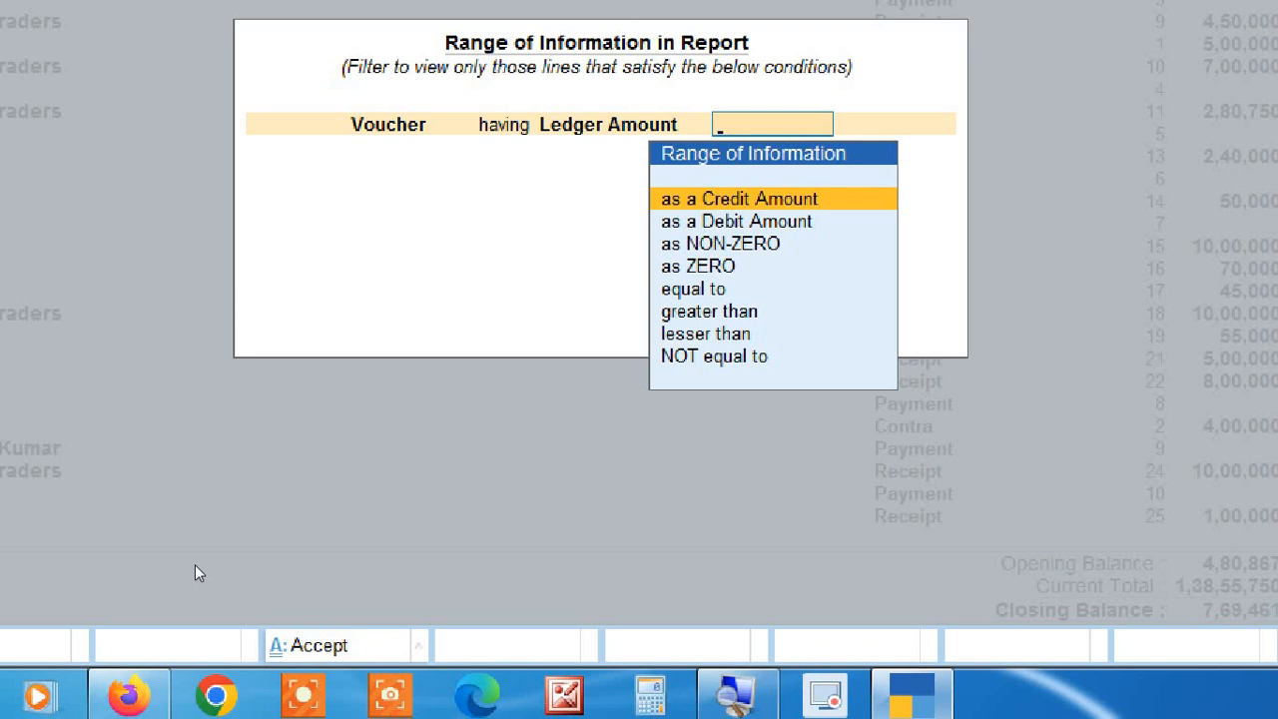
key("Down")
key("Down")
key("Down")
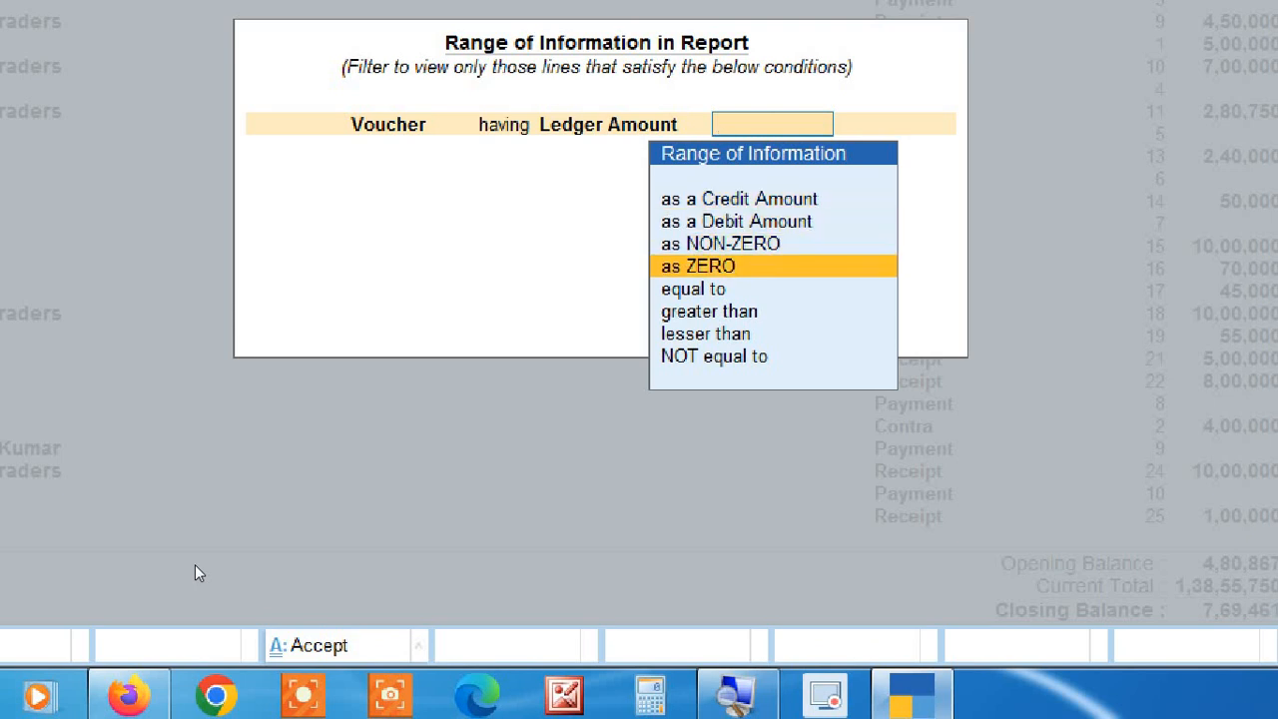
key("Down")
key("Return")
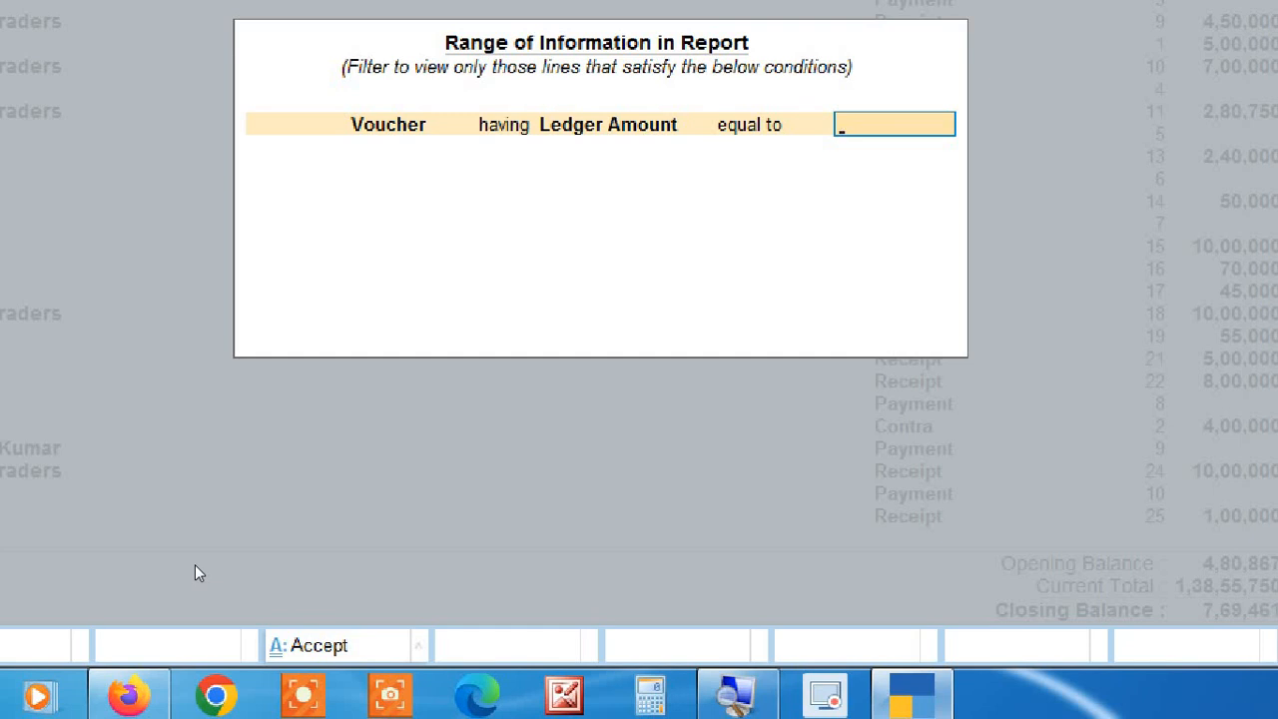
type("820520")
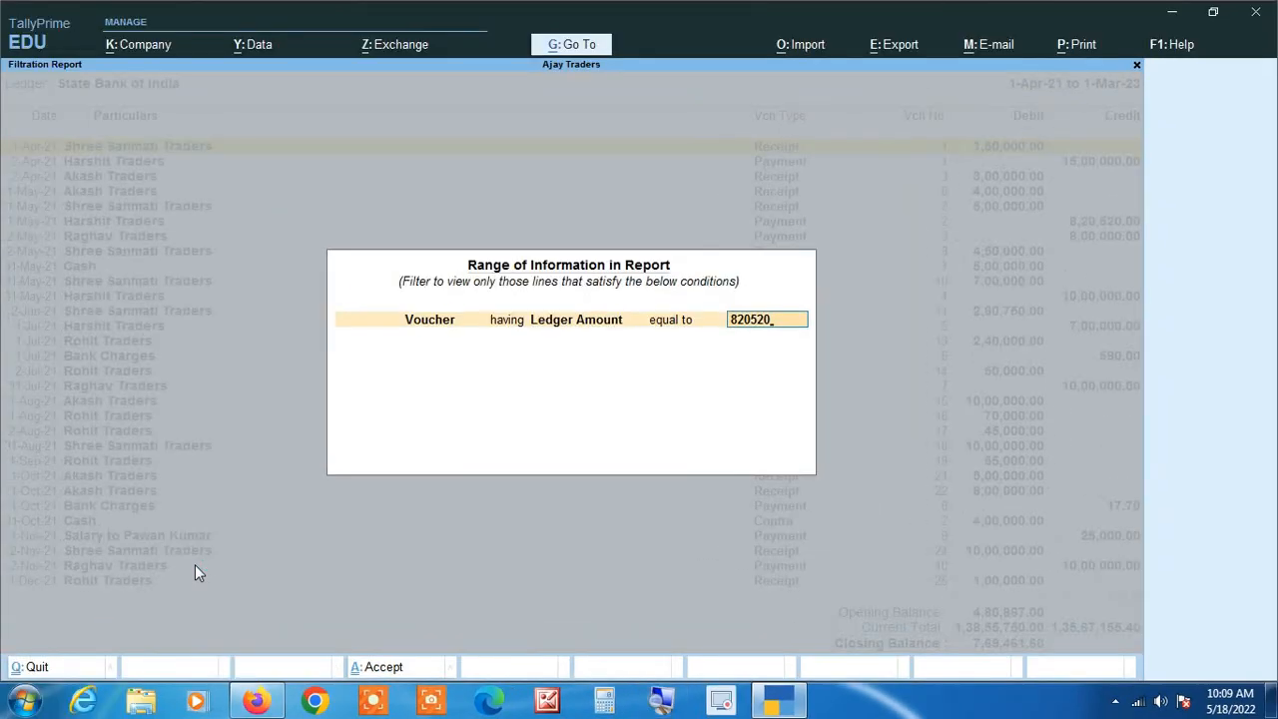
key("Return")
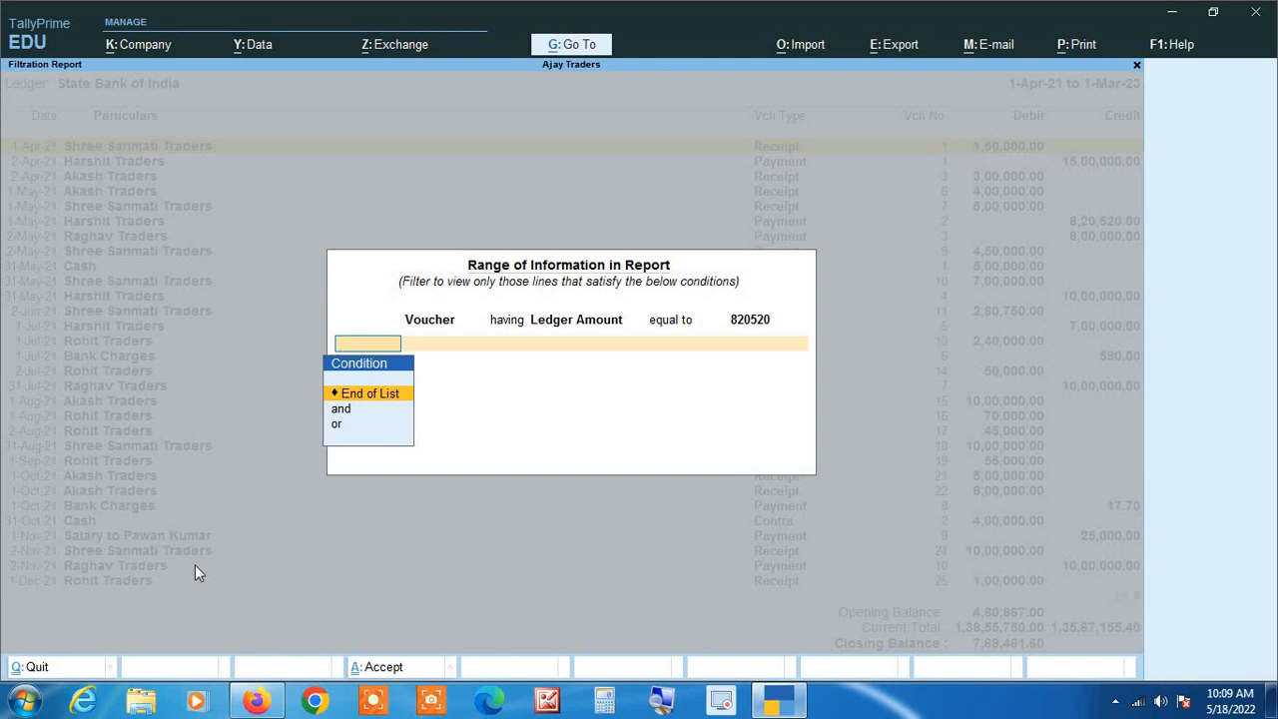
key("Return")
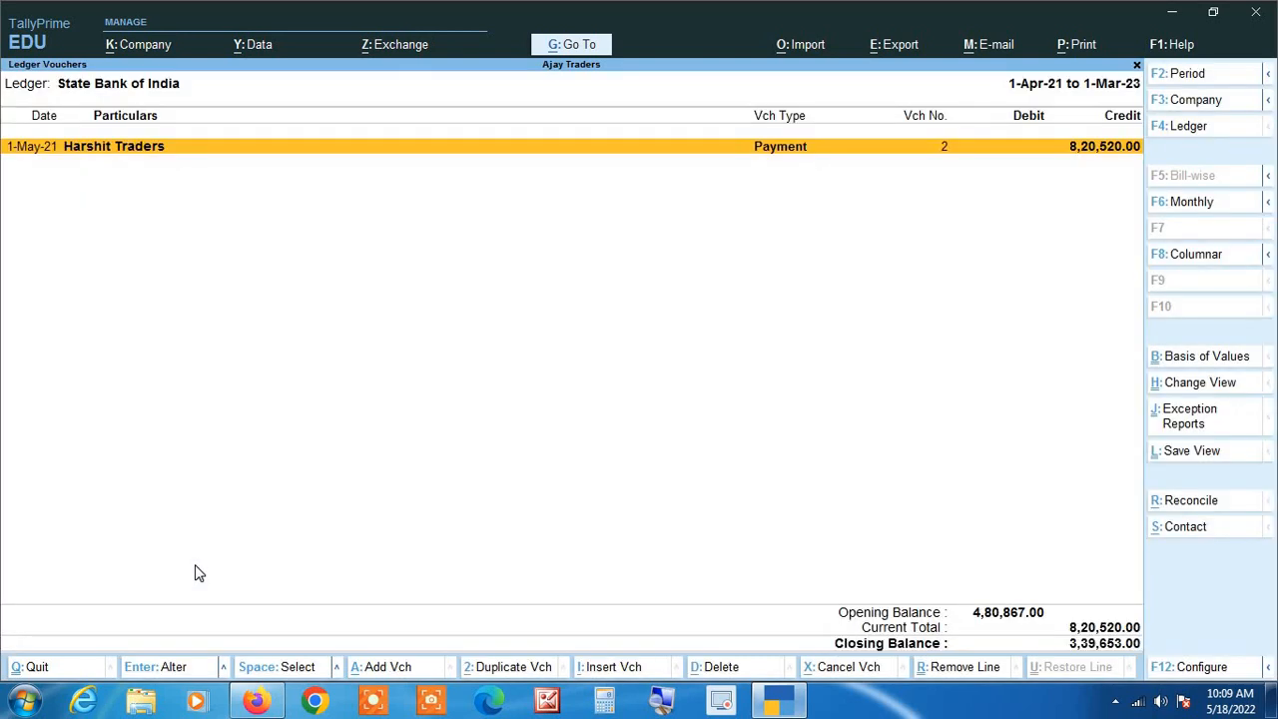
Open the filtered Harshit Traders payment voucher, examine its date, account and amount, and quit it without saving
key("Return")
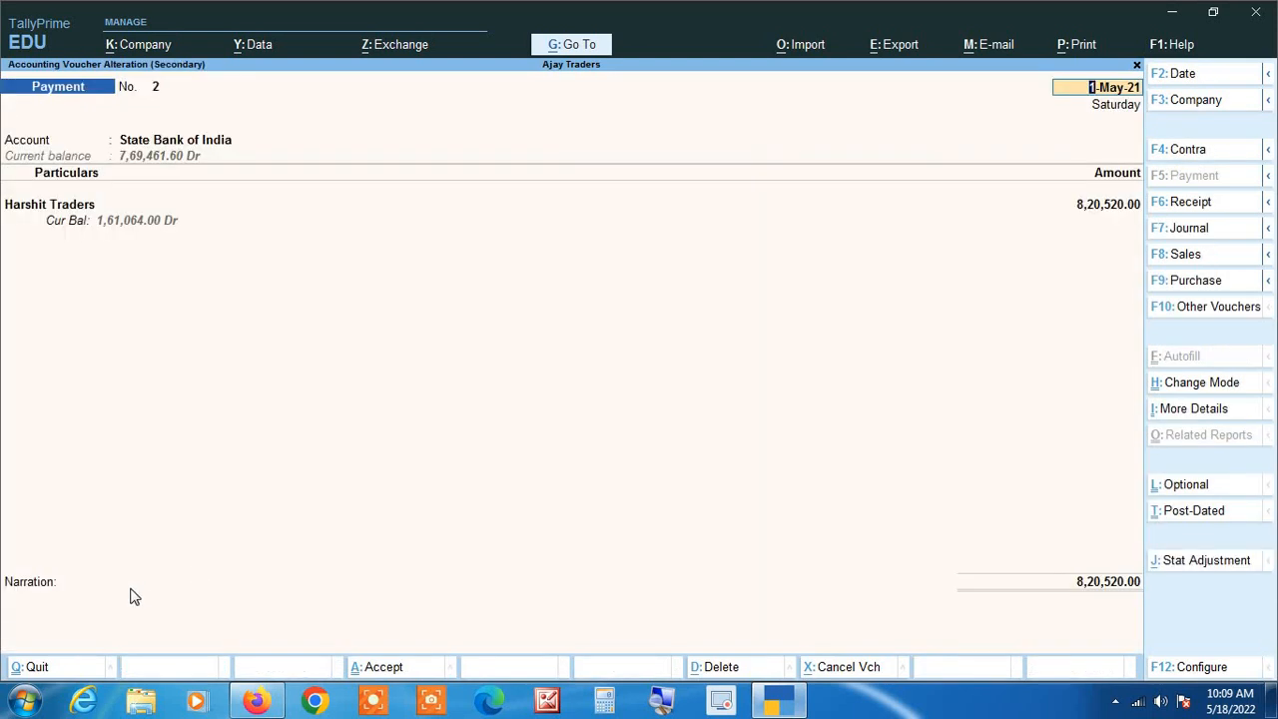
key("Return")
key("Return")
key("Return")
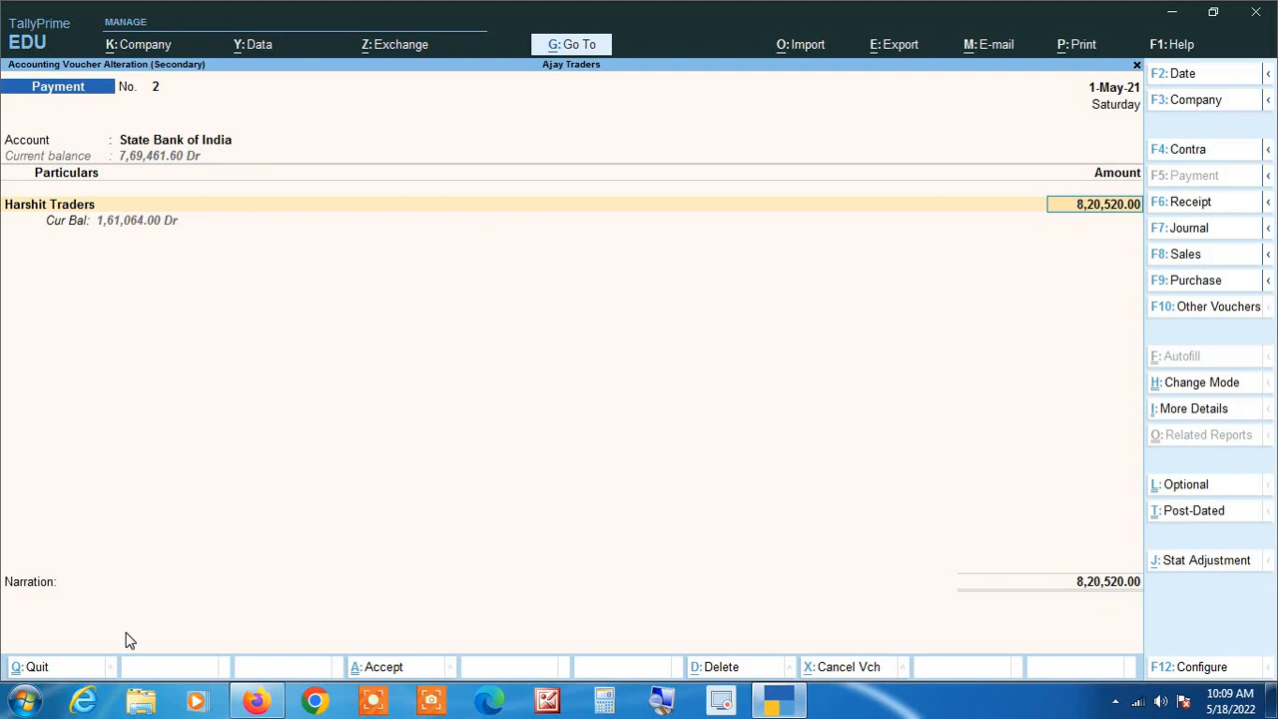
key("Escape")
key("Escape")
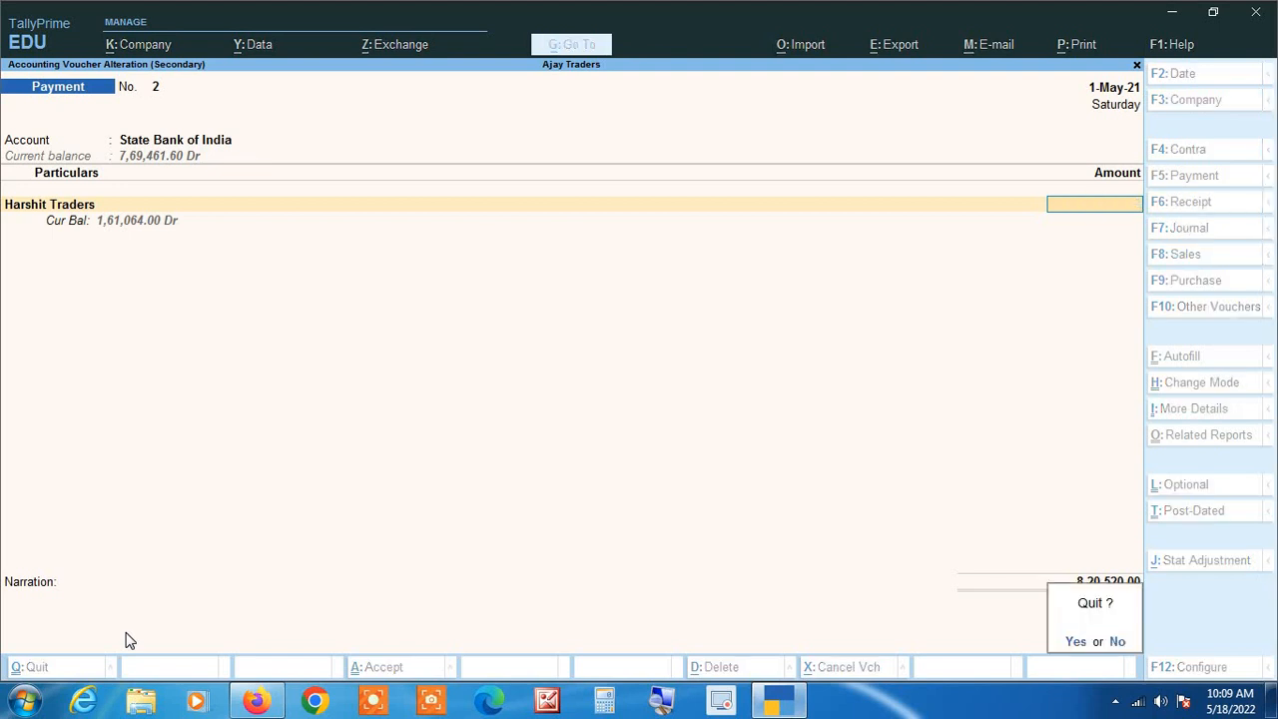
key("y")
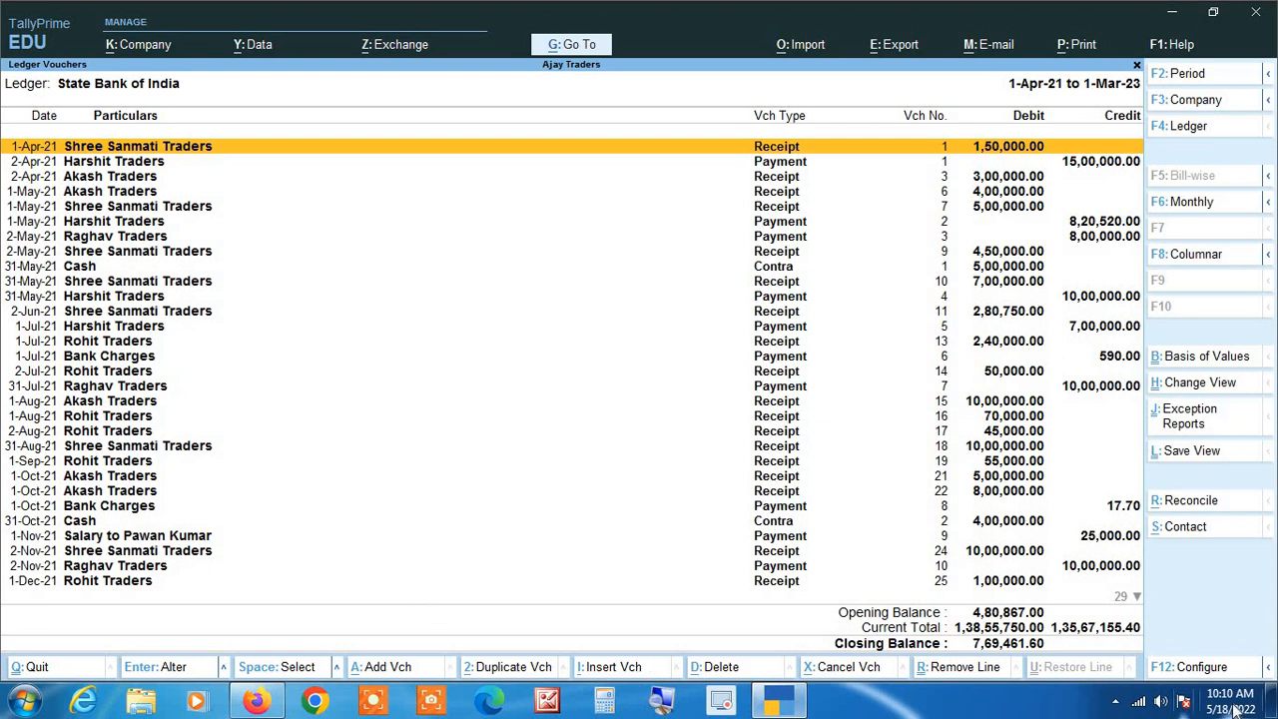
Filter the full ledger report by range to vouchers having Instrument Amount equal to 280750
left_click(1268, 667)
left_click(1078, 664)
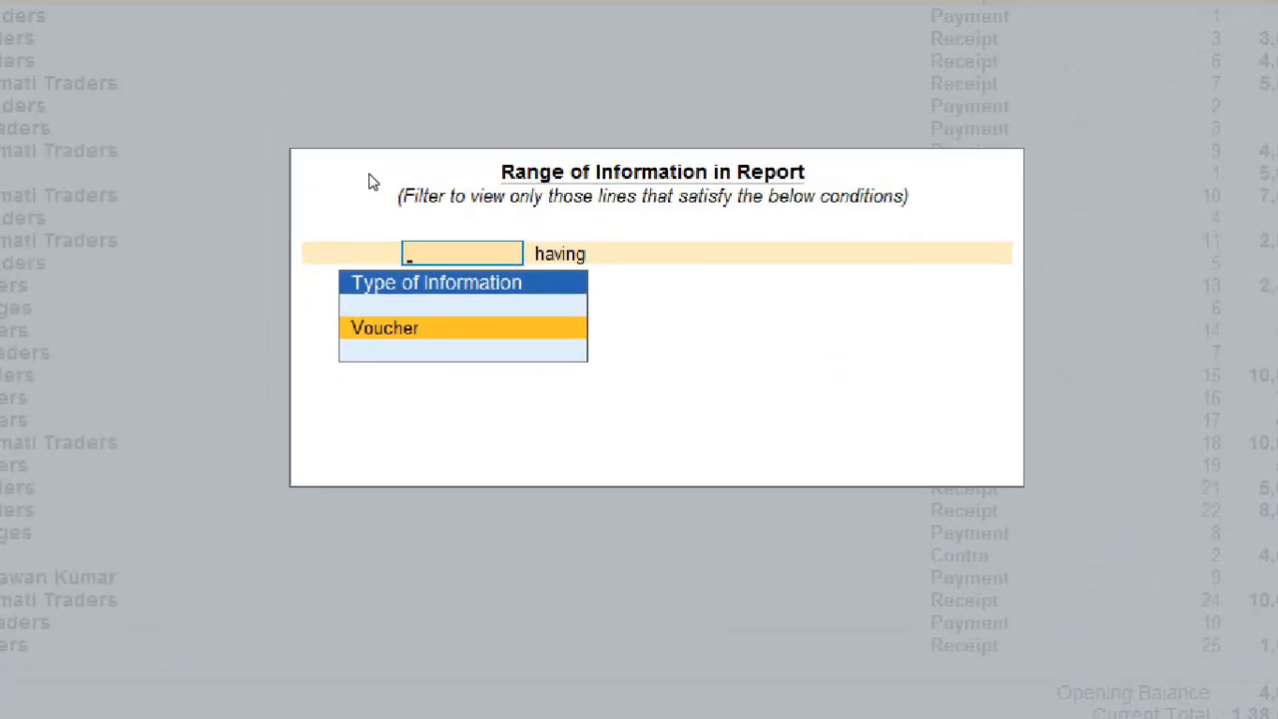
key("Return")
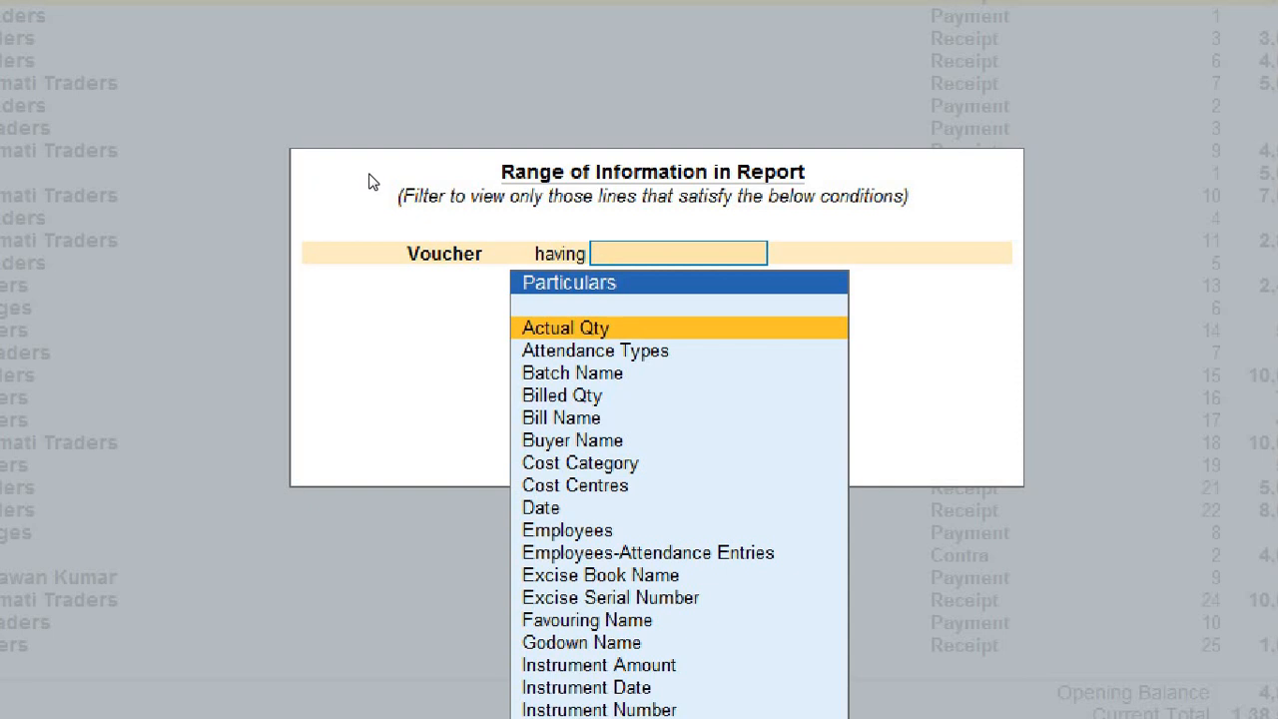
type("is")
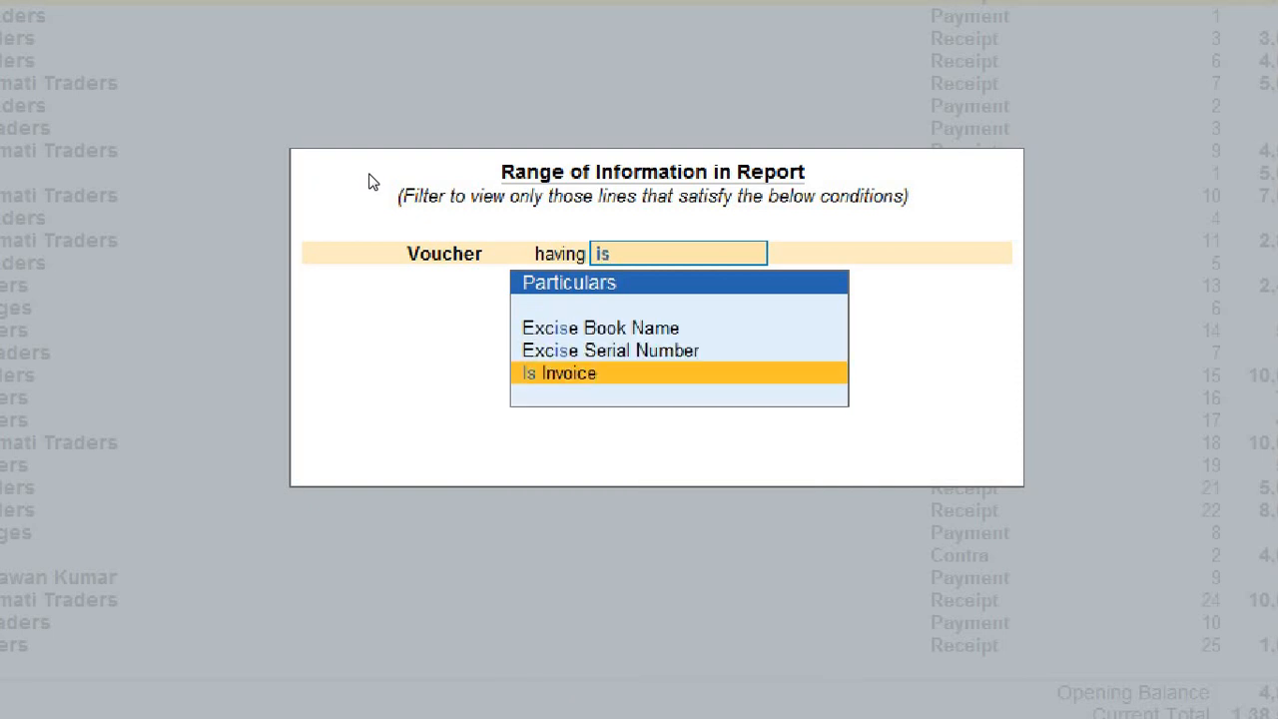
key("BackSpace")
type("ns")
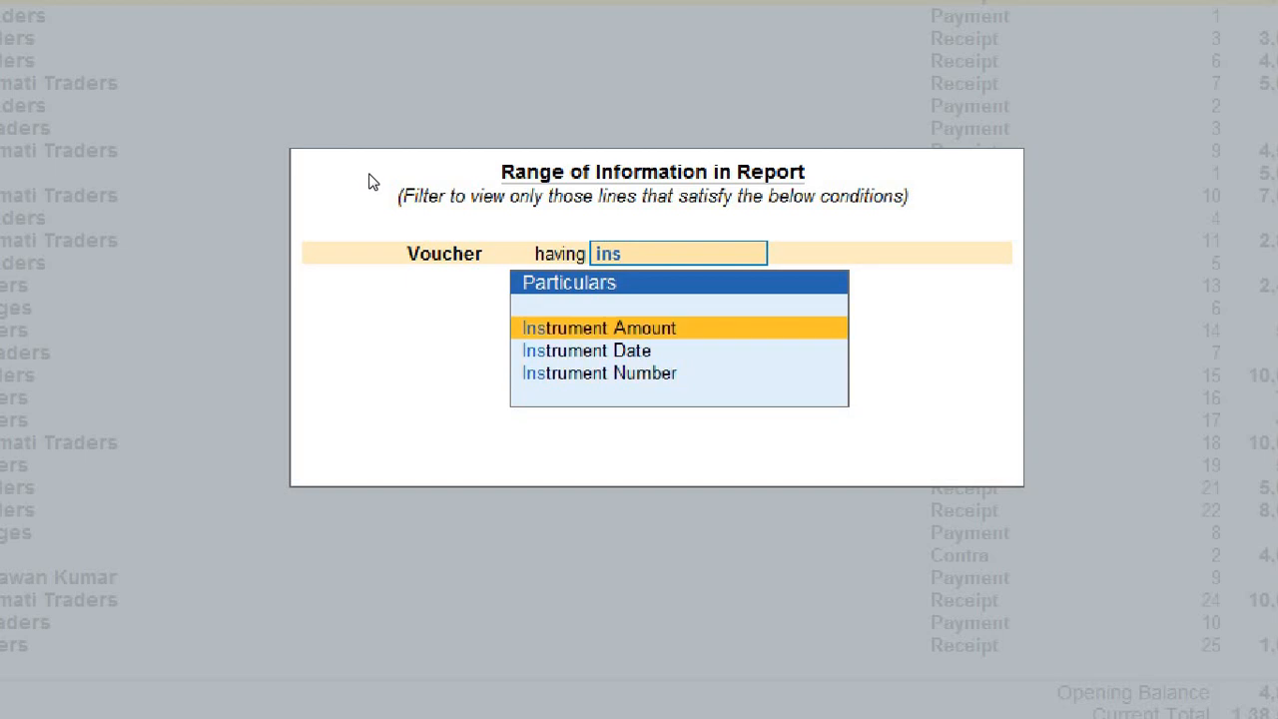
key("Return")
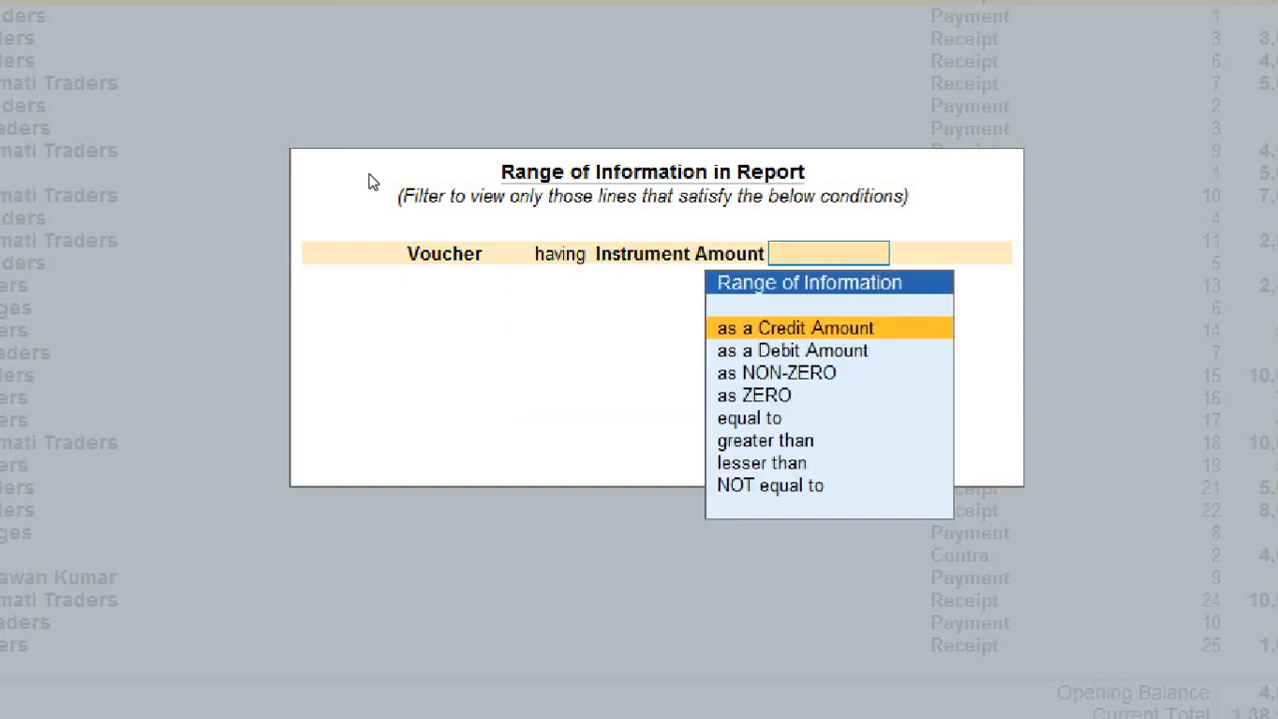
key("Down")
key("Down")
key("Down")
key("Down")
key("Return")
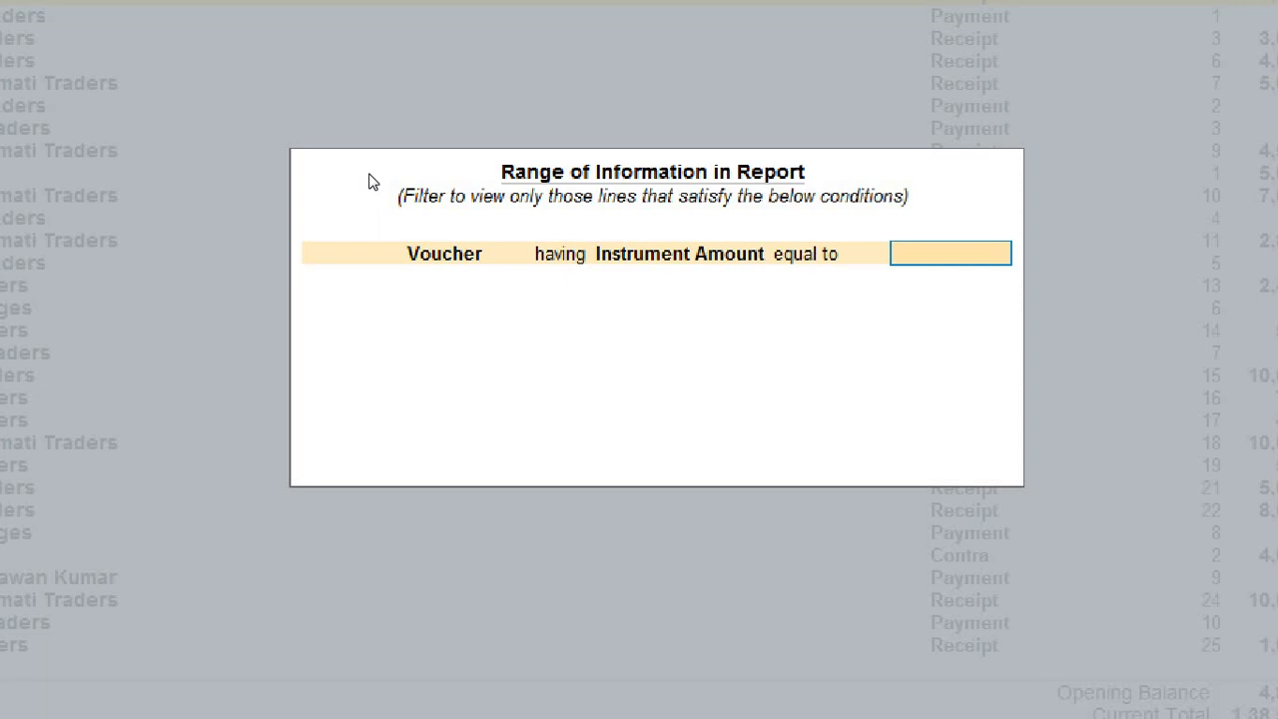
type("280750")
key("Return")
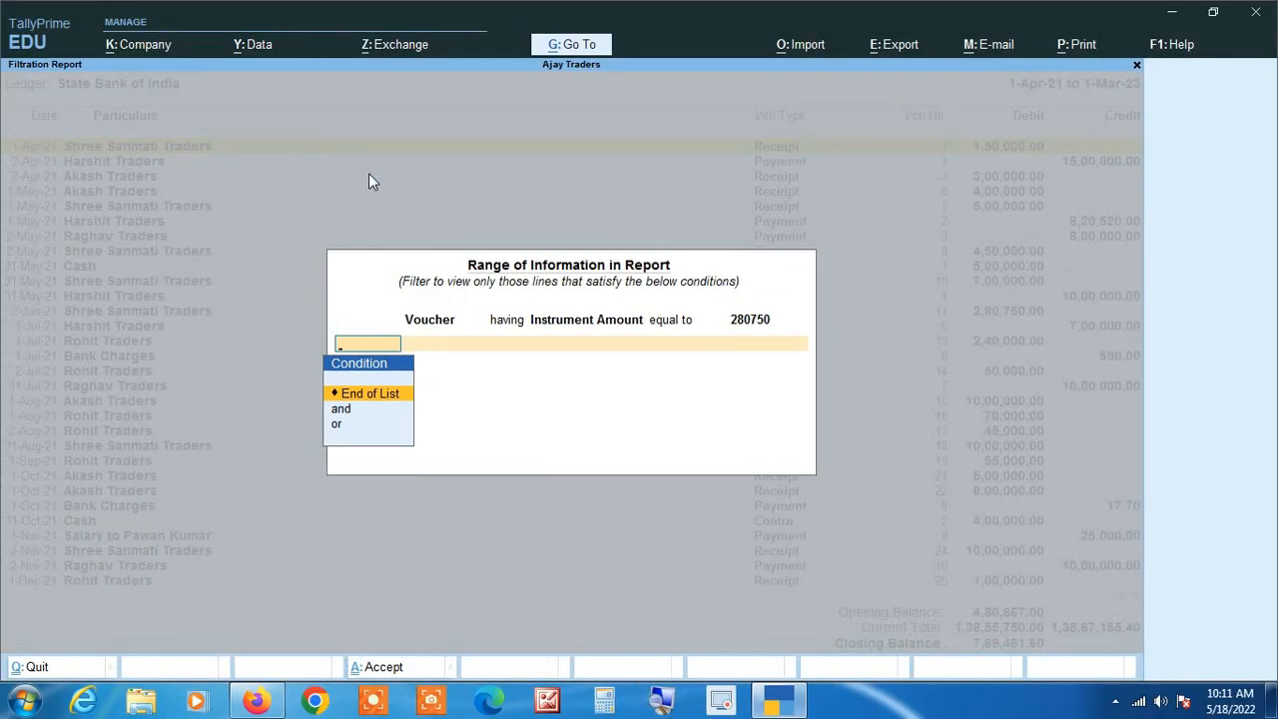
key("Return")
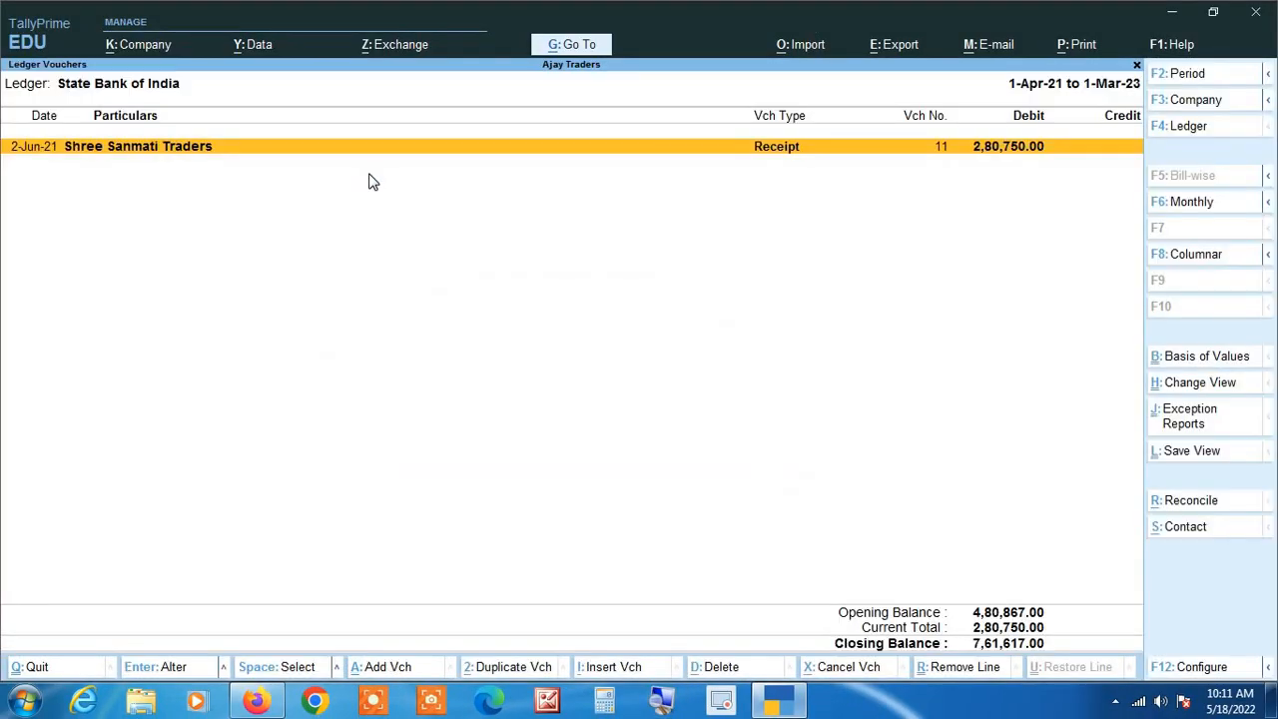
Open the filtered Shree Sanmati Traders receipt voucher, examine the instrument details in its bank allocations, and quit both without saving
key("Return")
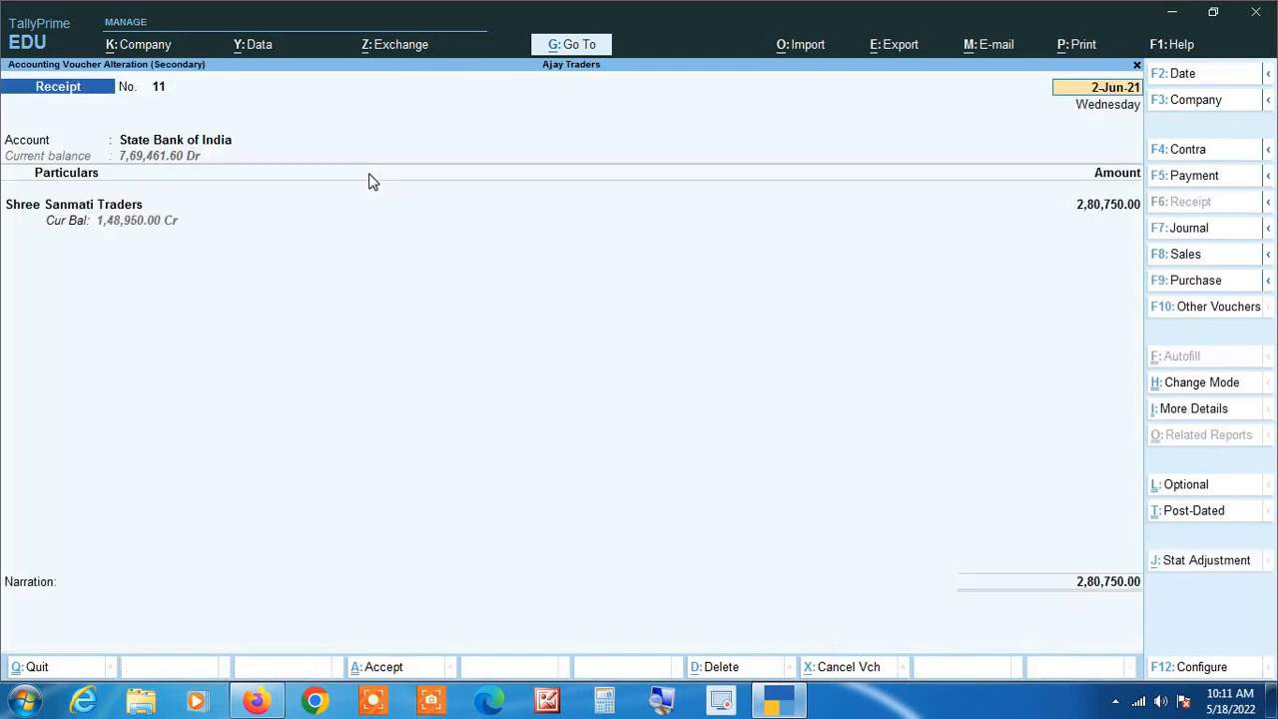
key("Return")
key("Return")
key("Return")
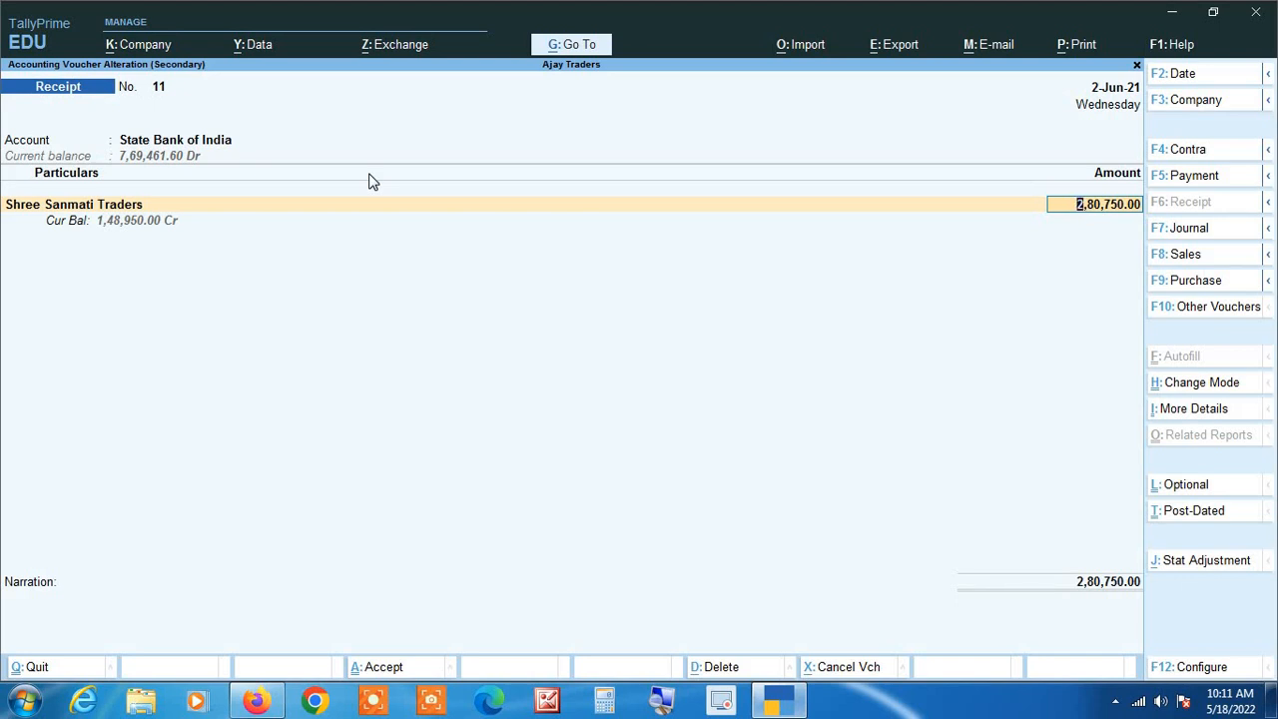
key("Return")
key("Return")
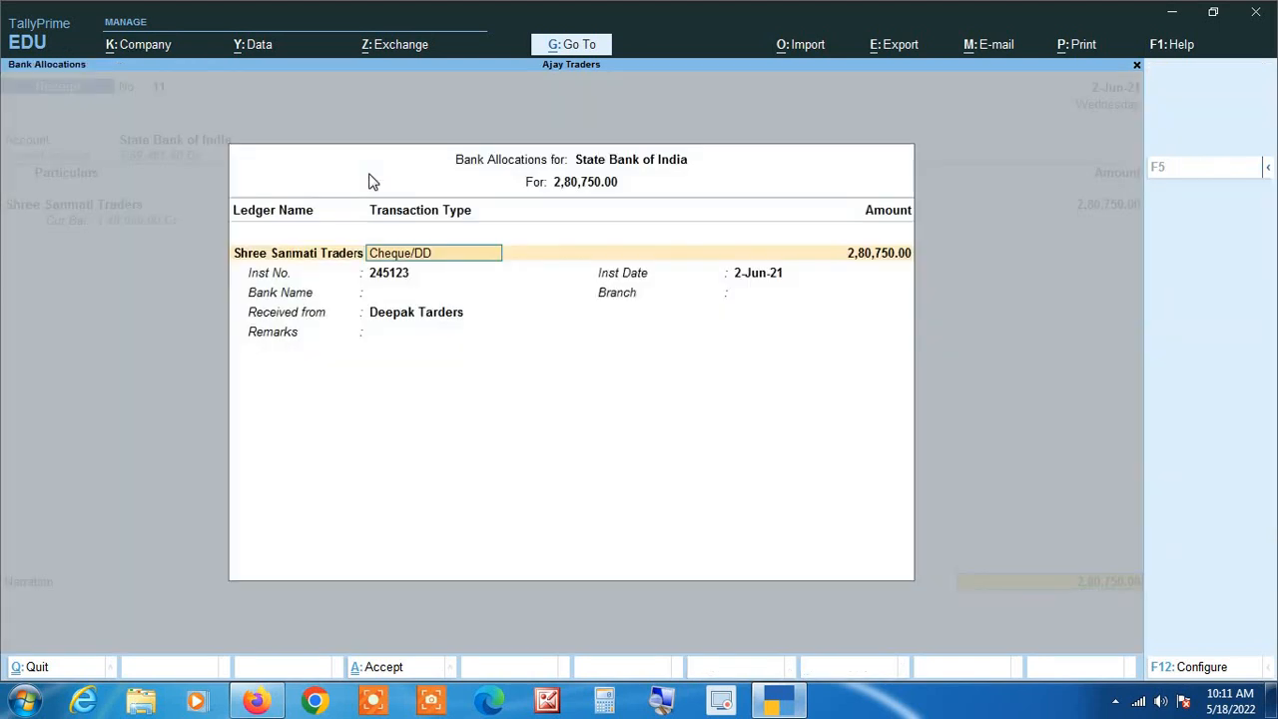
key("Return")
key("Return")
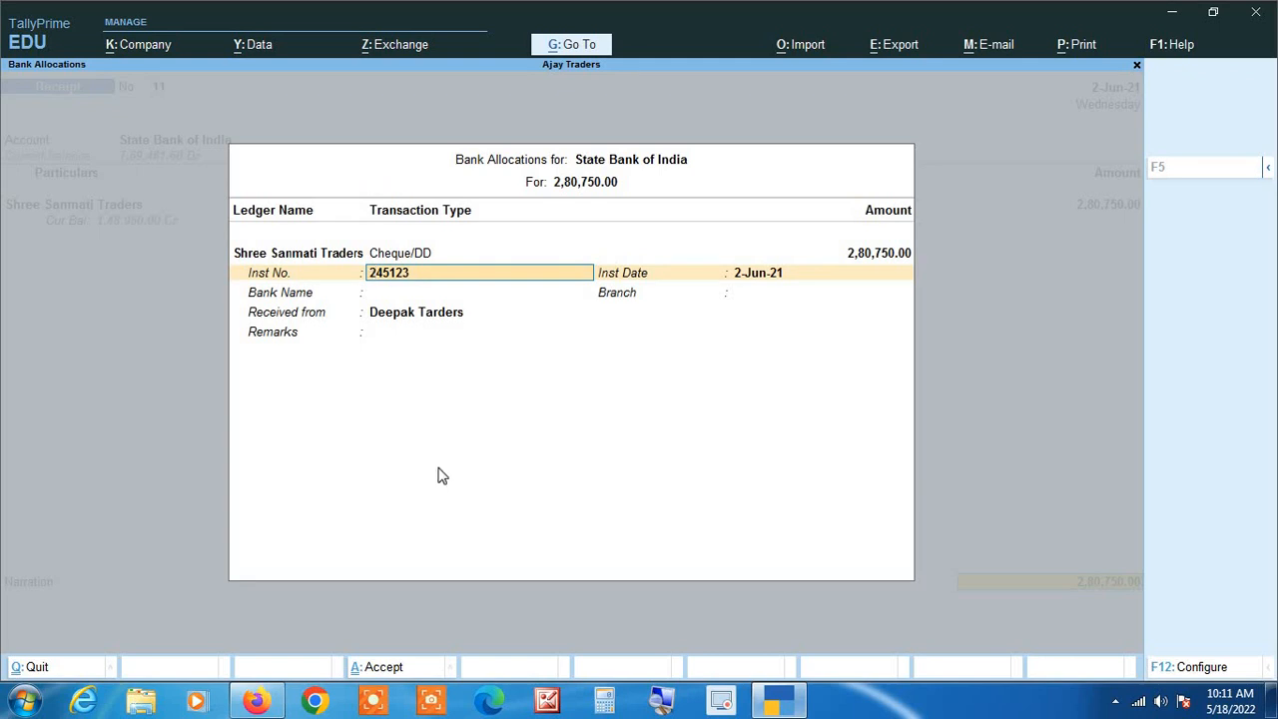
left_click(661, 702)
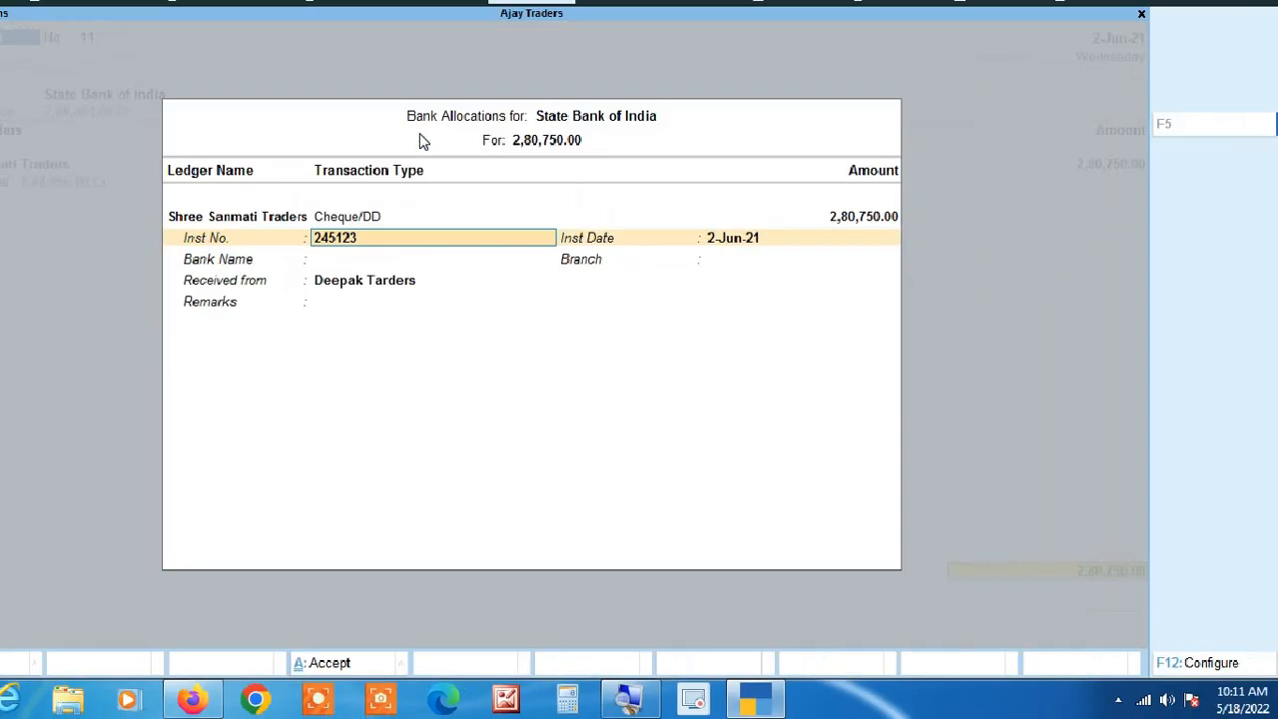
key("Escape")
key("Escape")
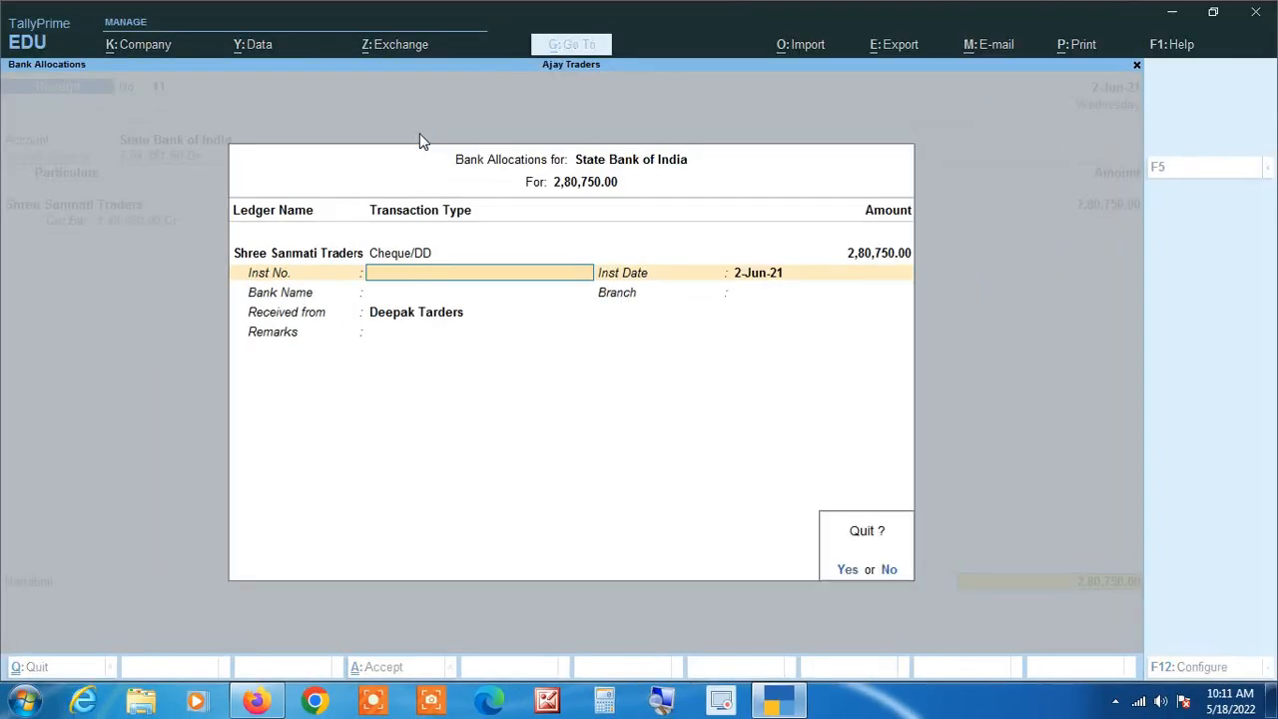
key("y")
key("Escape")
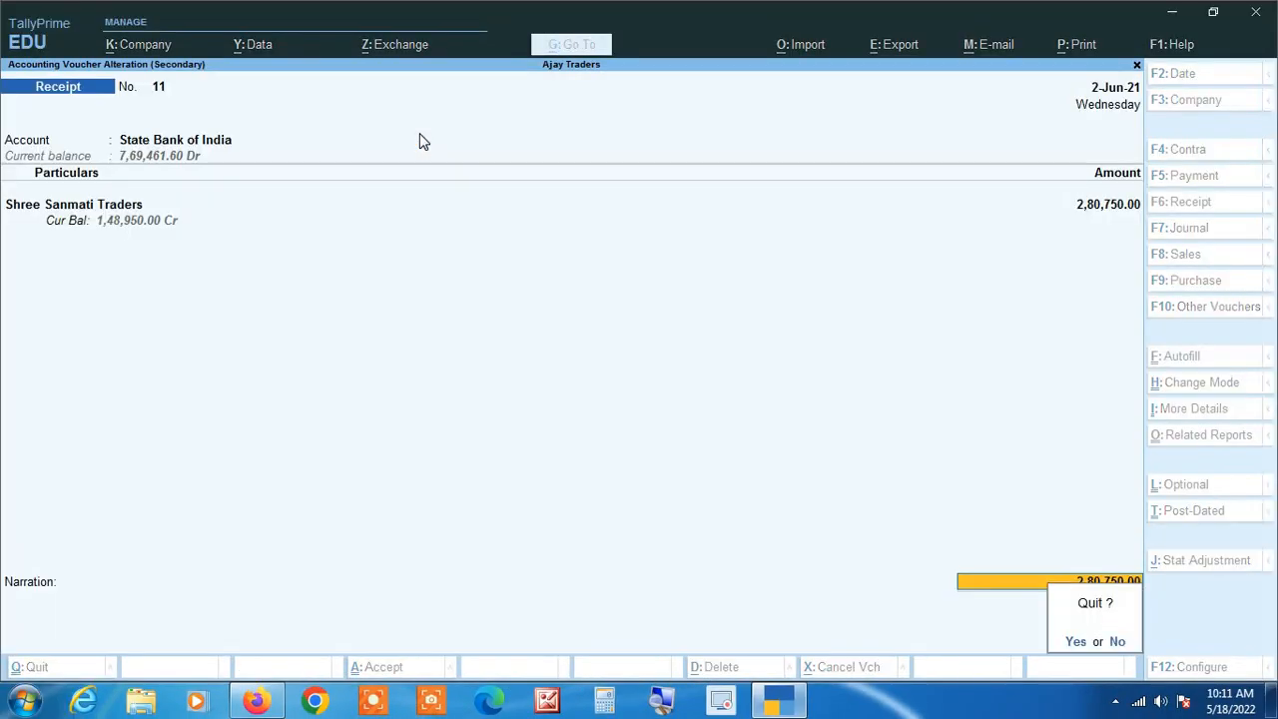
key("y")
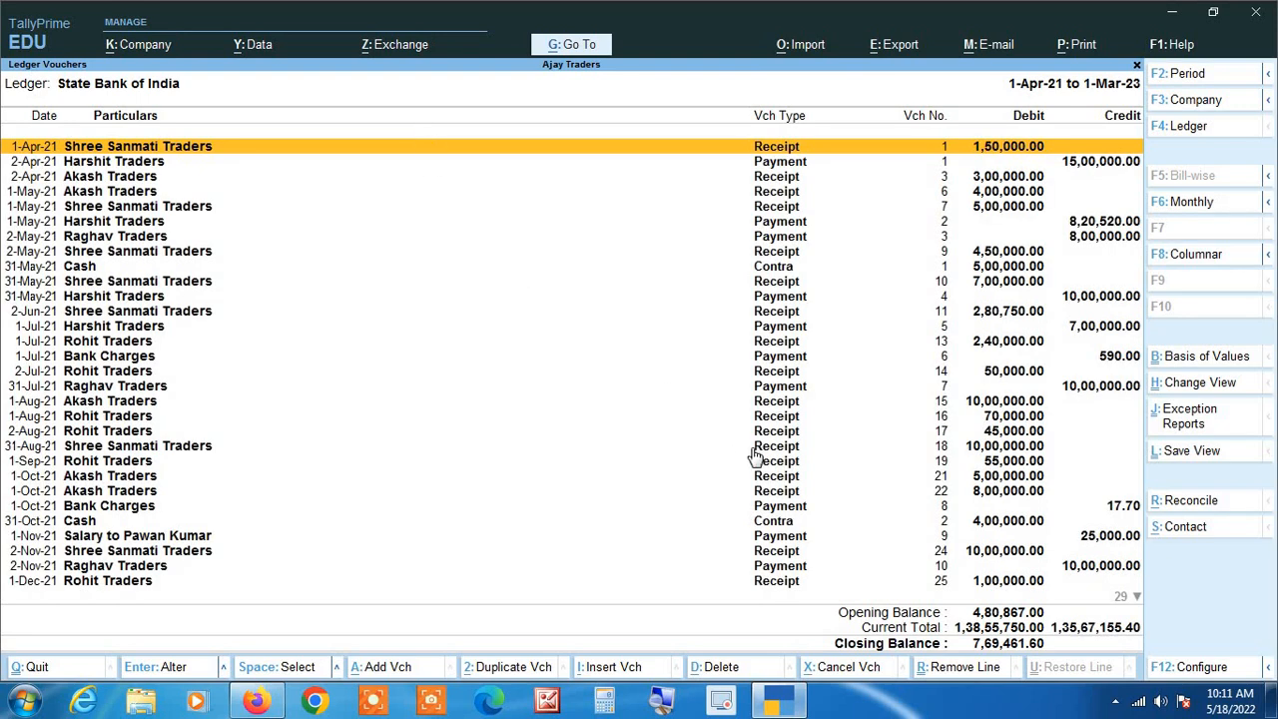
Filter the full ledger report by range to vouchers having Instrument Number equal to 245123
left_click(1269, 675)
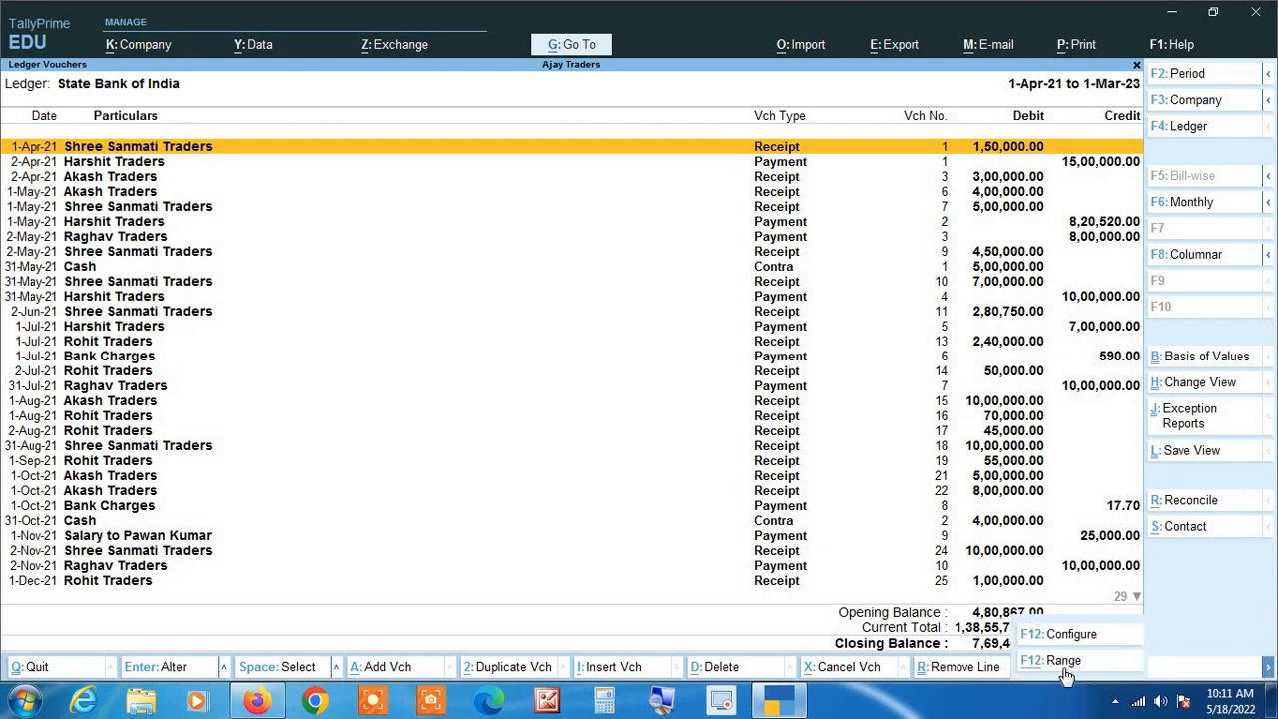
left_click(1064, 667)
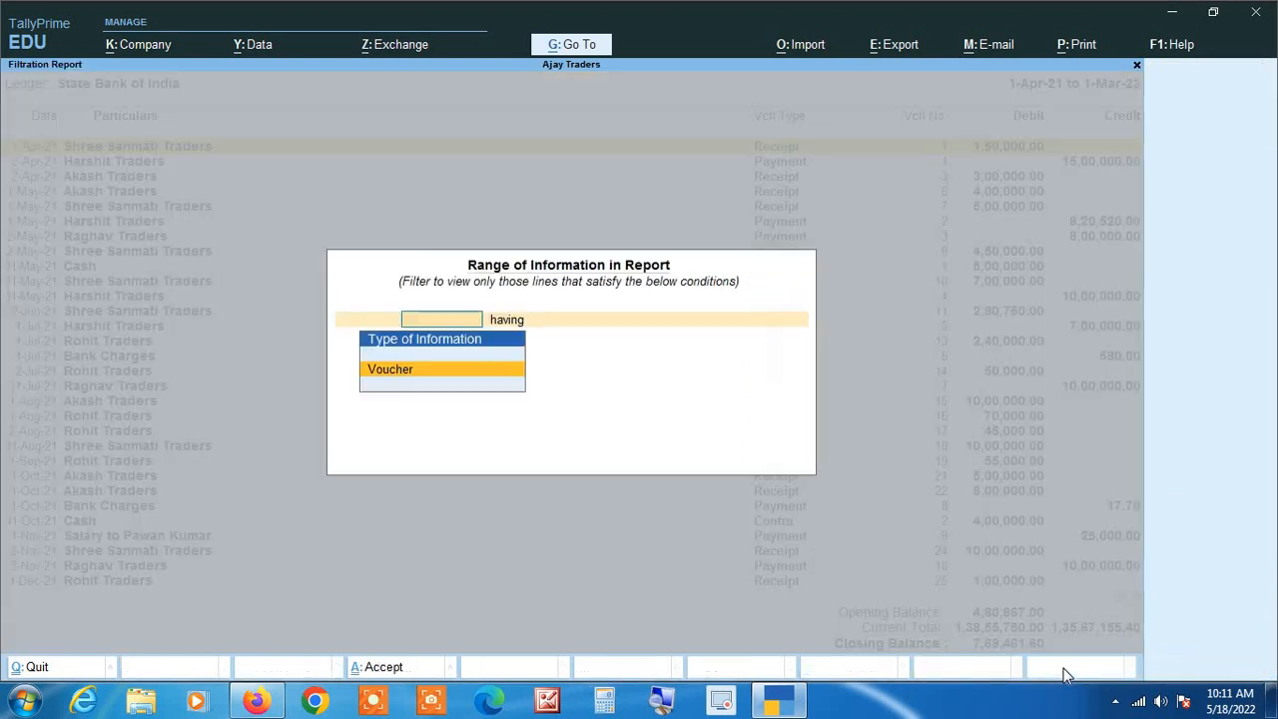
left_click(664, 704)
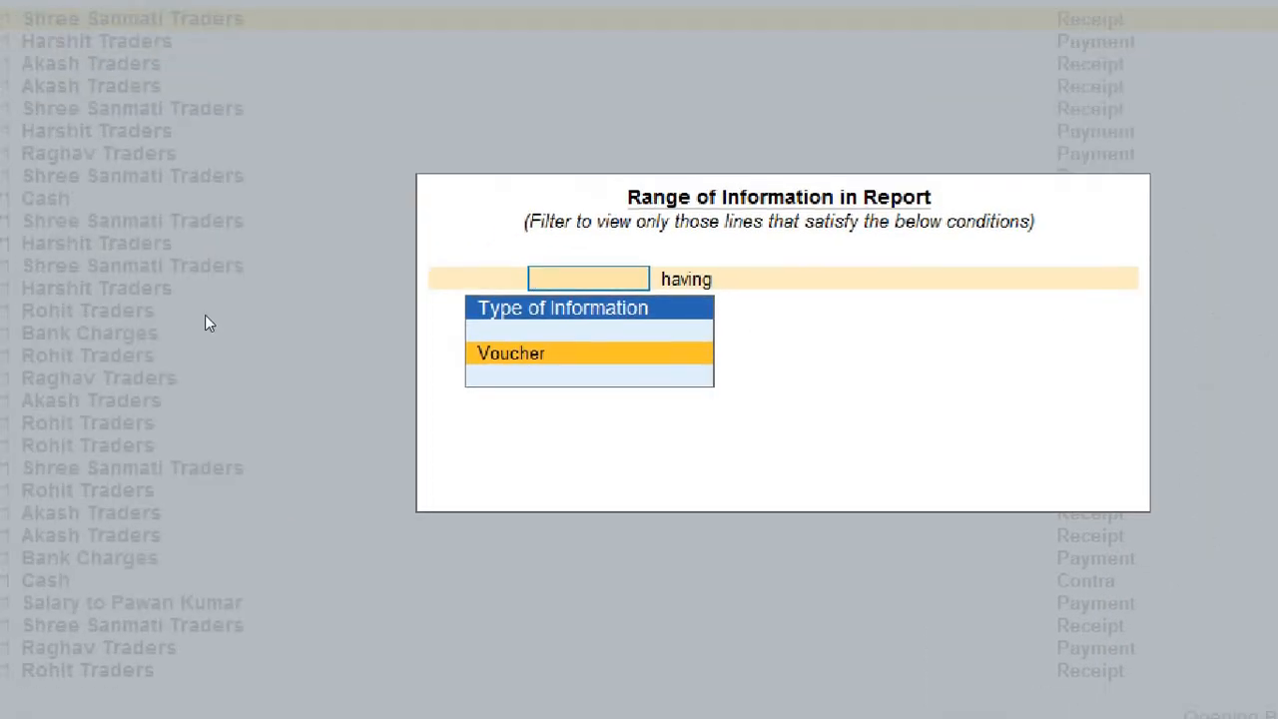
key("Return")
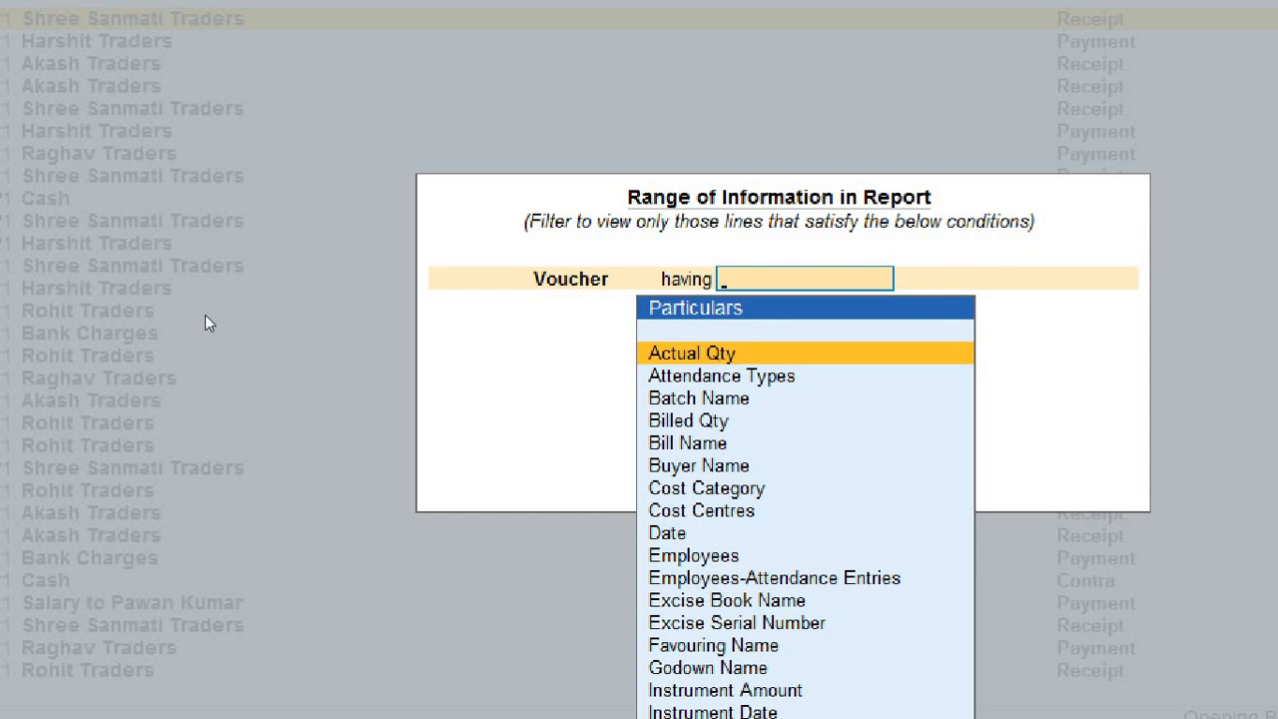
type("in")
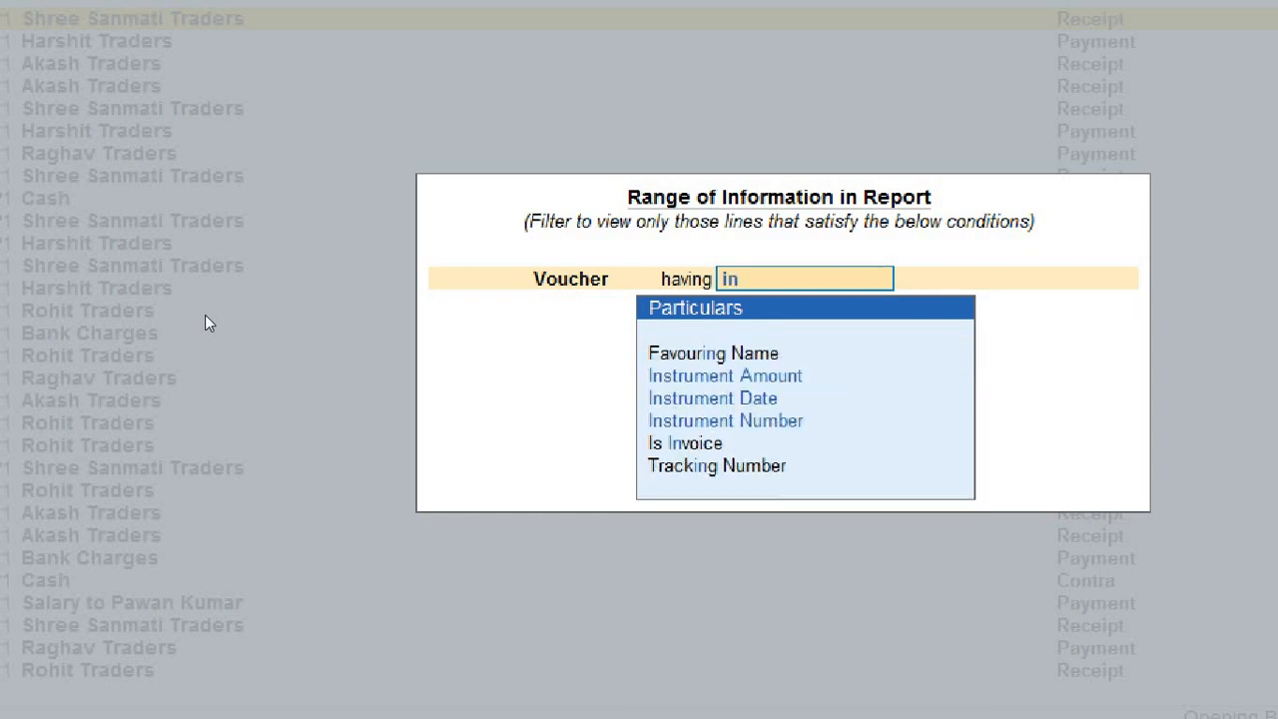
type("s")
key("Down")
key("Down")
key("Return")
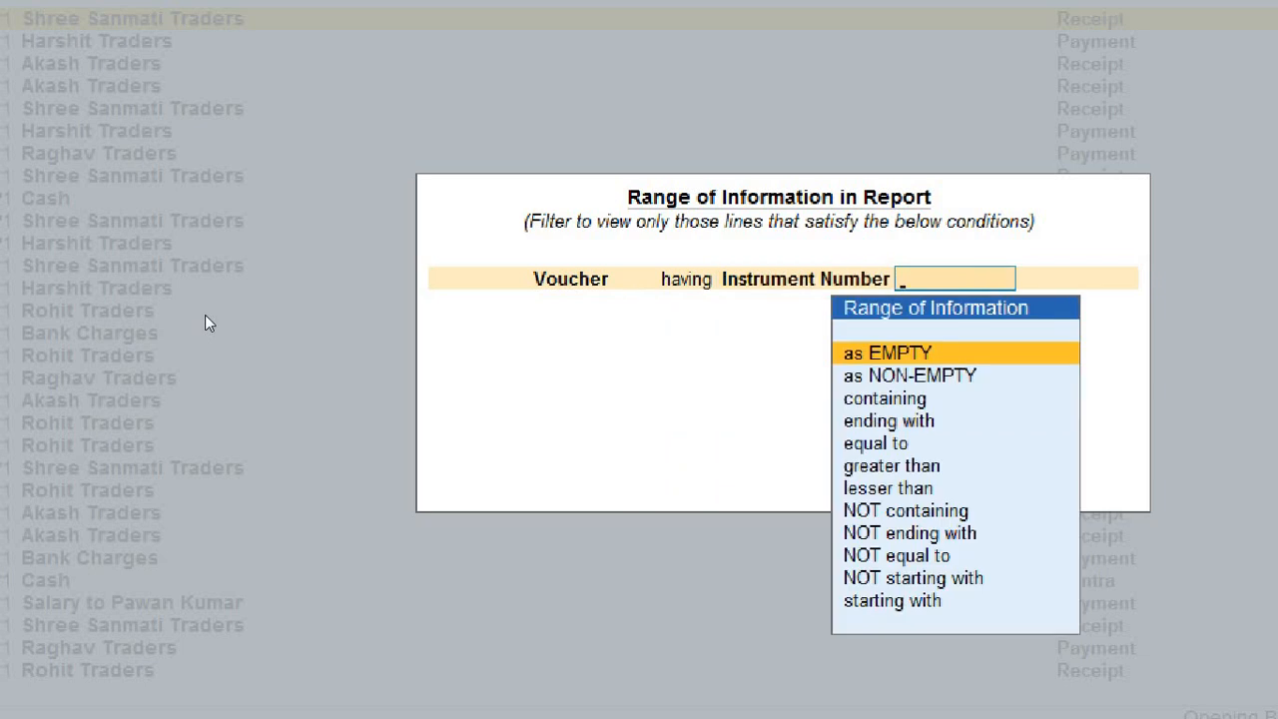
key("Down")
key("Down")
key("Down")
key("Down")
key("Down")
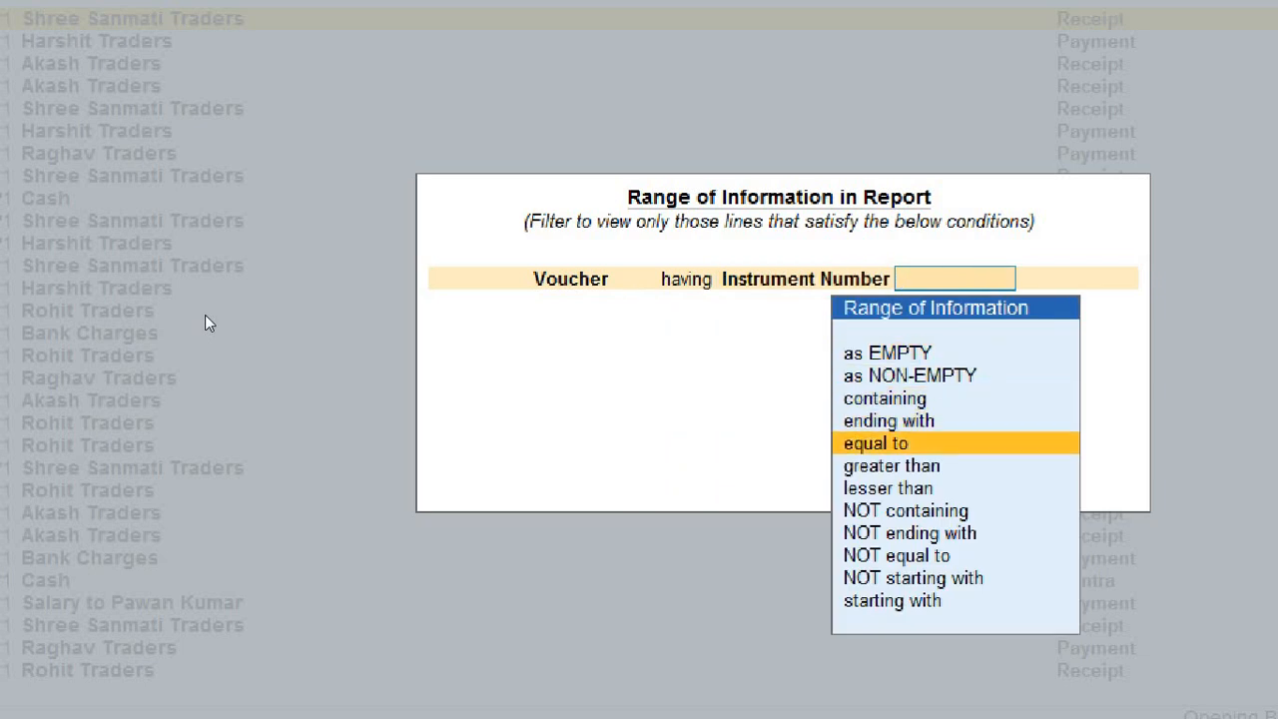
key("Up")
key("Return")
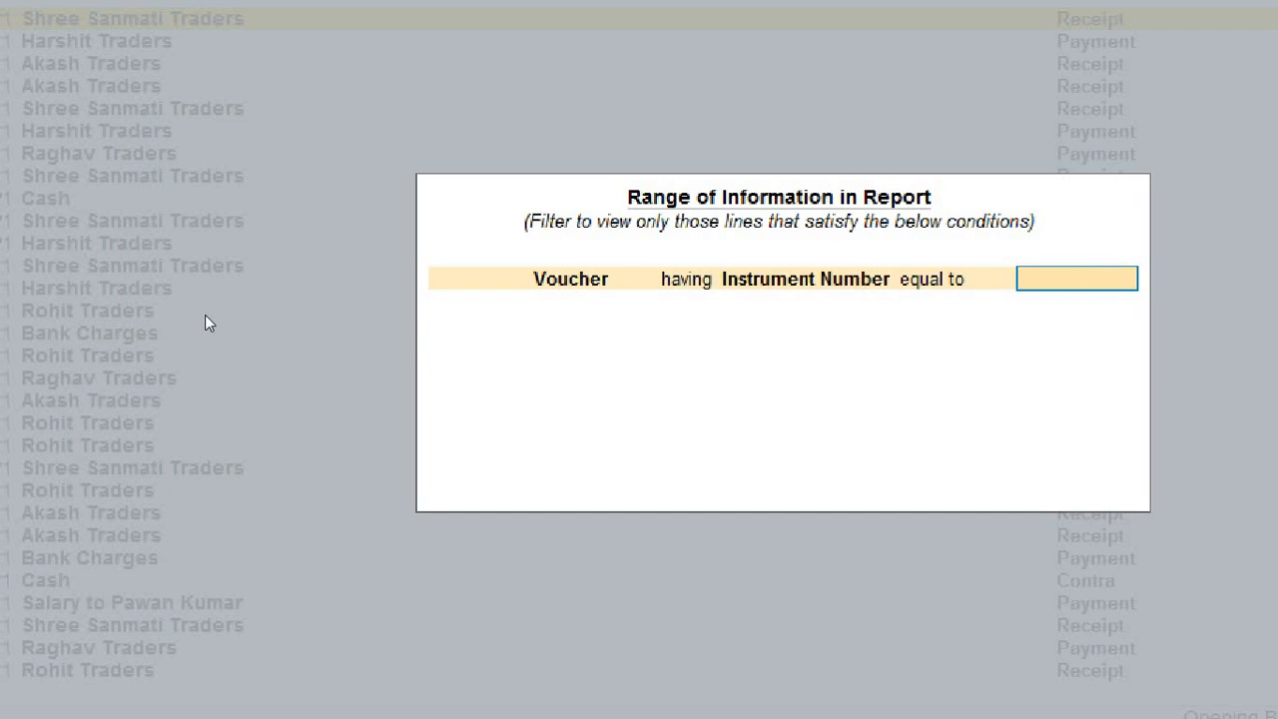
type("245123")
key("Return")
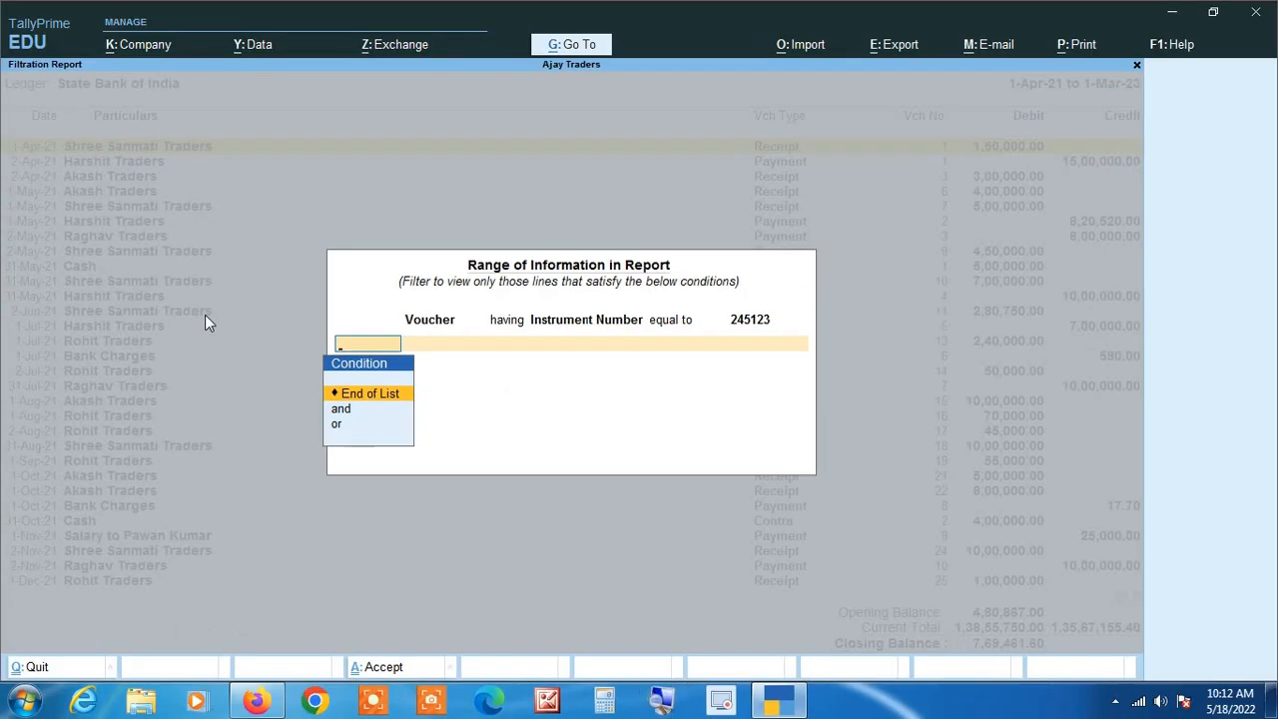
key("Return")
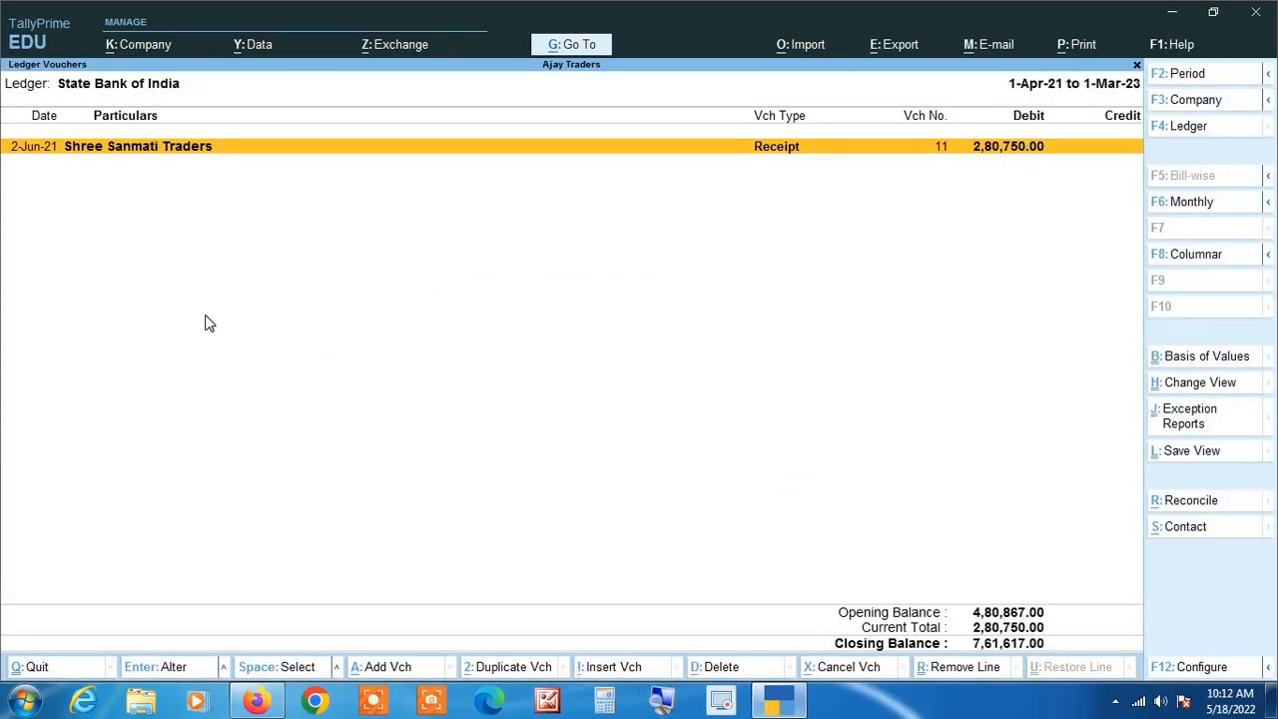
Open the filtered Shree Sanmati Traders receipt, examine the instrument number in its bank allocations, quit without saving and return to the full ledger
key("Return")
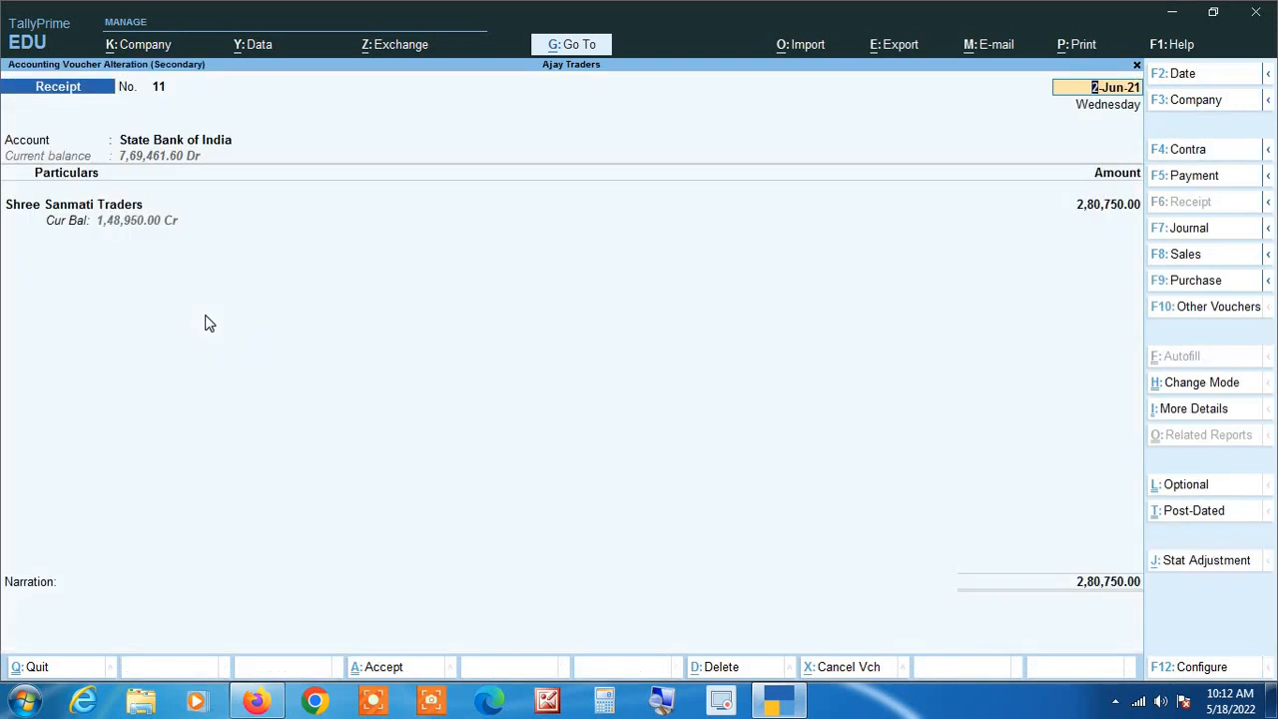
key("Return")
key("Return")
key("Return")
key("Return")
key("Return")
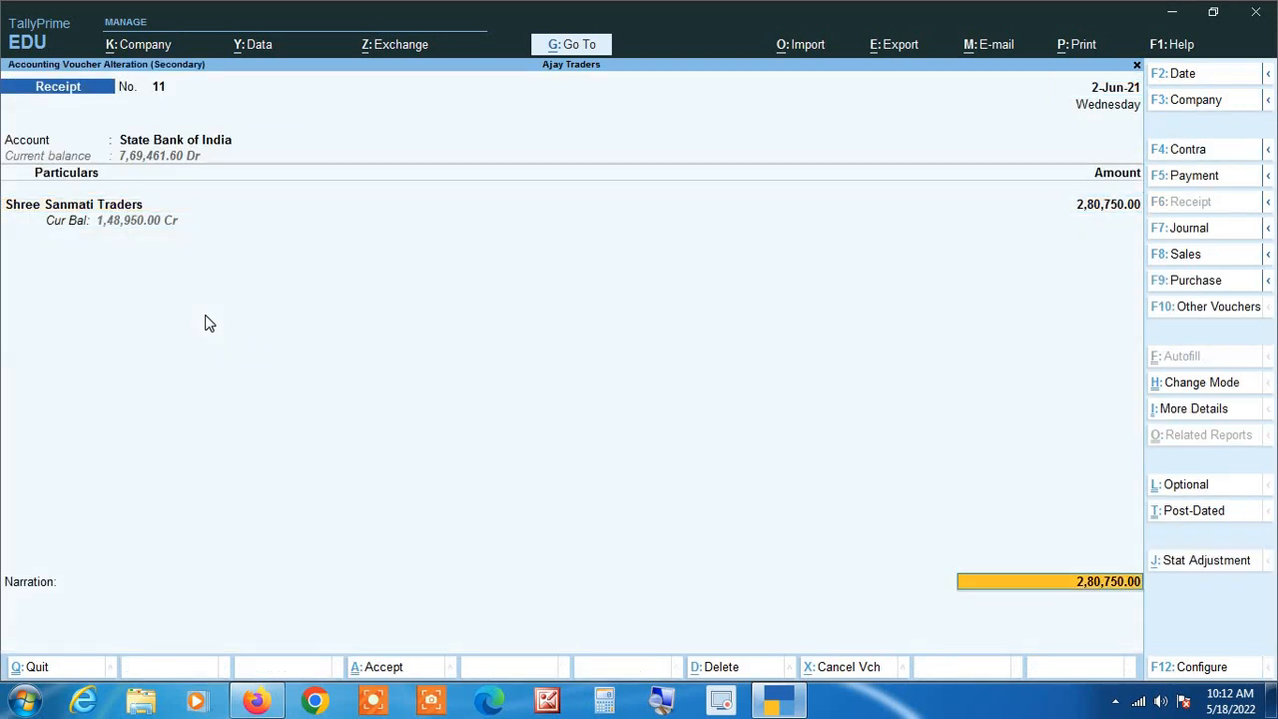
key("Return")
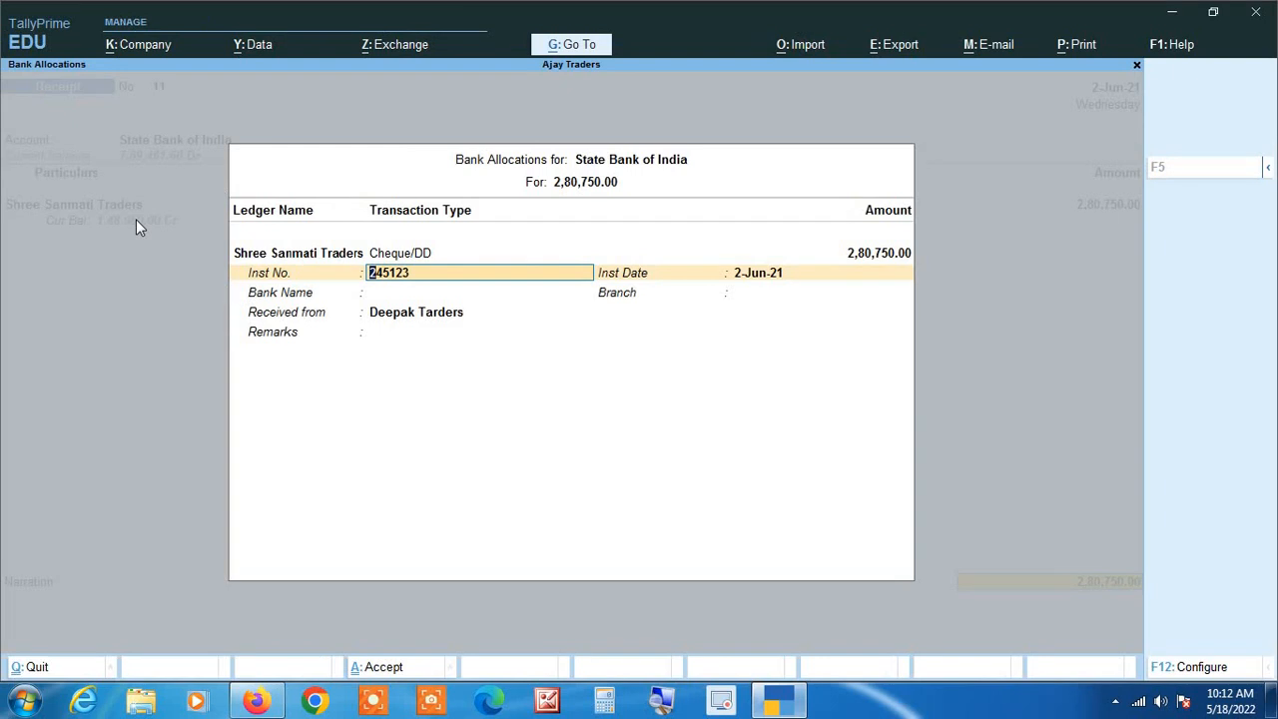
key("Escape")
key("Escape")
key("y")
key("Escape")
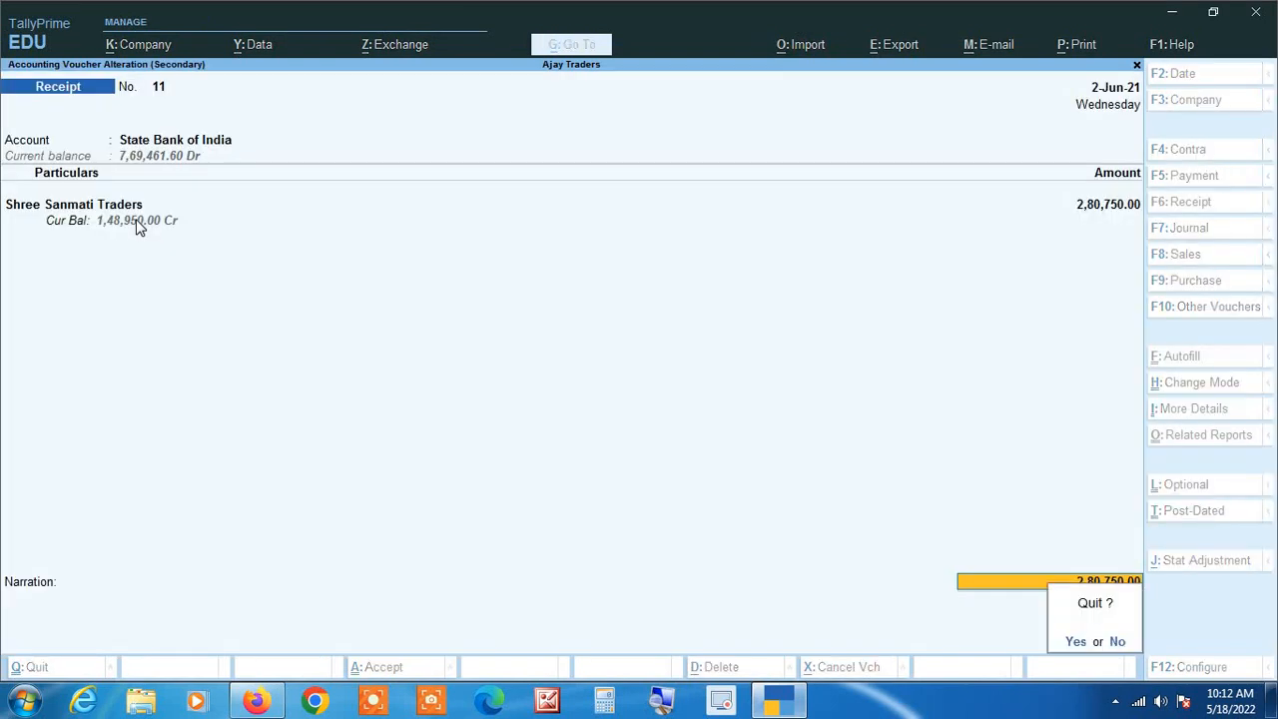
key("y")
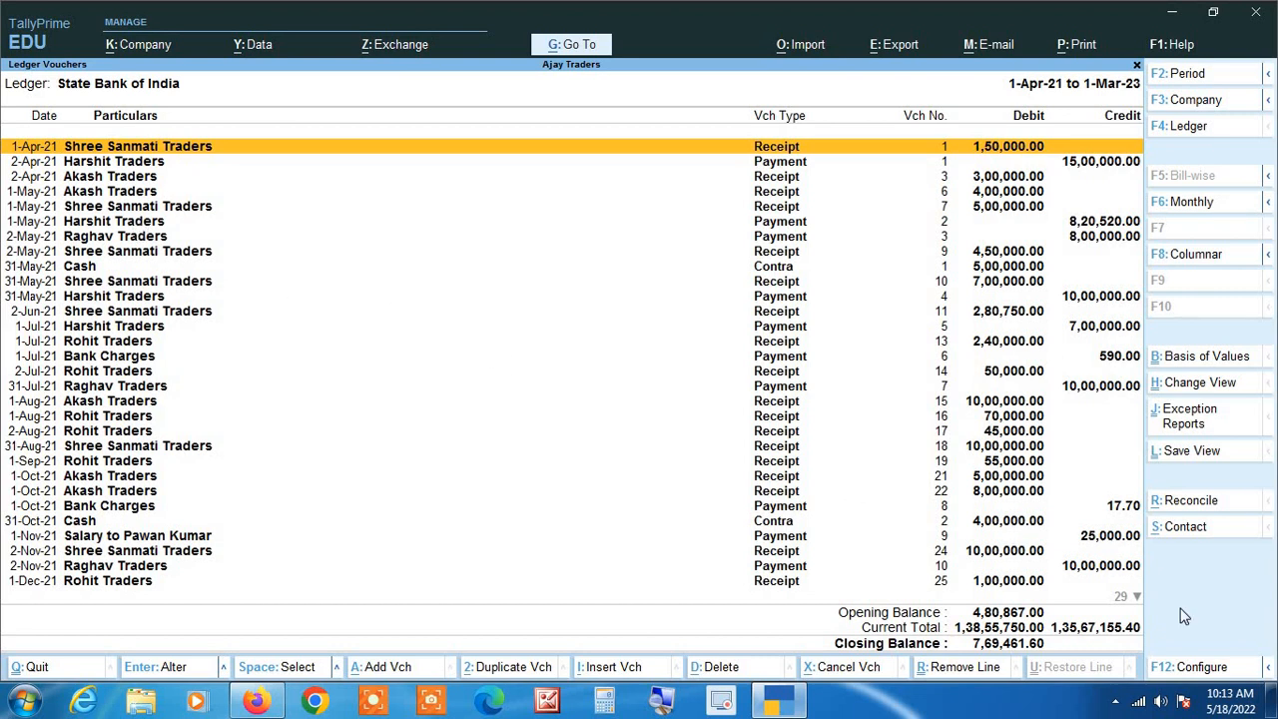
Filter the full ledger report by range to vouchers having Narration equal to "sms charge"
left_click(1266, 667)
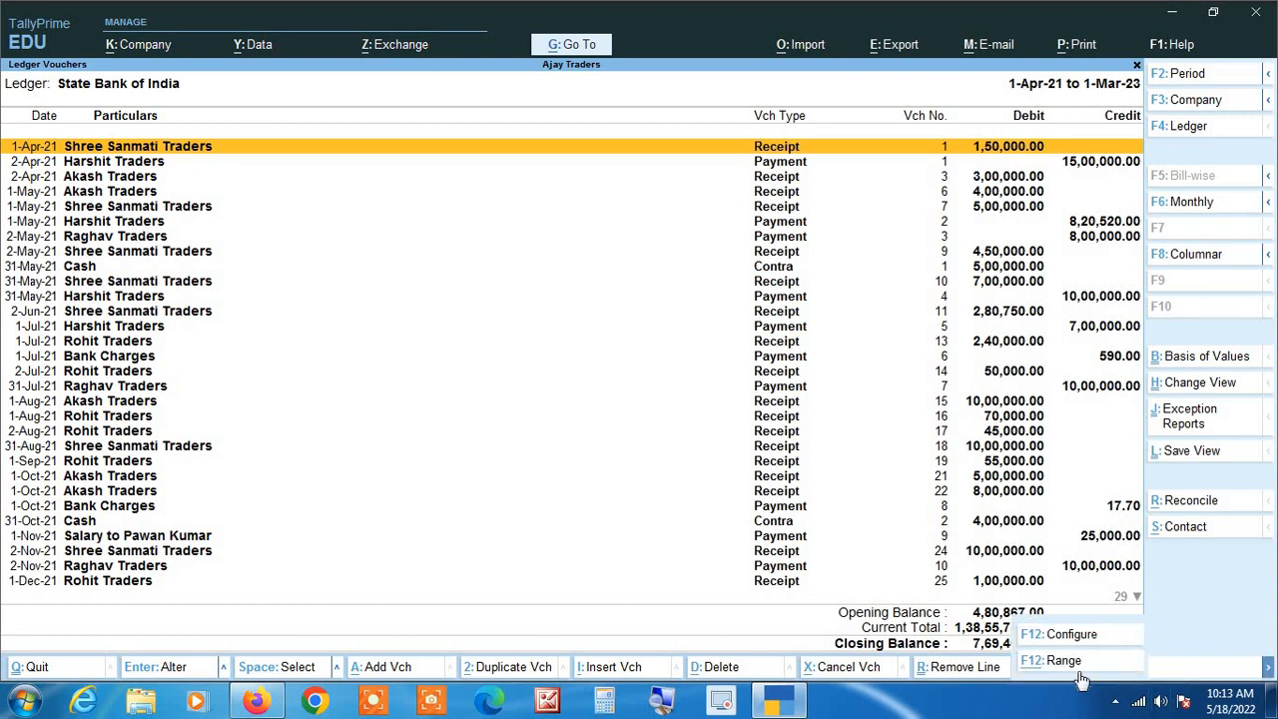
left_click(1064, 660)
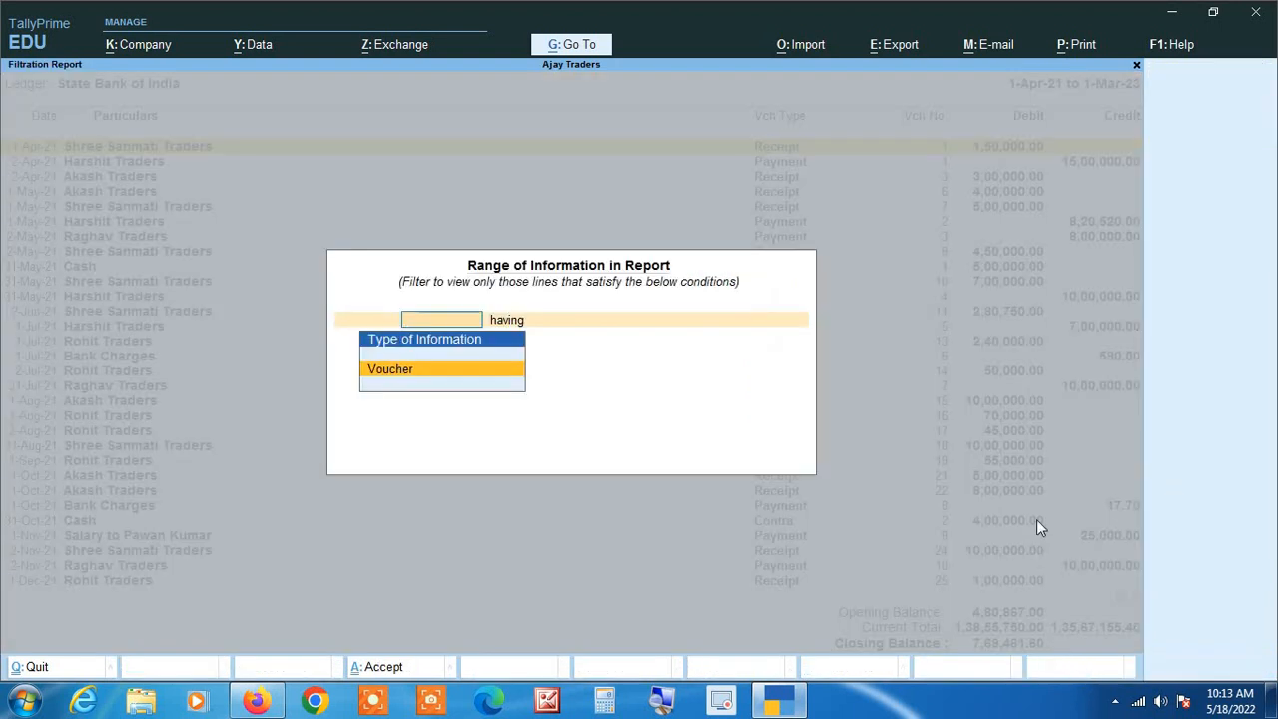
key("Return")
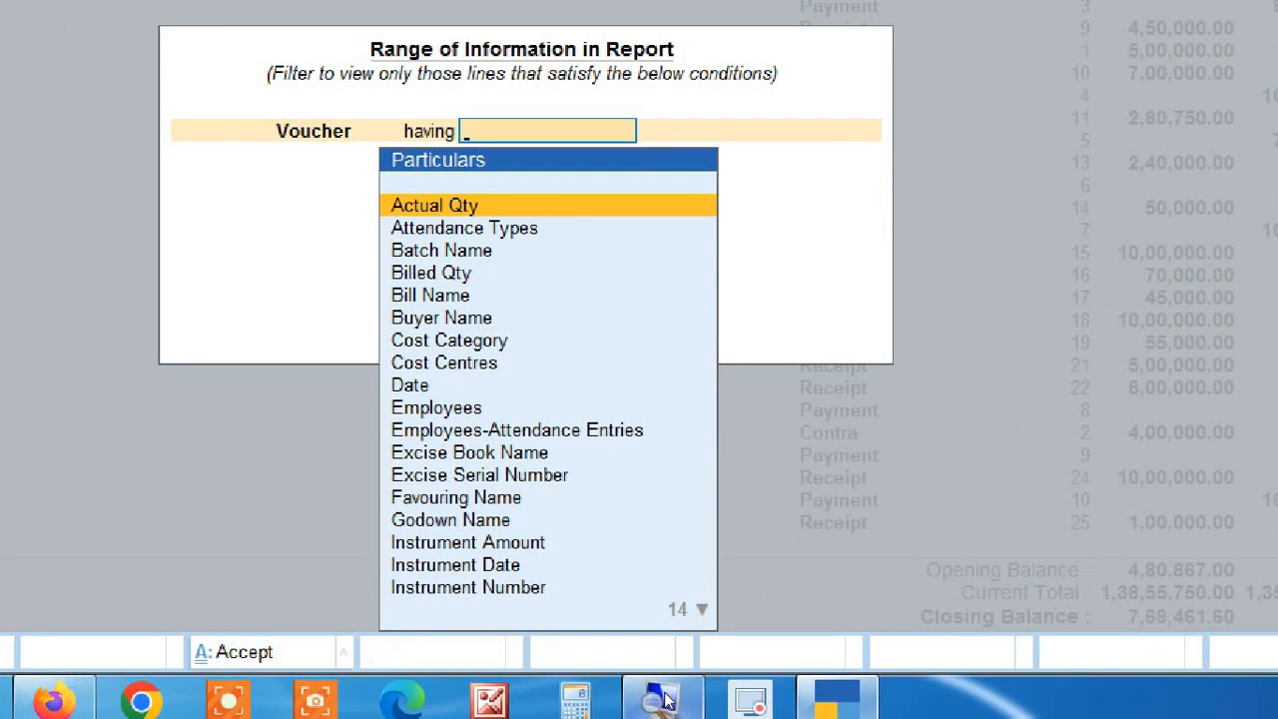
type("na")
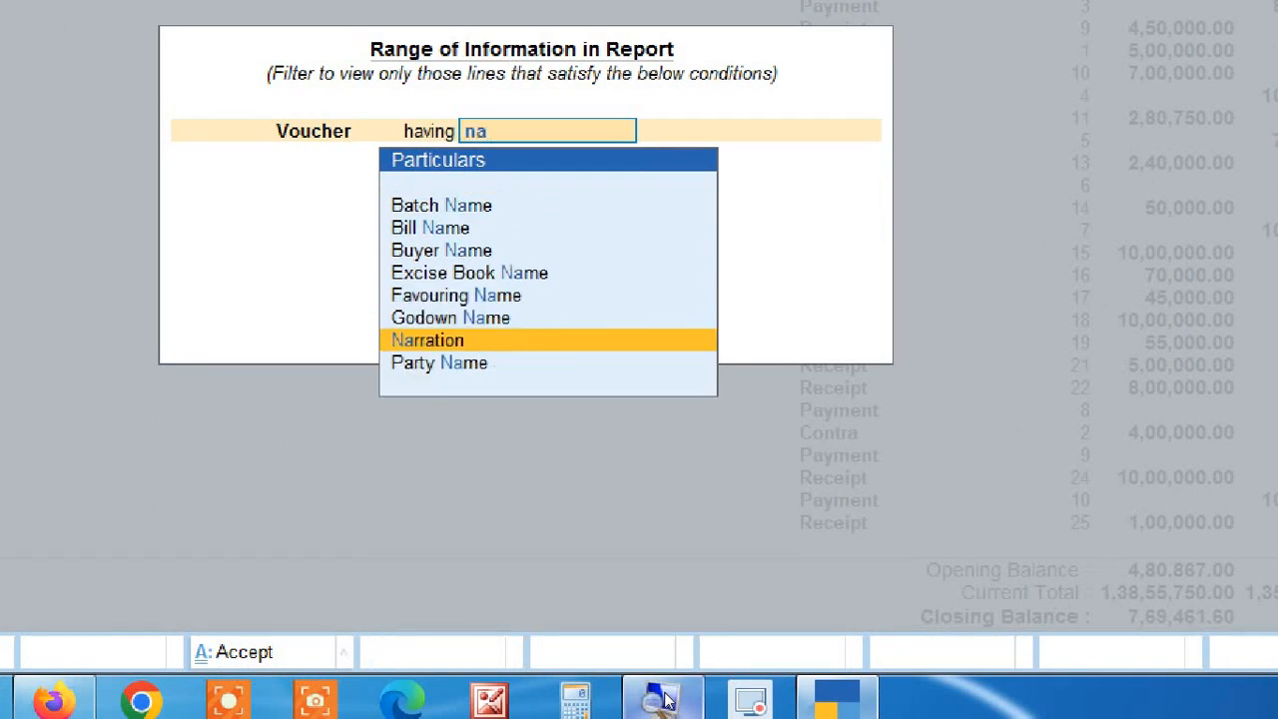
key("Return")
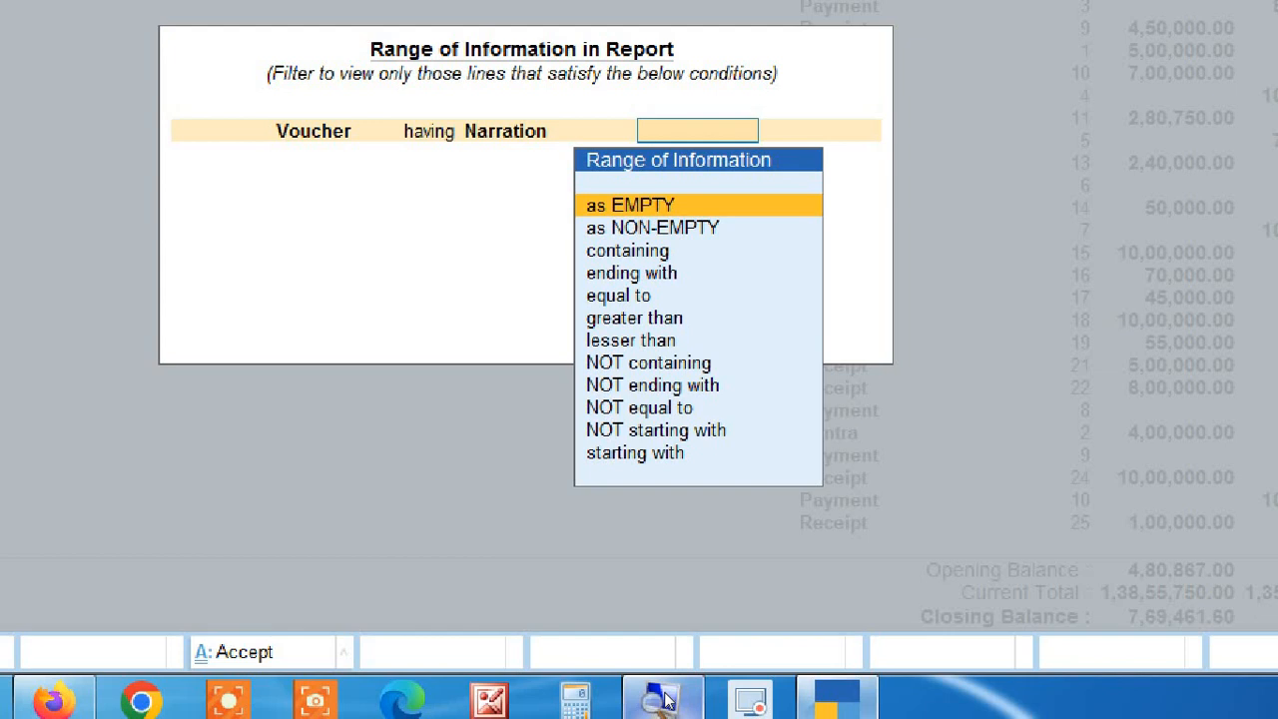
key("Down")
key("Down")
key("Down")
key("Down")
key("Down")
key("Down")
key("Down")
key("Down")
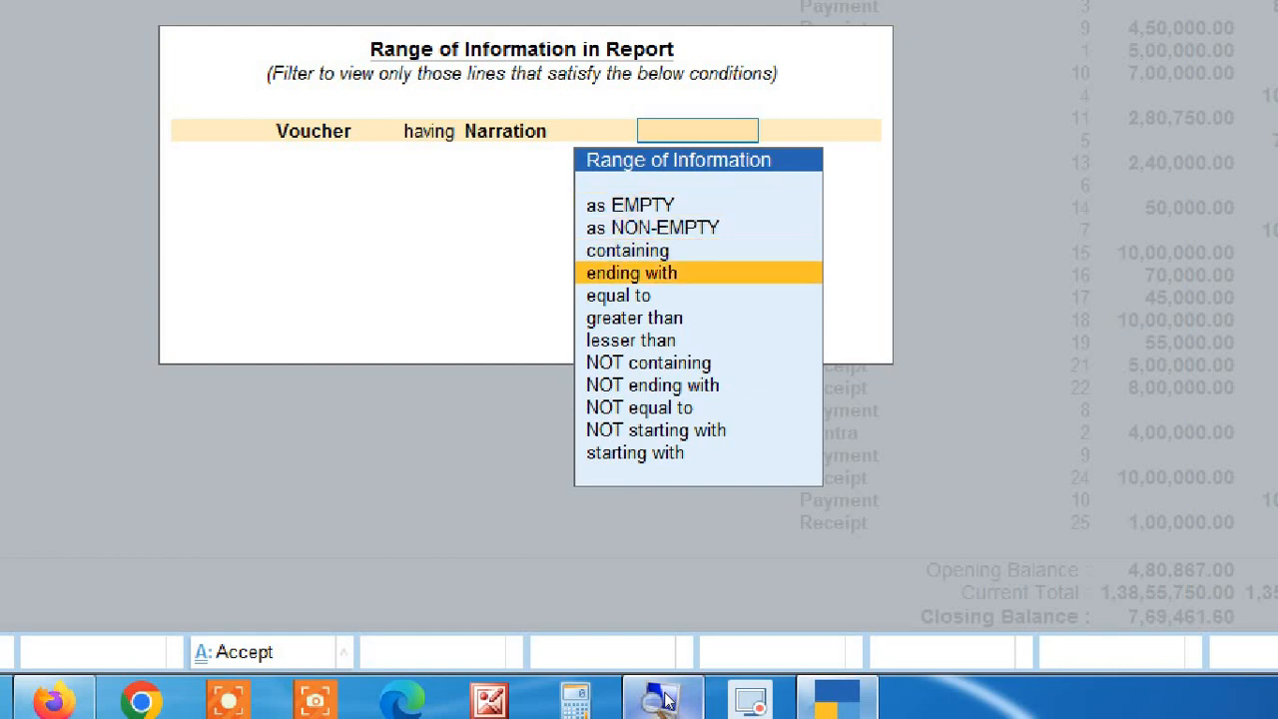
key("Down")
key("Down")
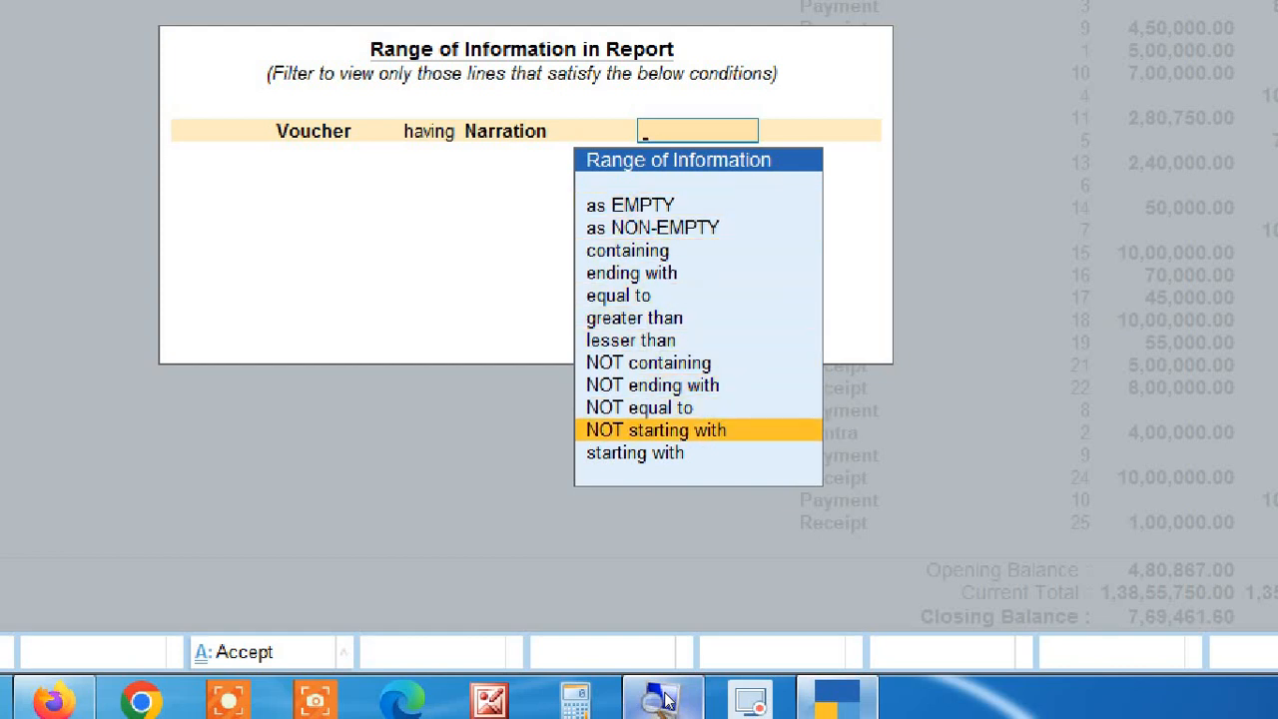
key("Up")
key("Up")
key("Up")
key("Up")
key("Up")
key("Up")
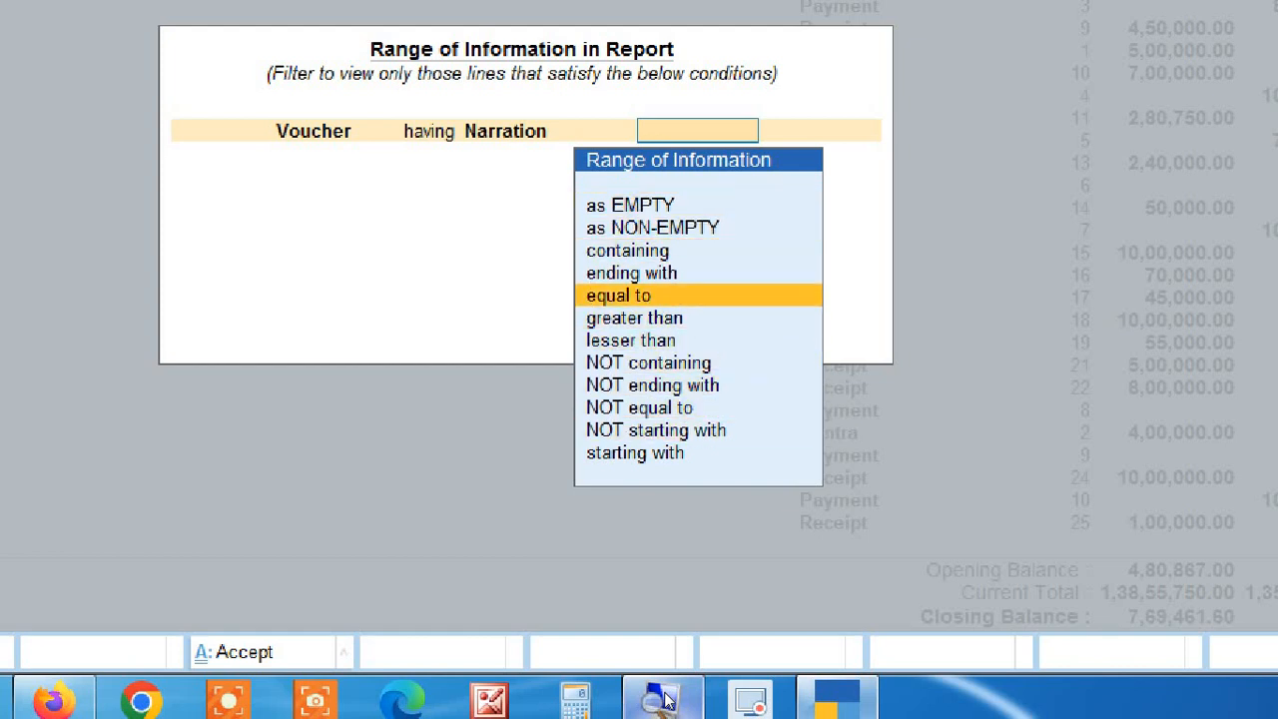
key("Return")
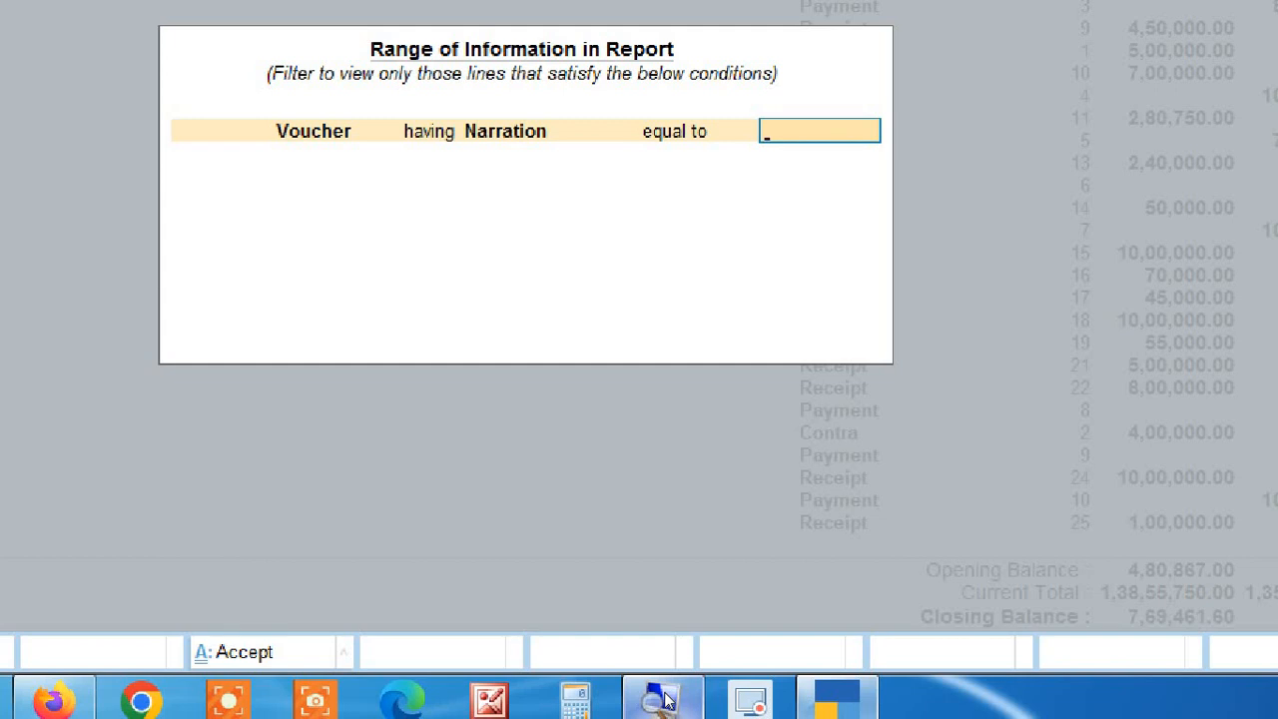
type("sms charge")
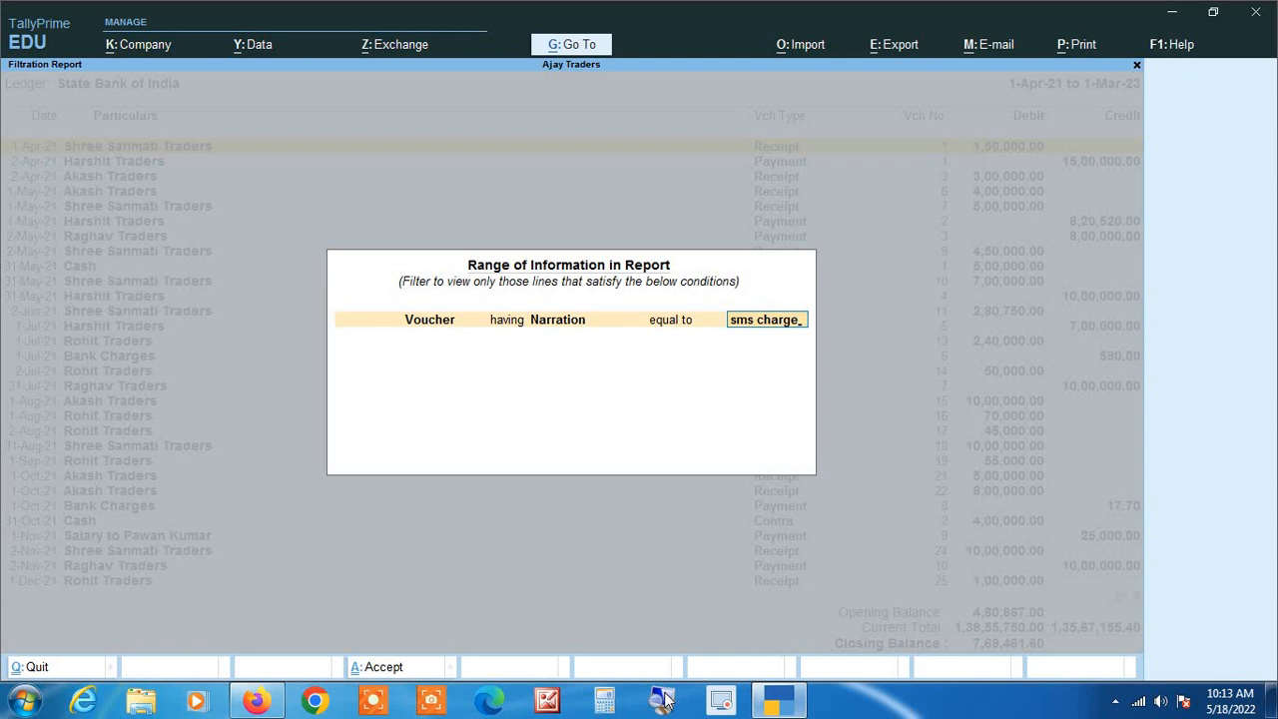
key("Return")
key("Return")
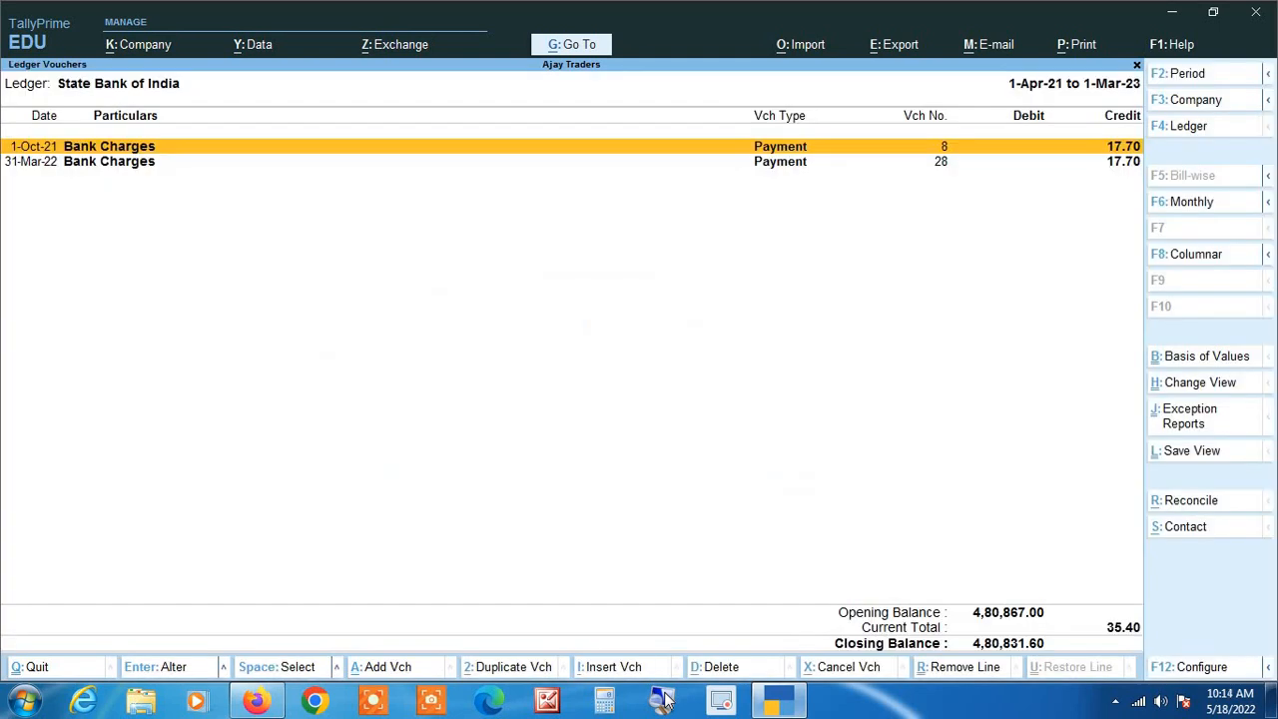
Look over the filtered Bank Charges payments and set Show Narrations to Yes in the report configuration
key("Down")
key("Up")
key("Down")
key("Up")
key("Down")
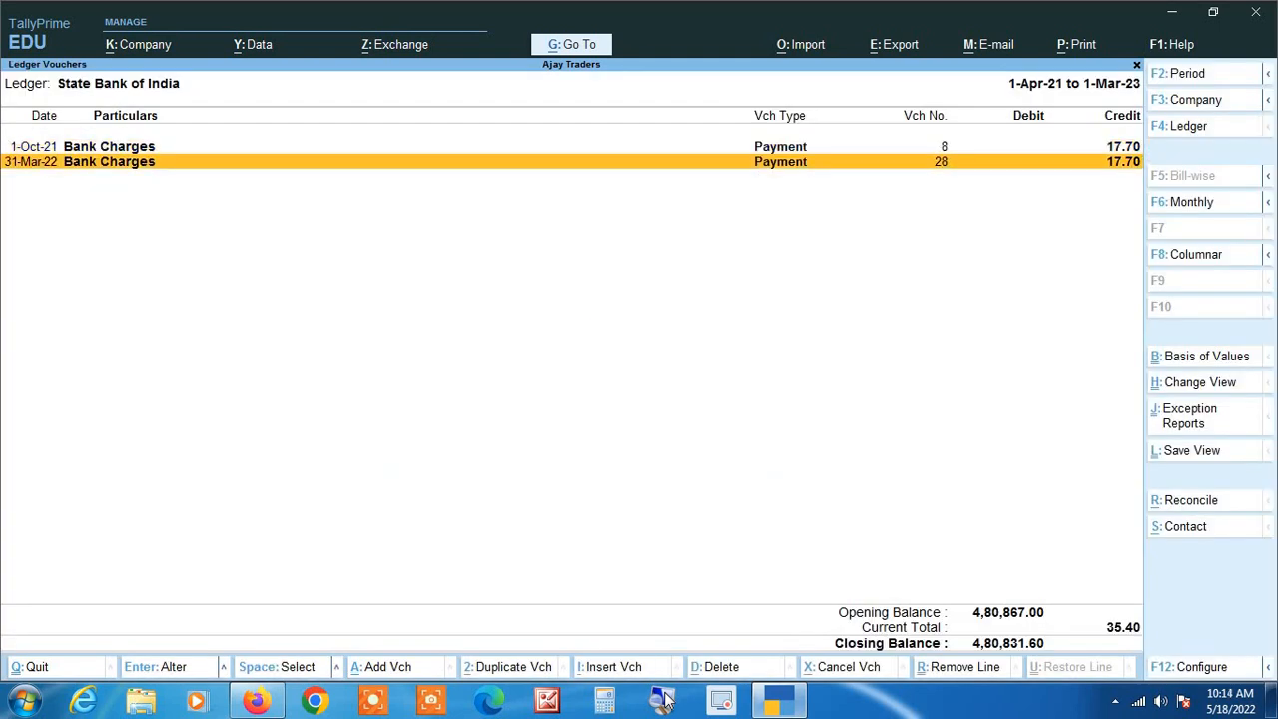
key("Up")
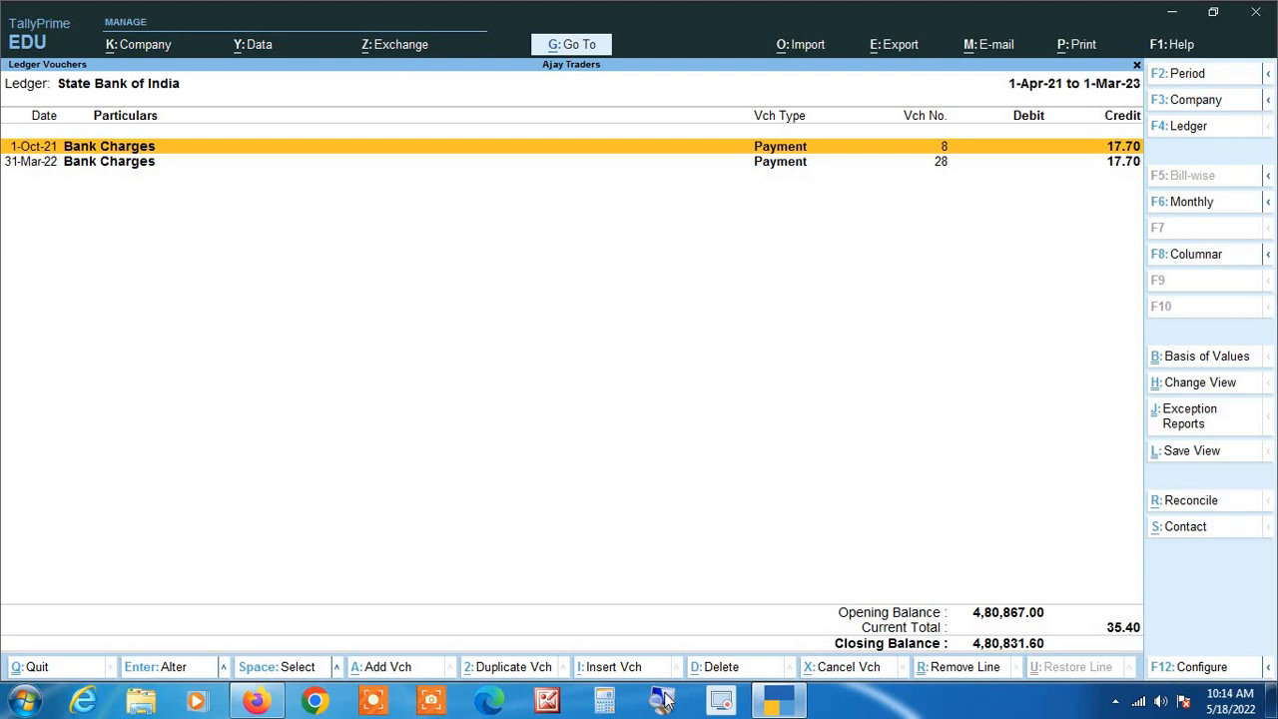
key("F12")
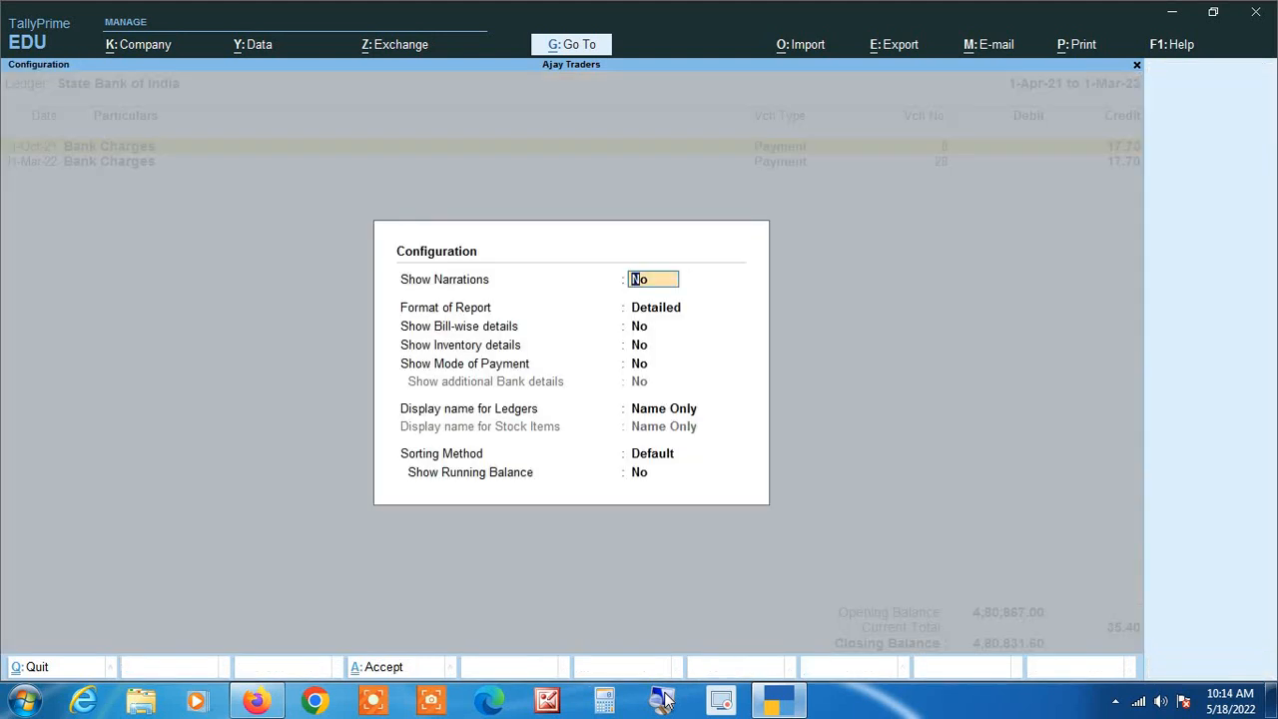
type("y")
key("Return")
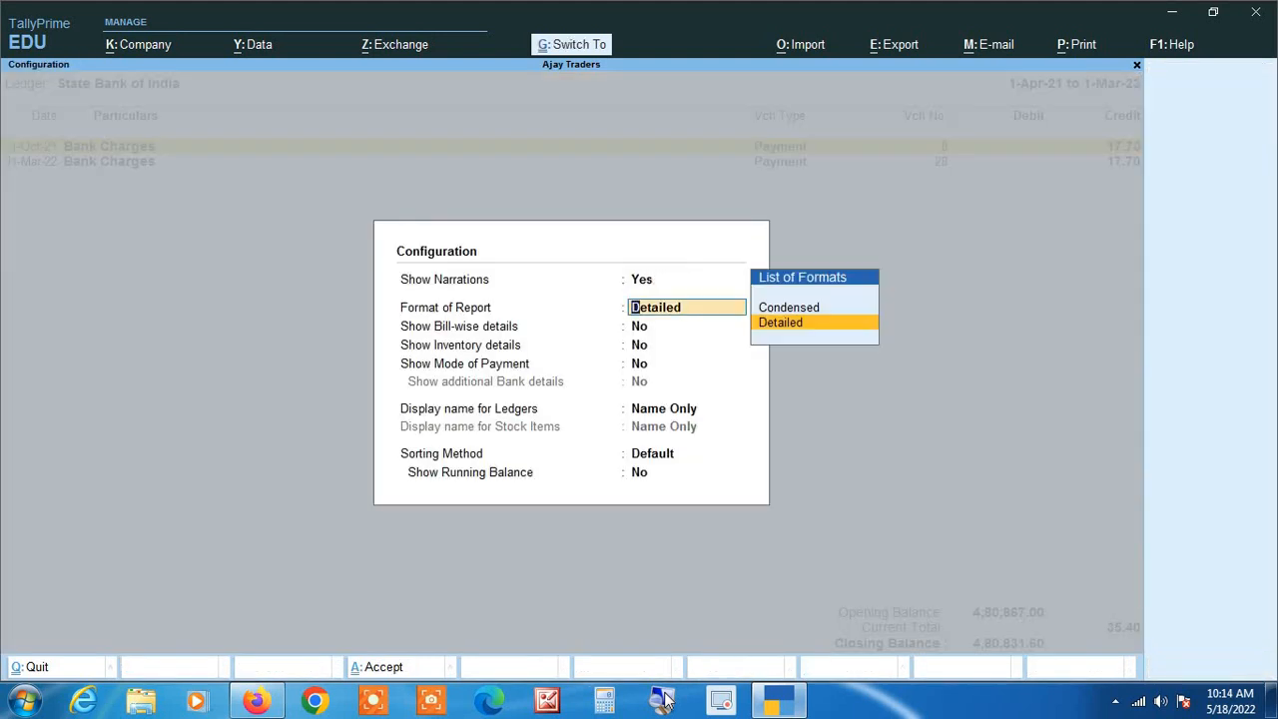
key("ctrl+a")
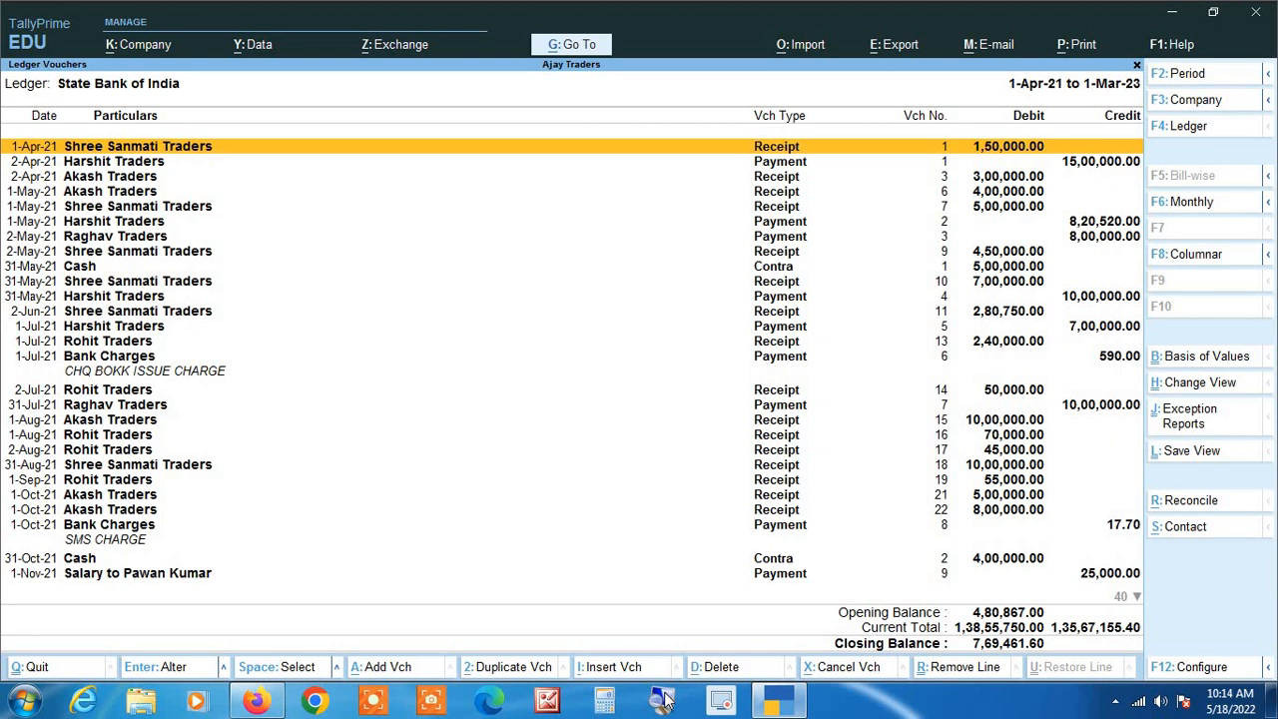
Filter the full ledger report by range to vouchers having Narration starting with "sms"
left_click(1268, 665)
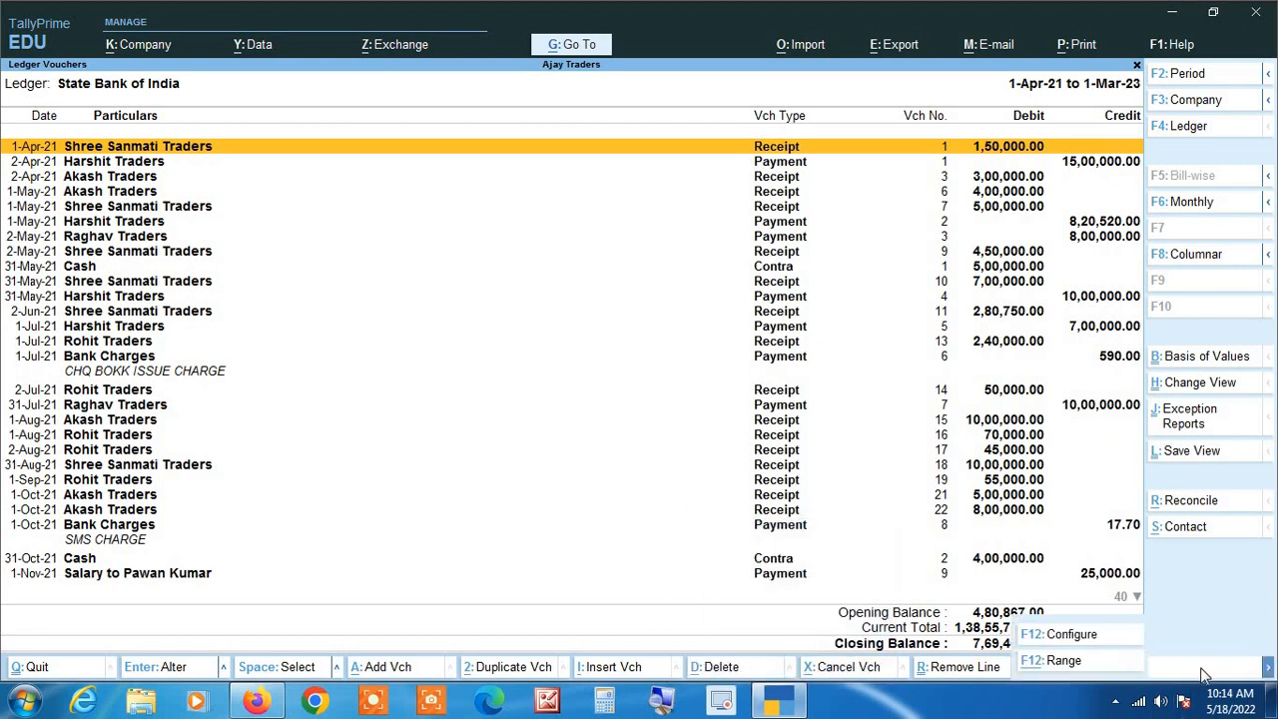
left_click(1063, 661)
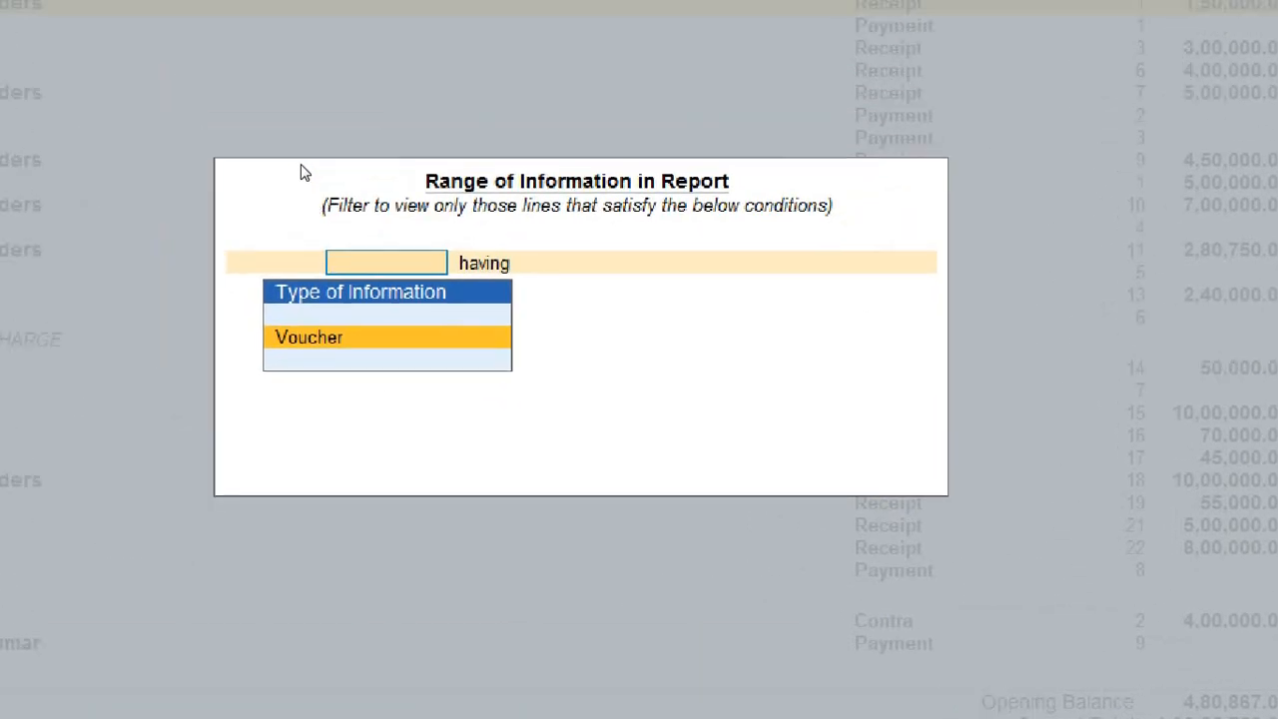
key("Return")
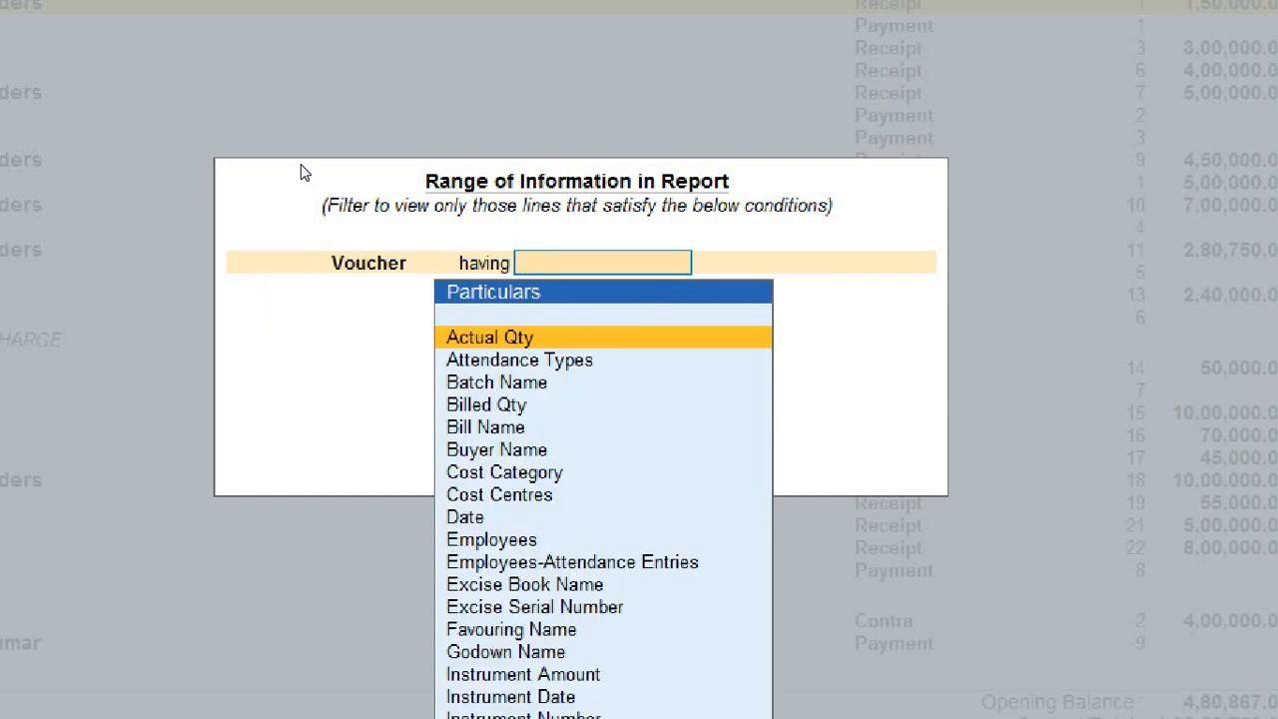
type("nar")
key("Return")
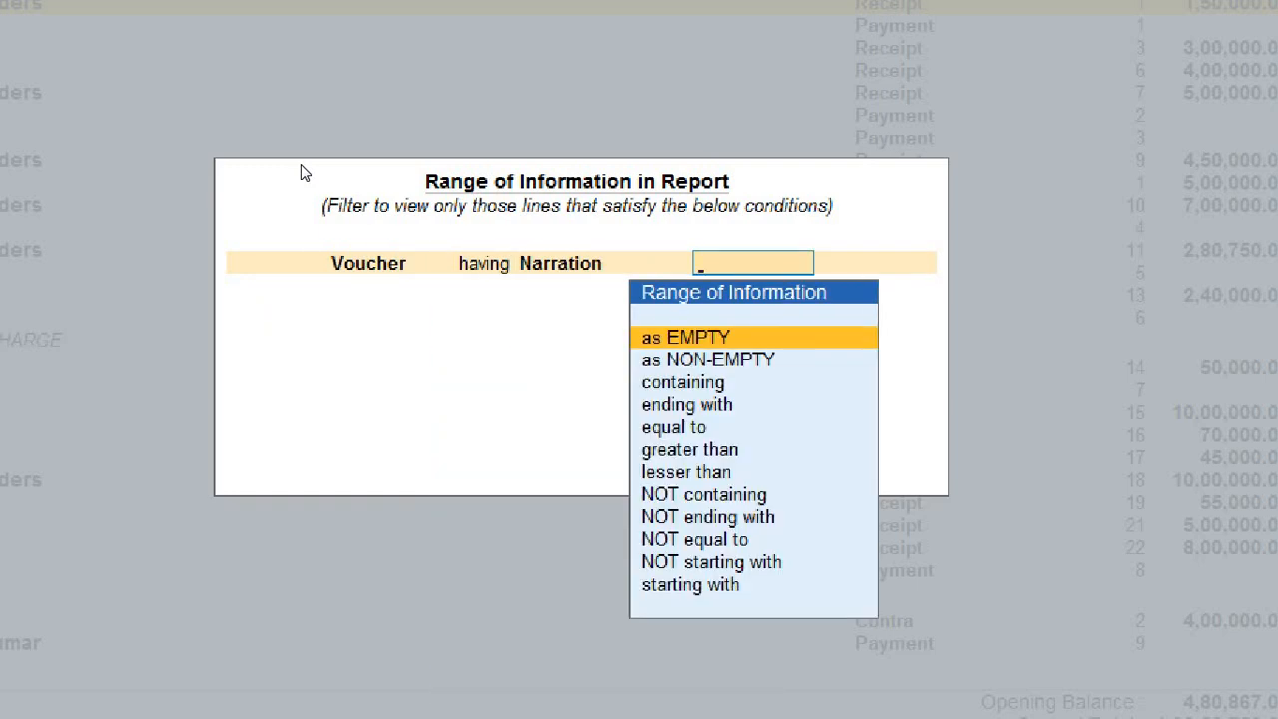
key("Down")
key("Down")
key("Down")
key("Down")
key("Down")
key("Down")
key("Down")
key("Down")
key("Down")
key("Down")
key("Down")
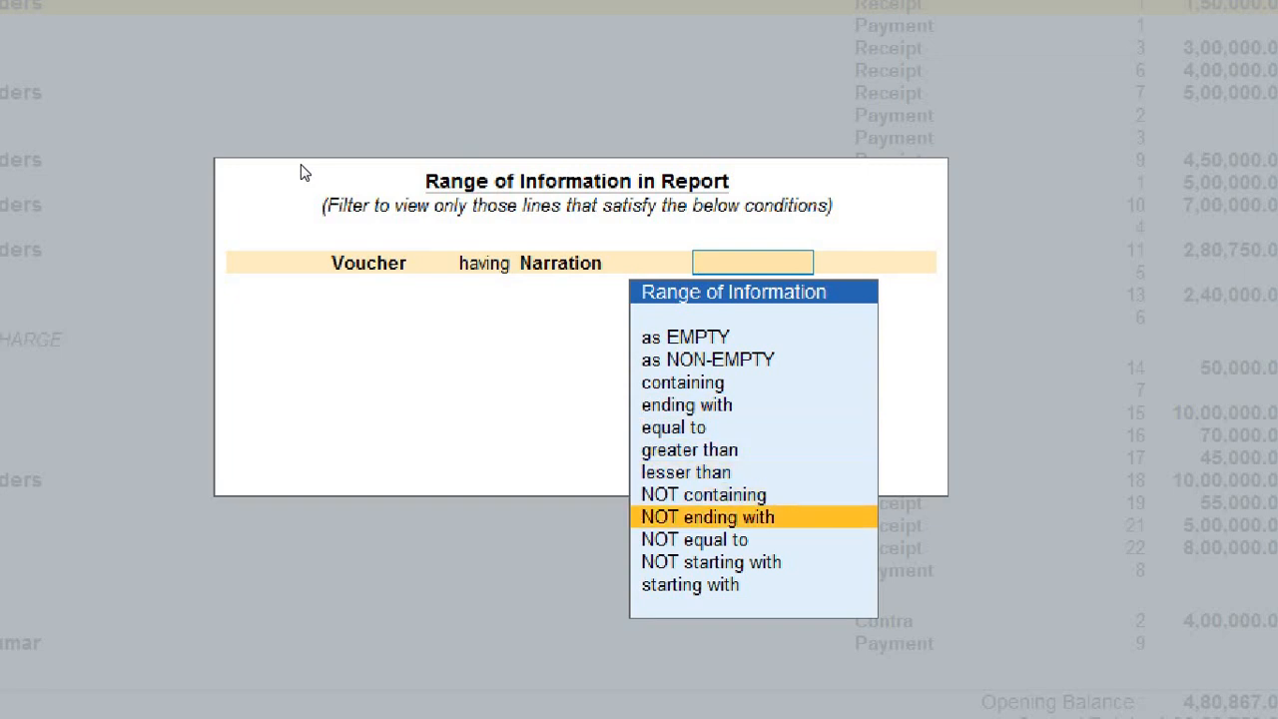
key("Return")
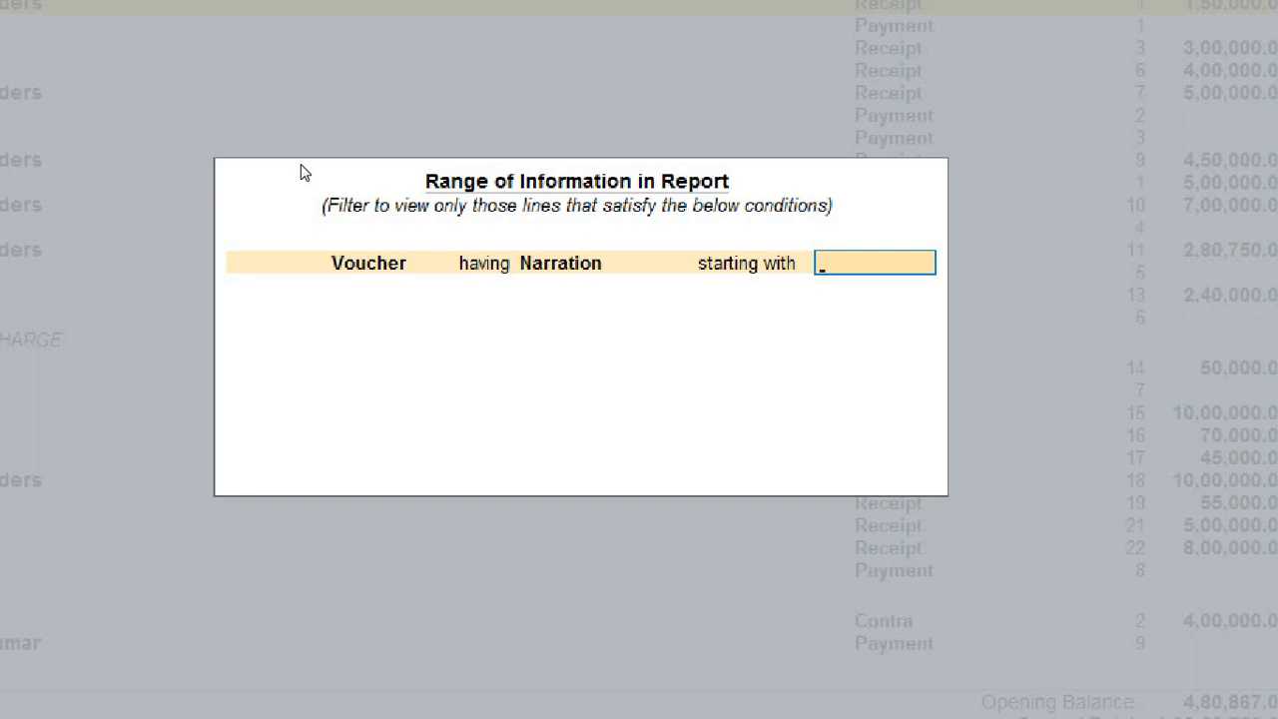
type("sms")
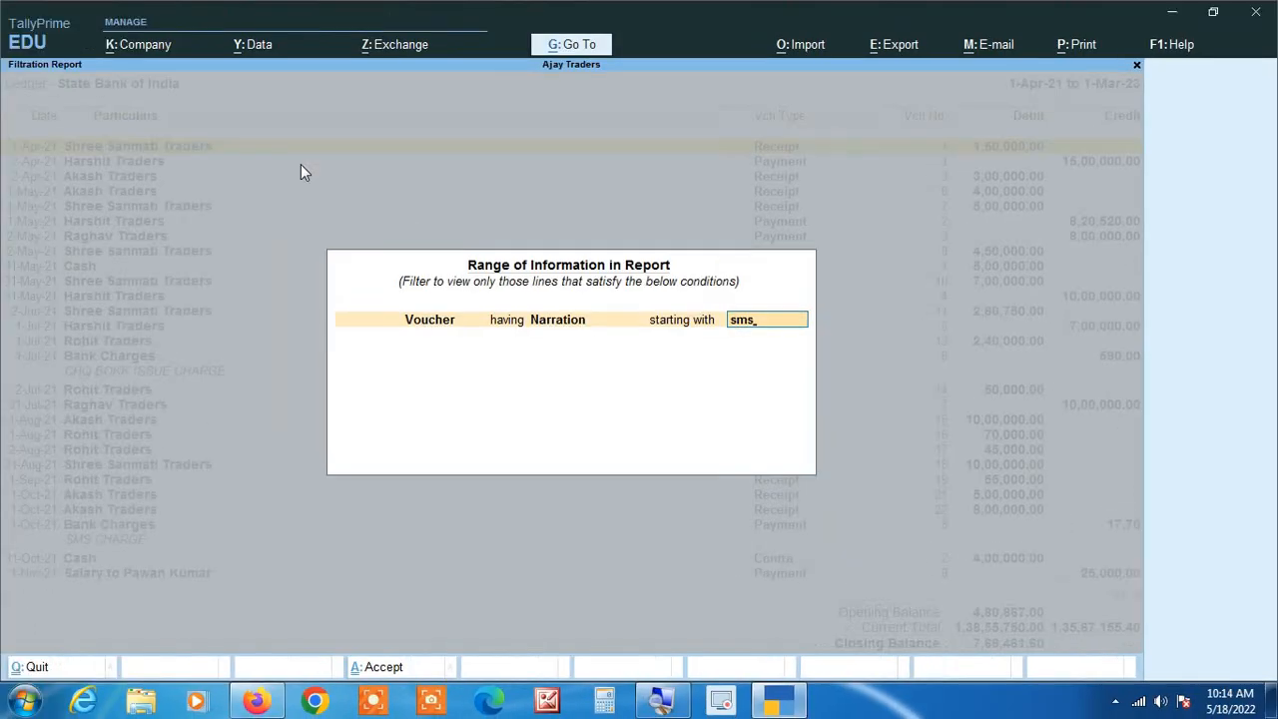
key("Return")
key("Return")
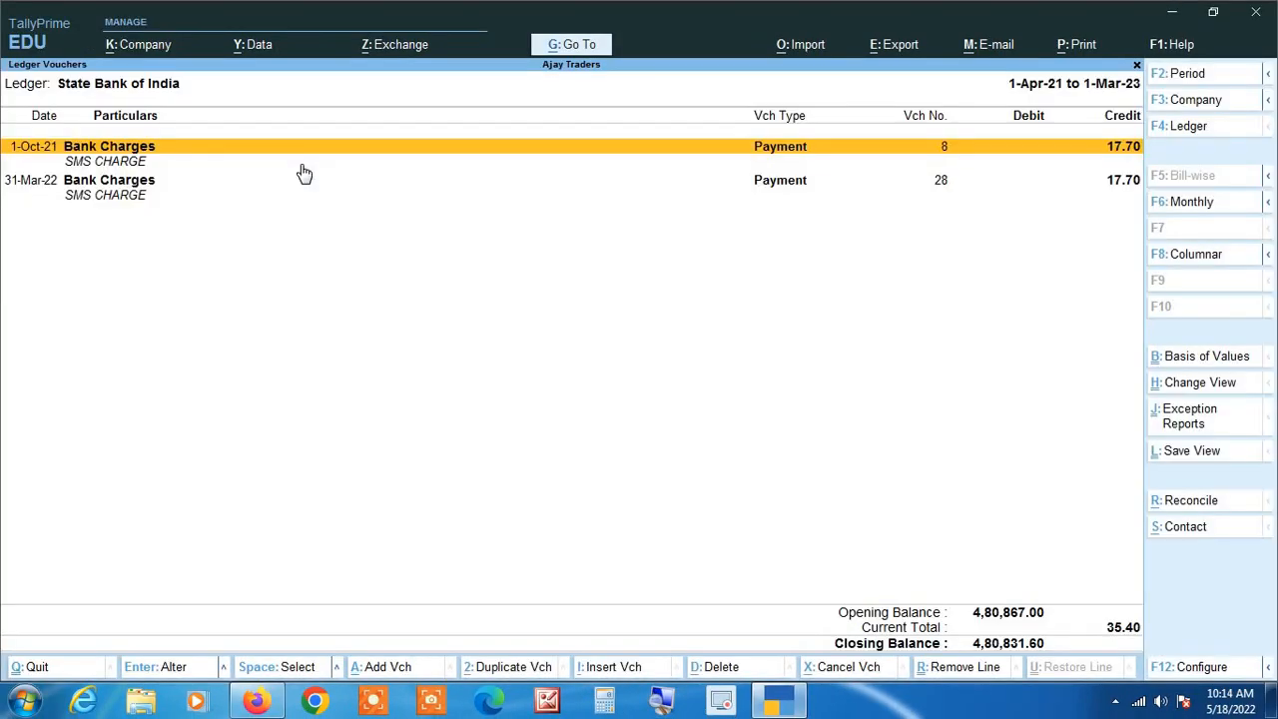
Set Show Narrations to No in the report configuration and remove the range filter to return to the full ledger
key("F12")
type("n")
key("Return")
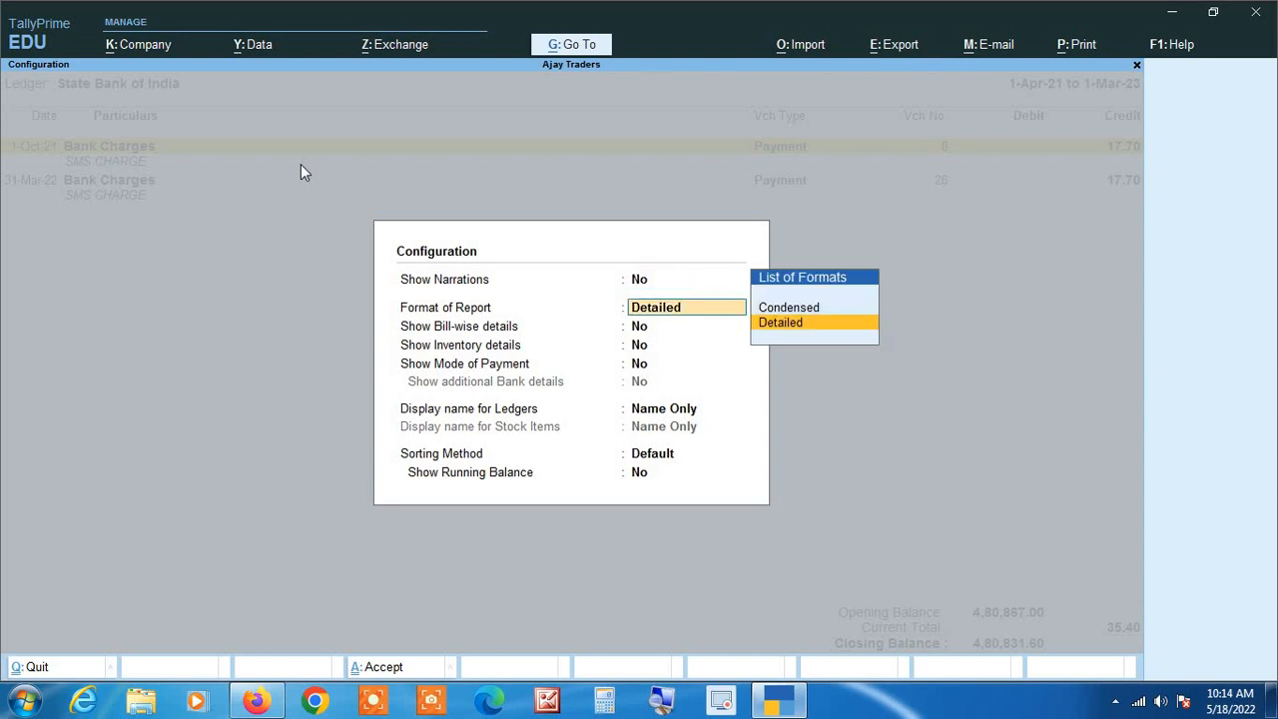
key("ctrl+a")
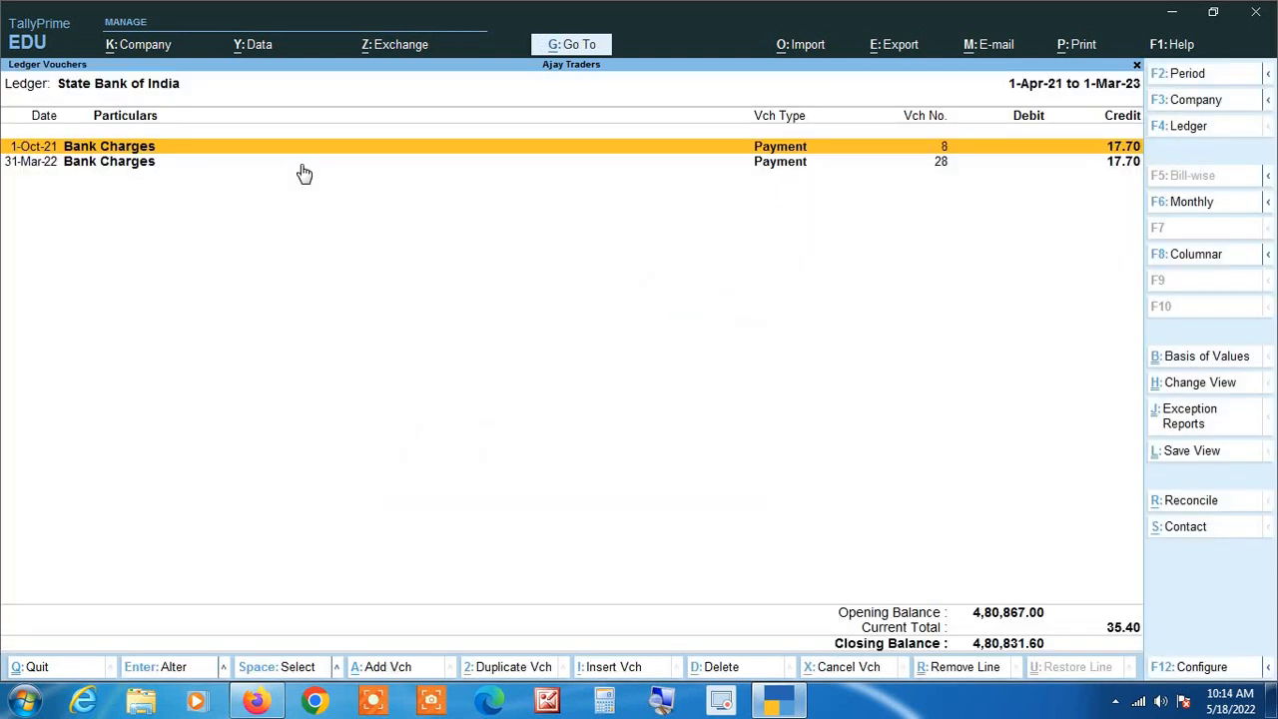
key("Escape")
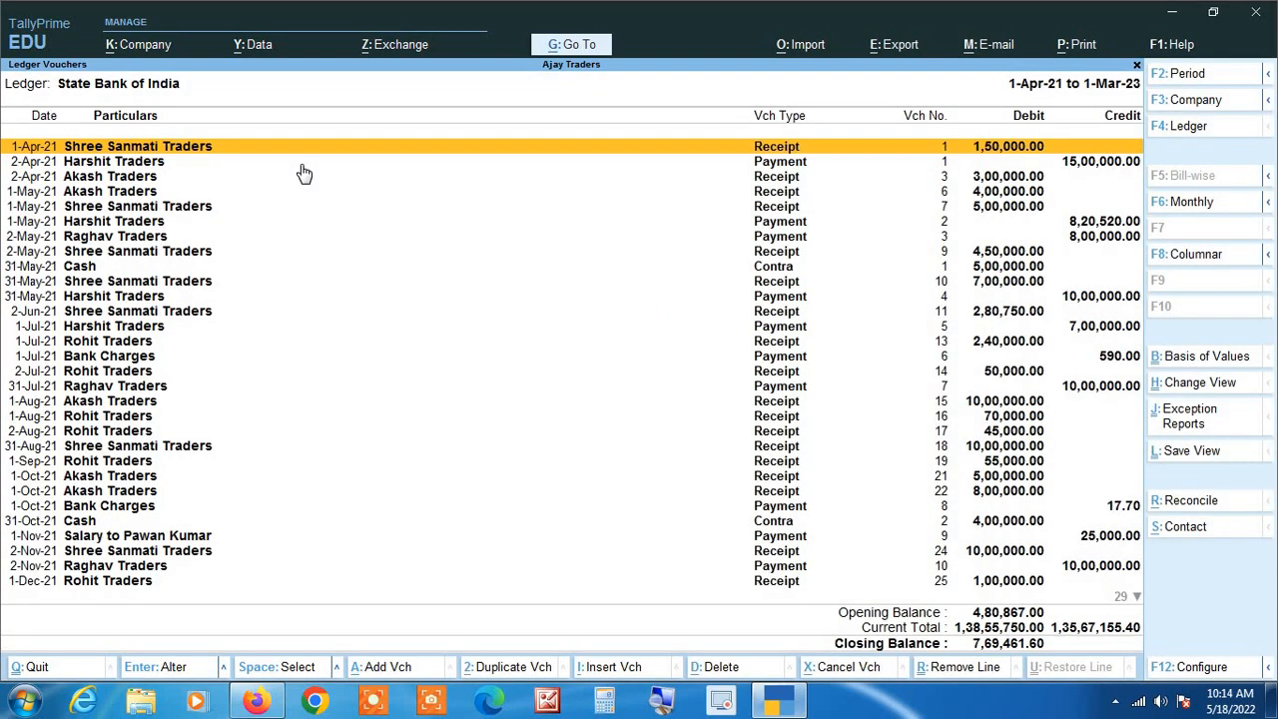
Filter the full ledger report by range to vouchers having Narration ending with "charge"
left_click(1268, 667)
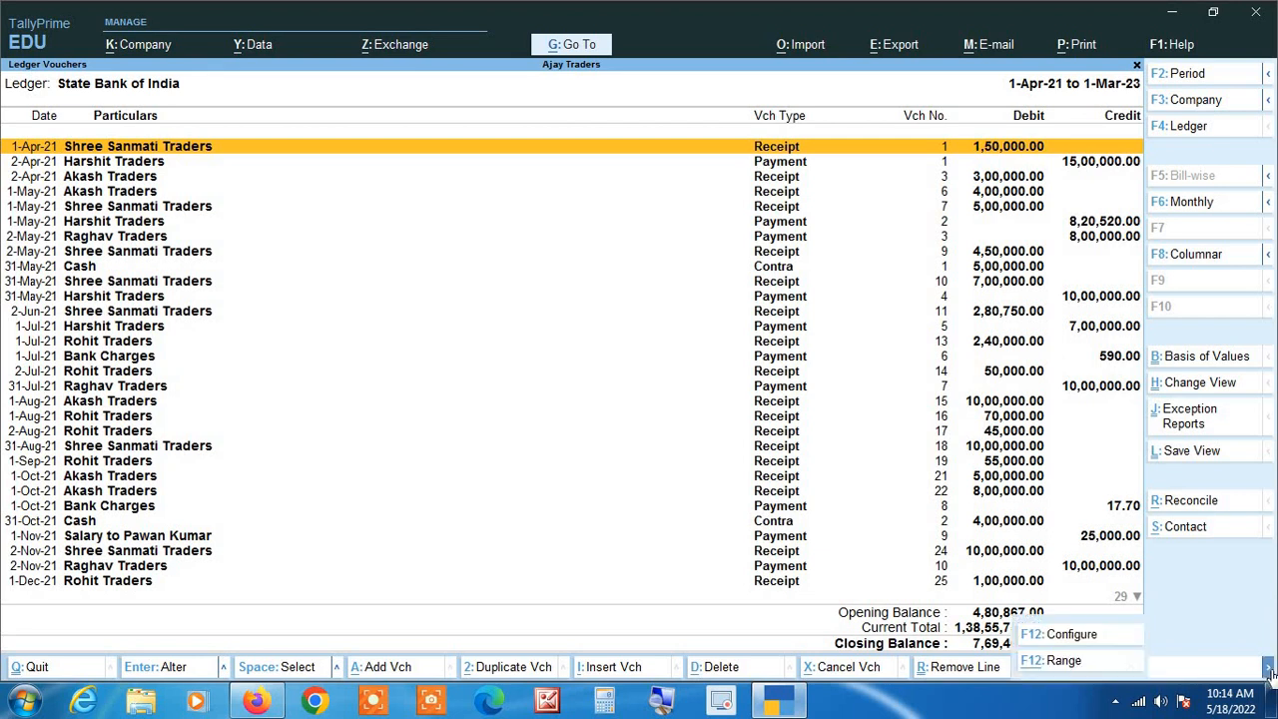
left_click(1072, 662)
key("Return")
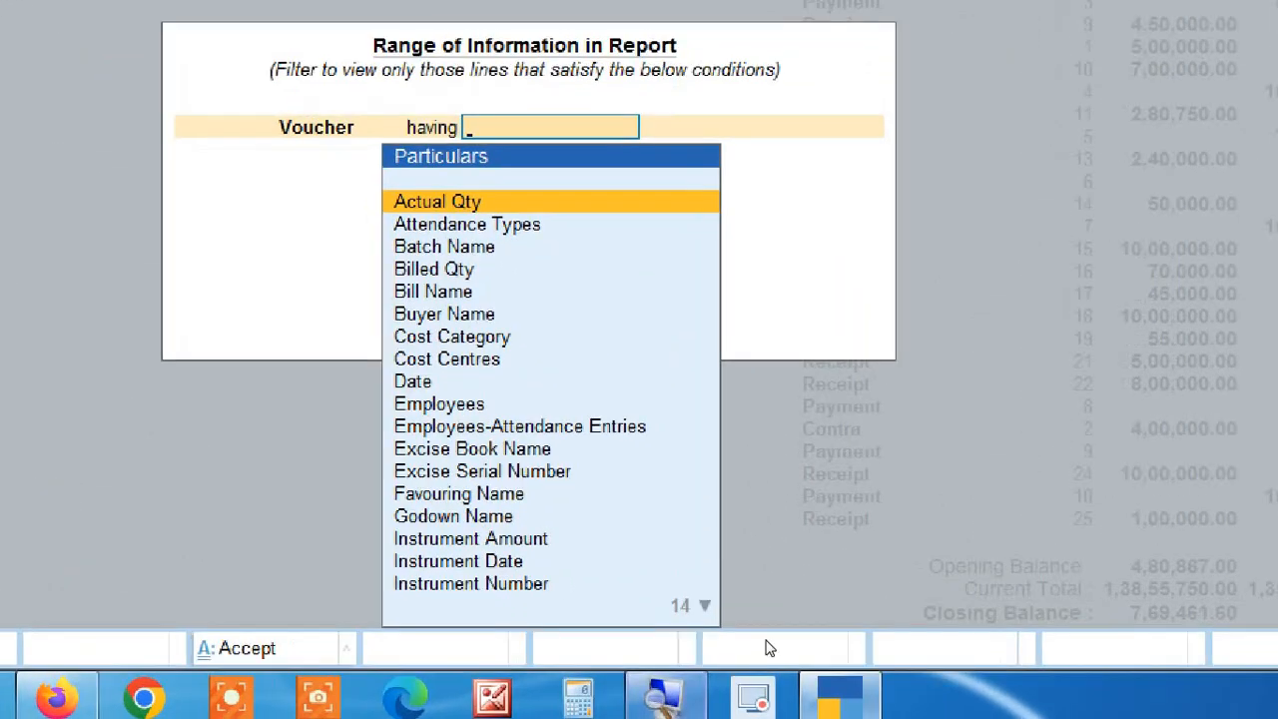
type("na")
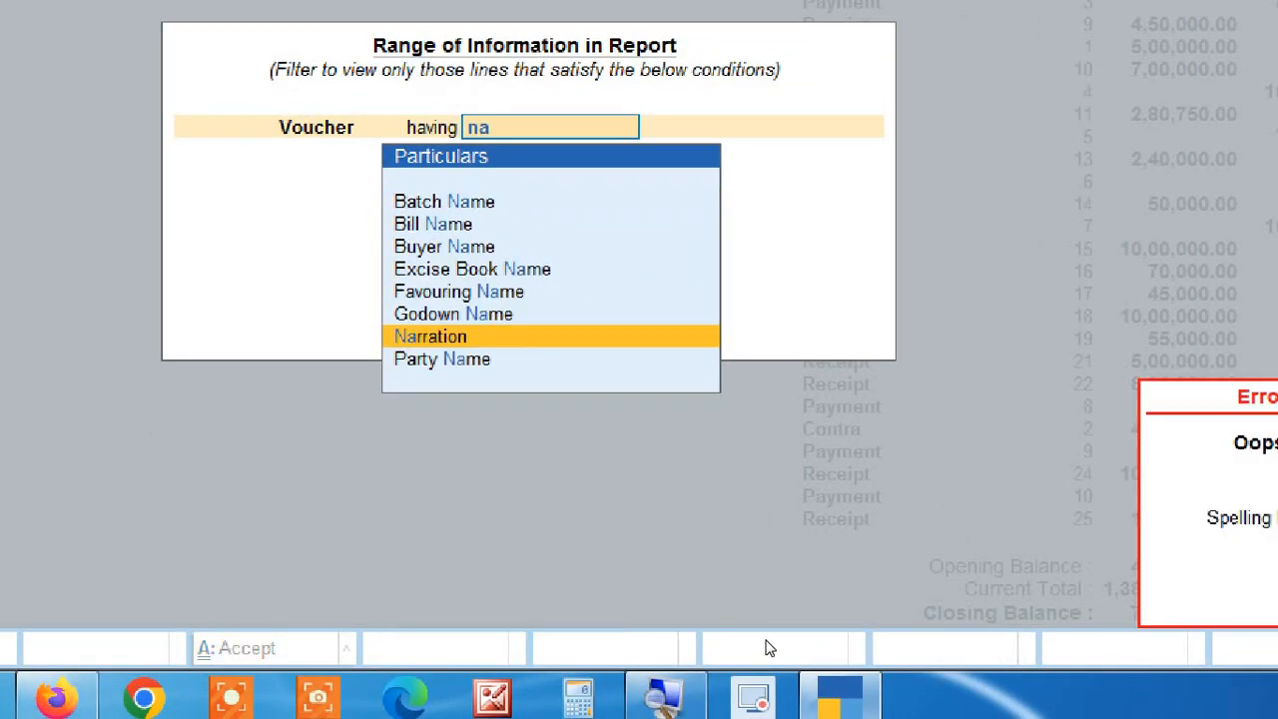
key("Return")
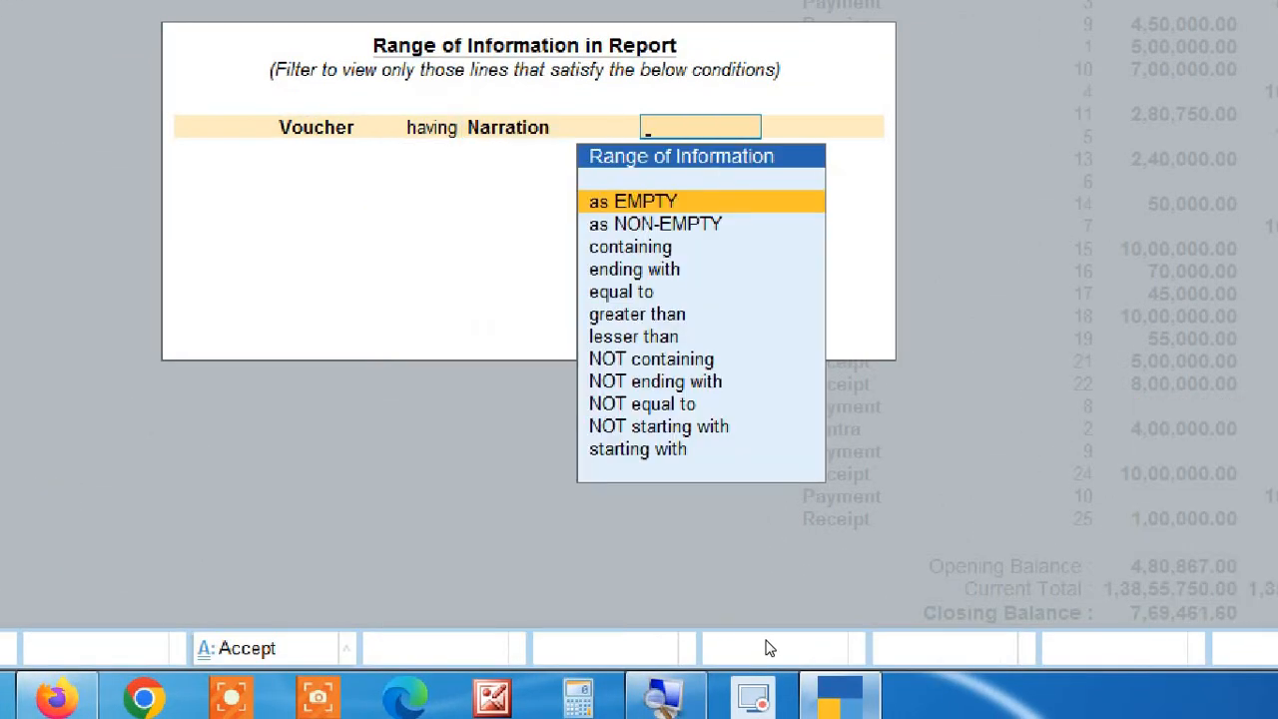
key("Down")
key("Down")
key("Down")
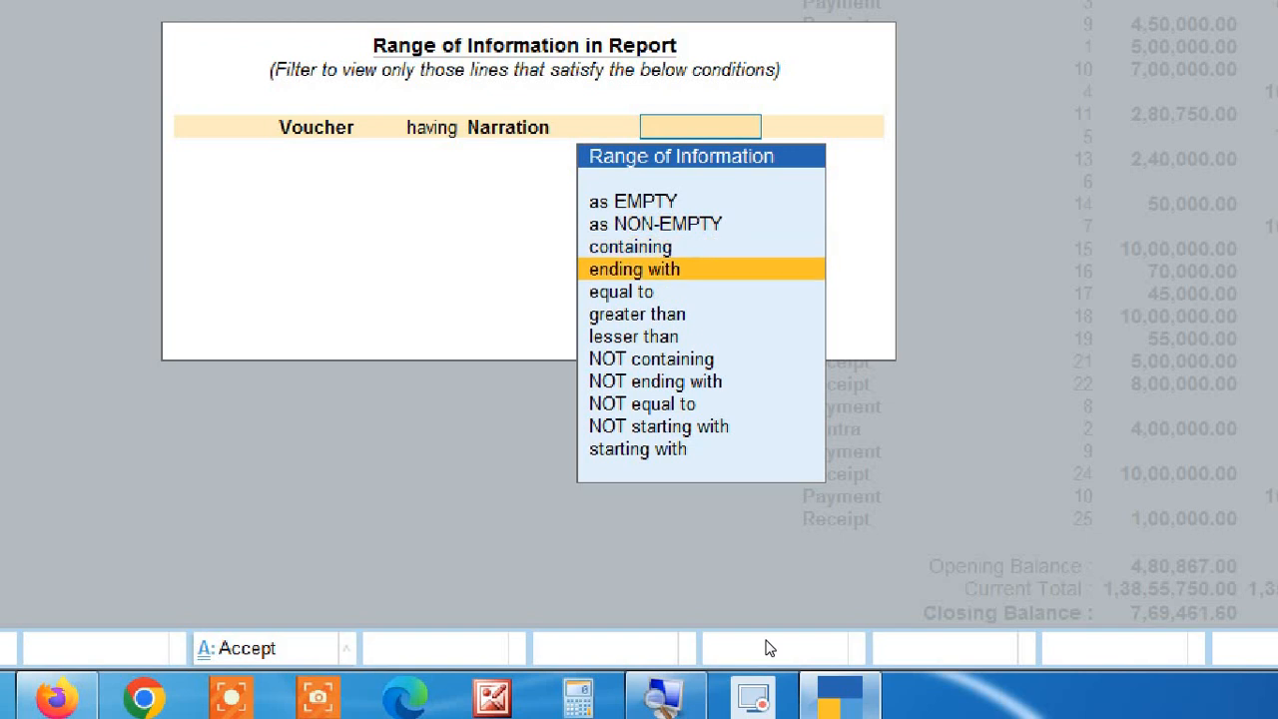
key("Return")
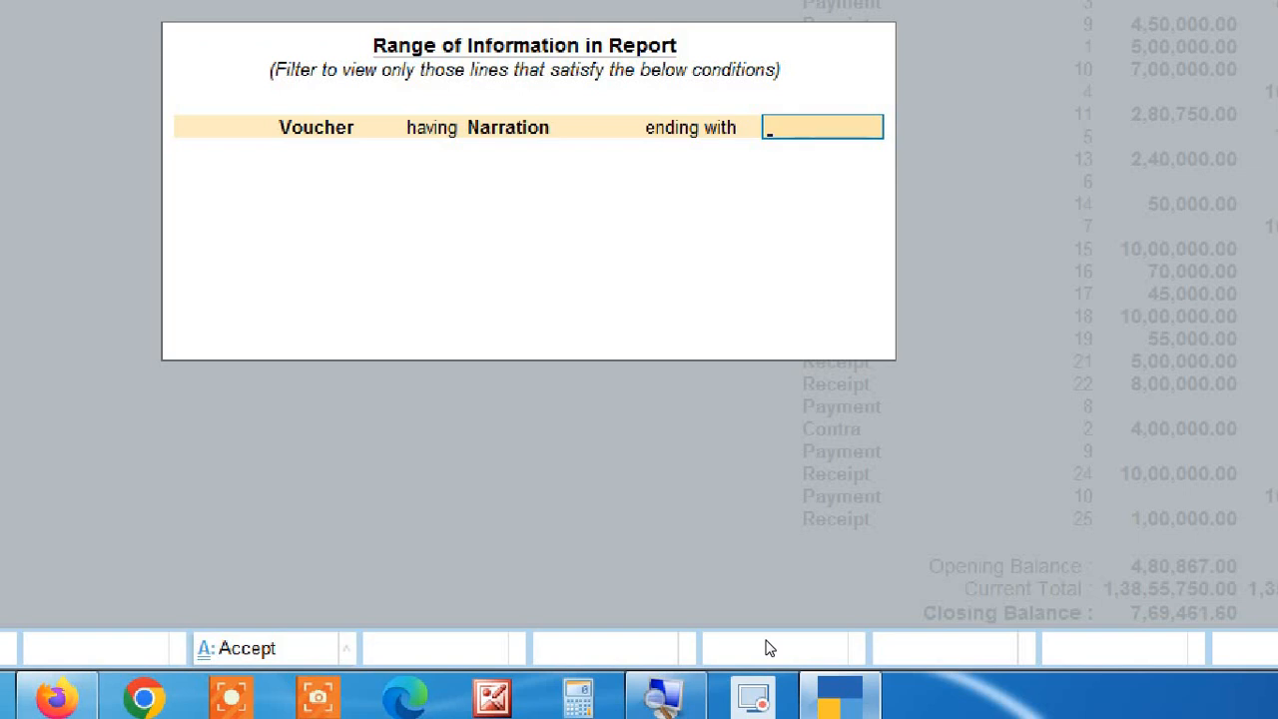
type("charge")
key("Return")
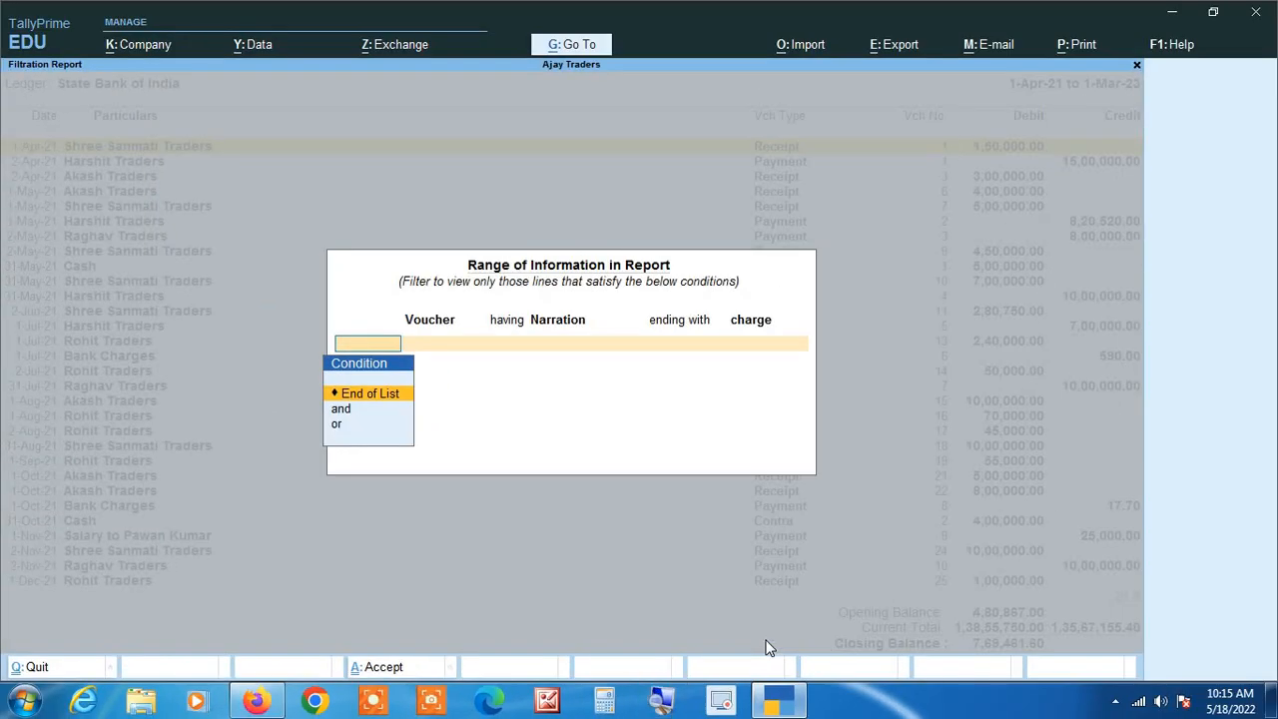
key("Return")
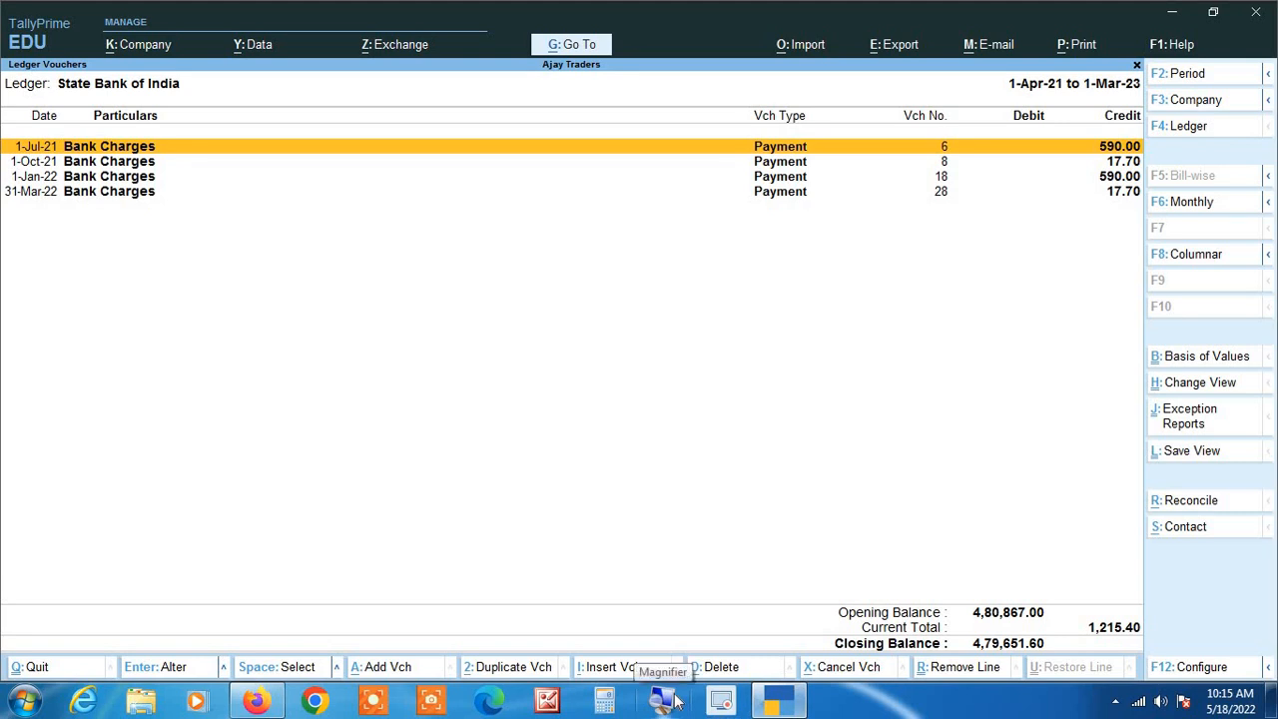
Set Show Narrations to Yes in the configuration of the filtered report
key("F12")
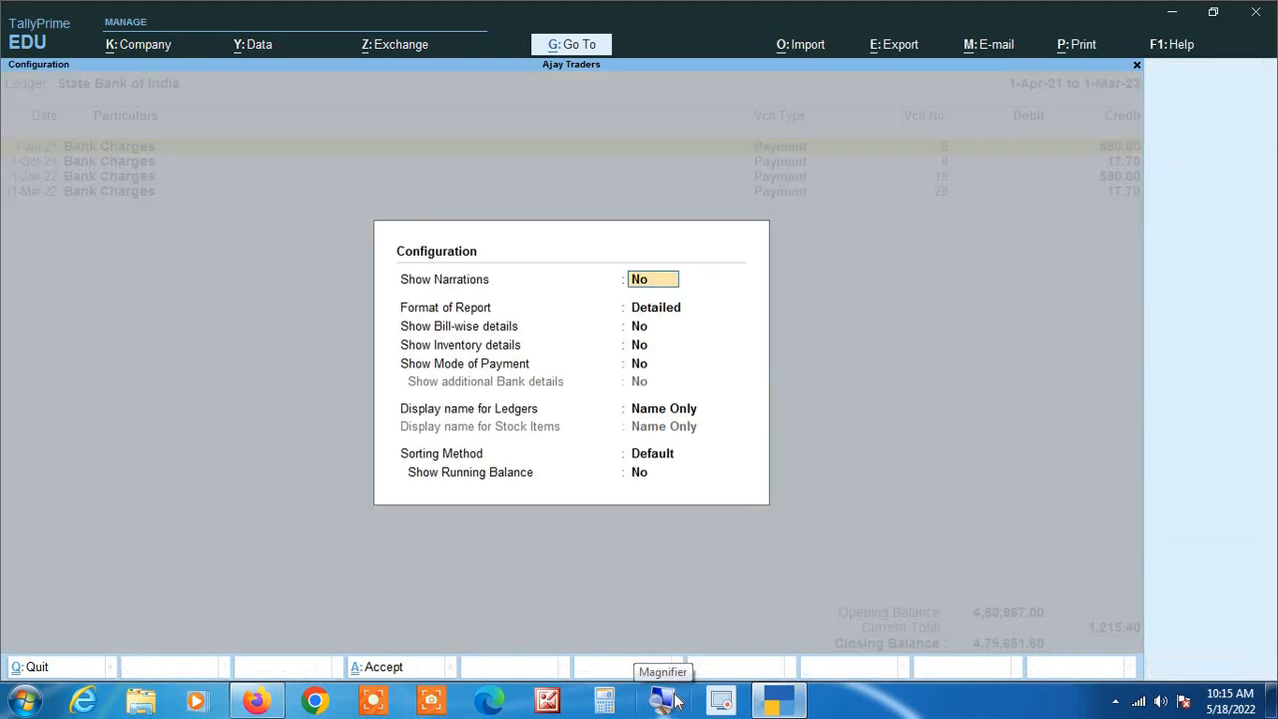
type("y")
key("Return")
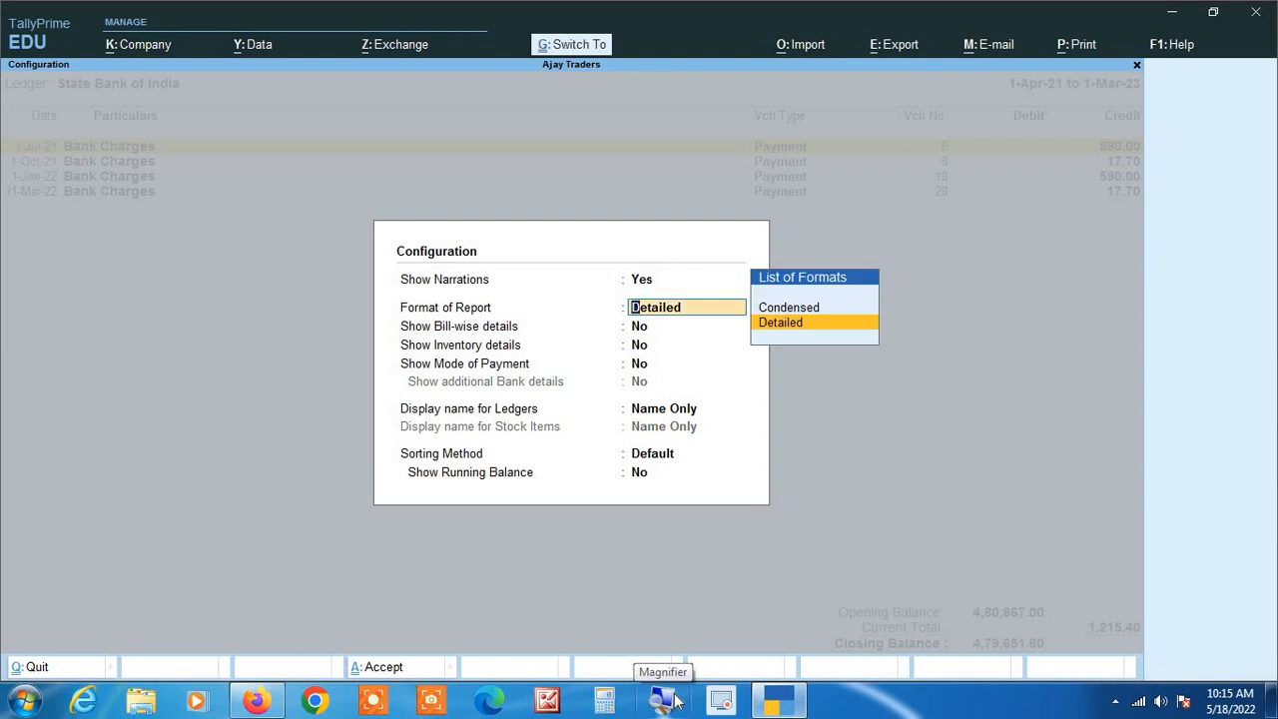
key("ctrl+a")
Look through the filtered Bank Charges payments and compare the endings of their narrations
key("Down")
key("Down")
key("Down")
key("Down")
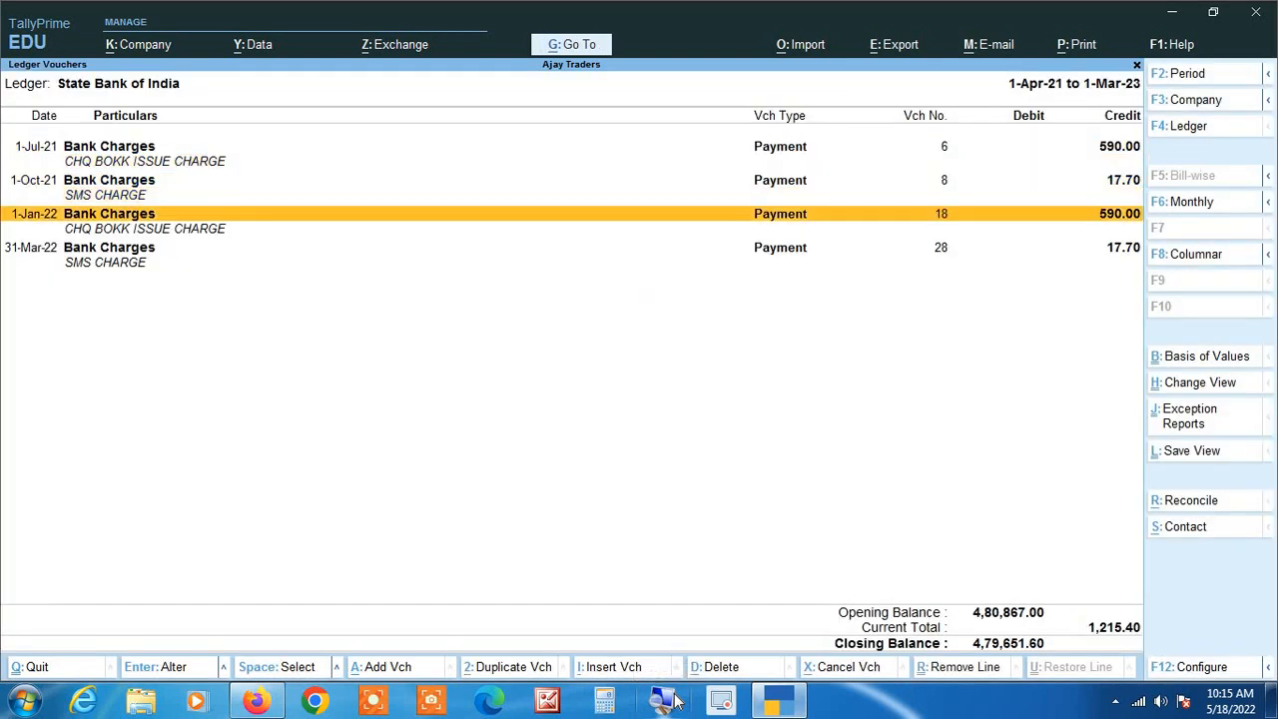
key("Up")
key("Up")
key("Up")
key("Up")
key("Down")
key("Down")
key("Down")
key("Down")
key("Down")
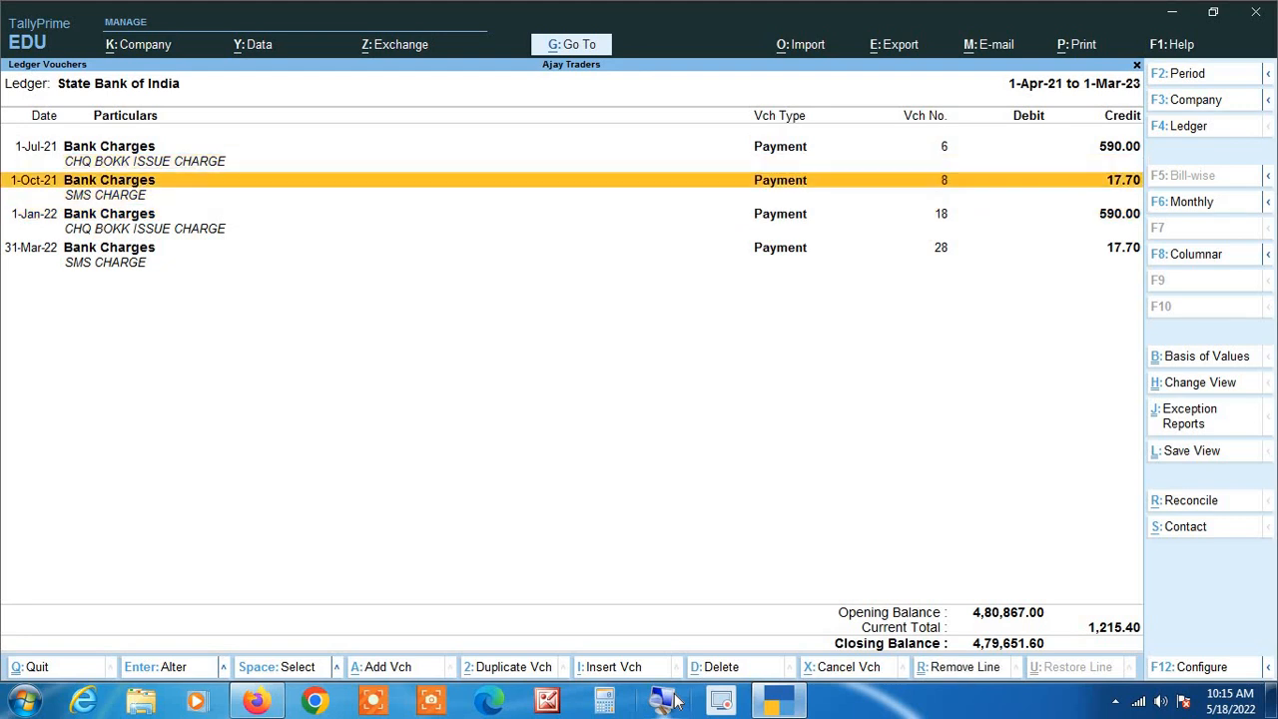
key("Up")
key("Up")
key("Up")
key("Up")
key("Up")
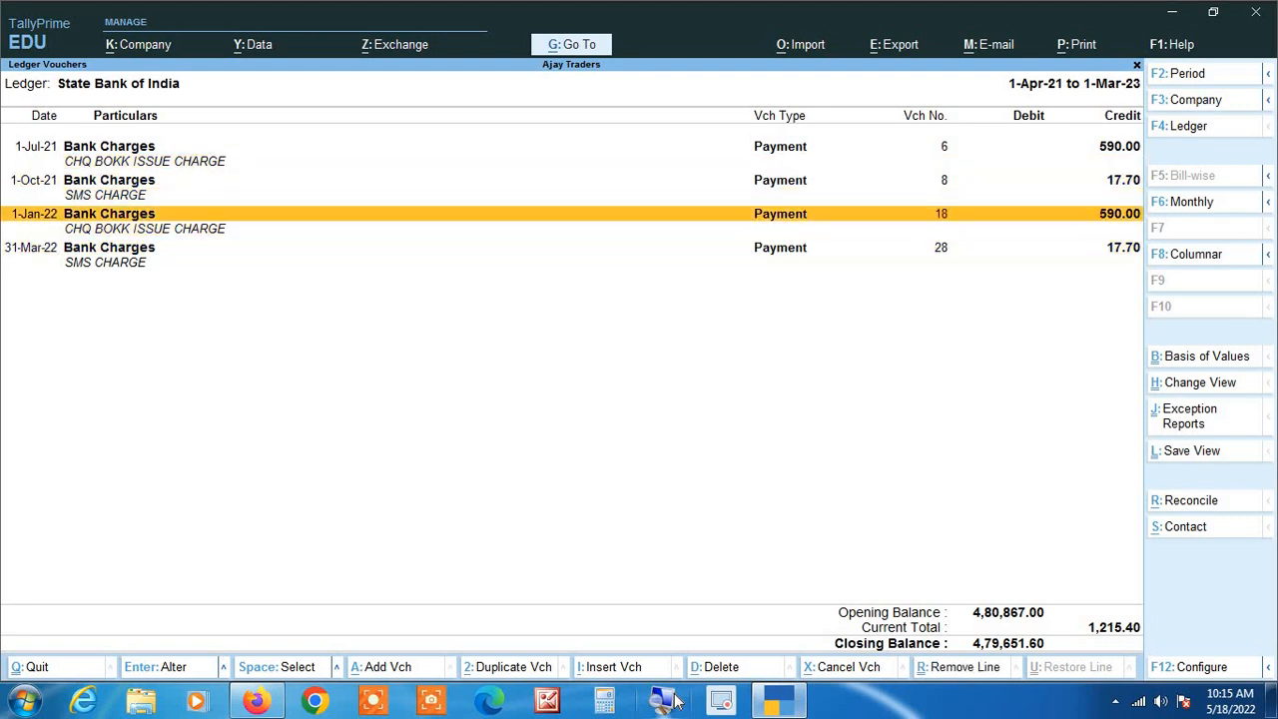
key("Down")
key("Down")
key("Down")
key("Down")
key("Down")
key("Down")
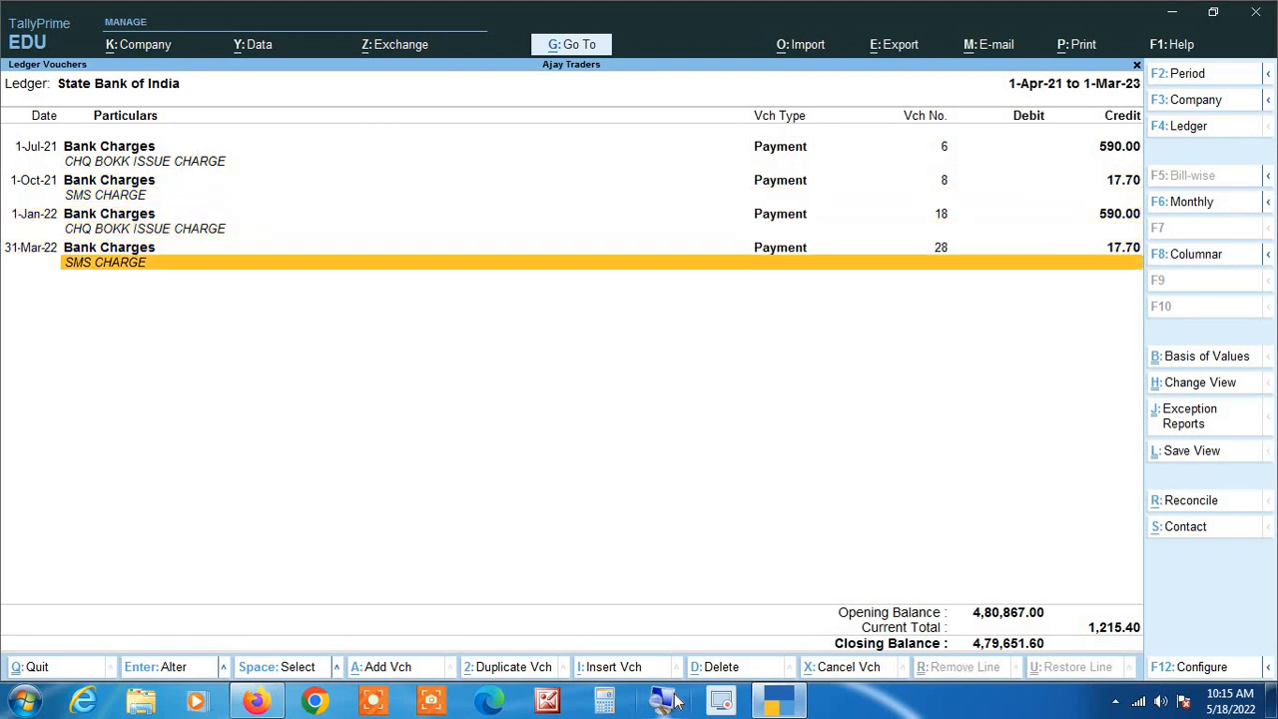
Leave the filtered report and select the State Bank of India ledger again
key("Escape")
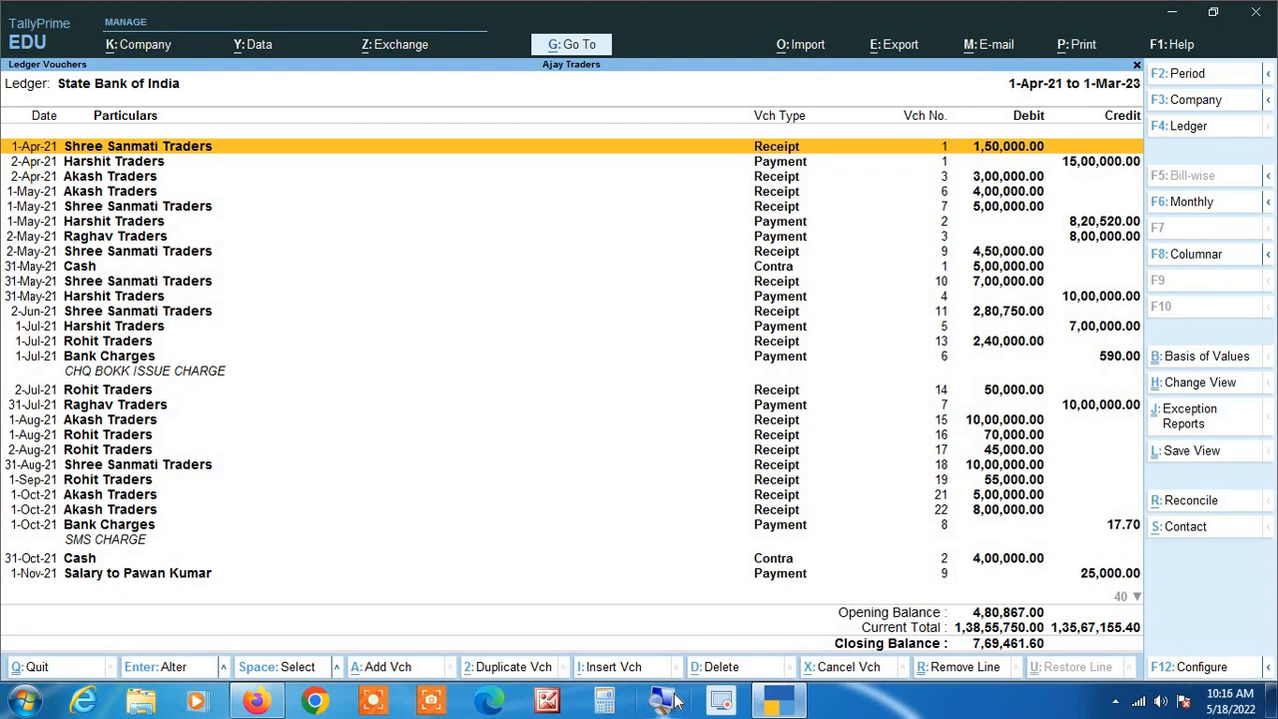
key("F4")
key("Return")
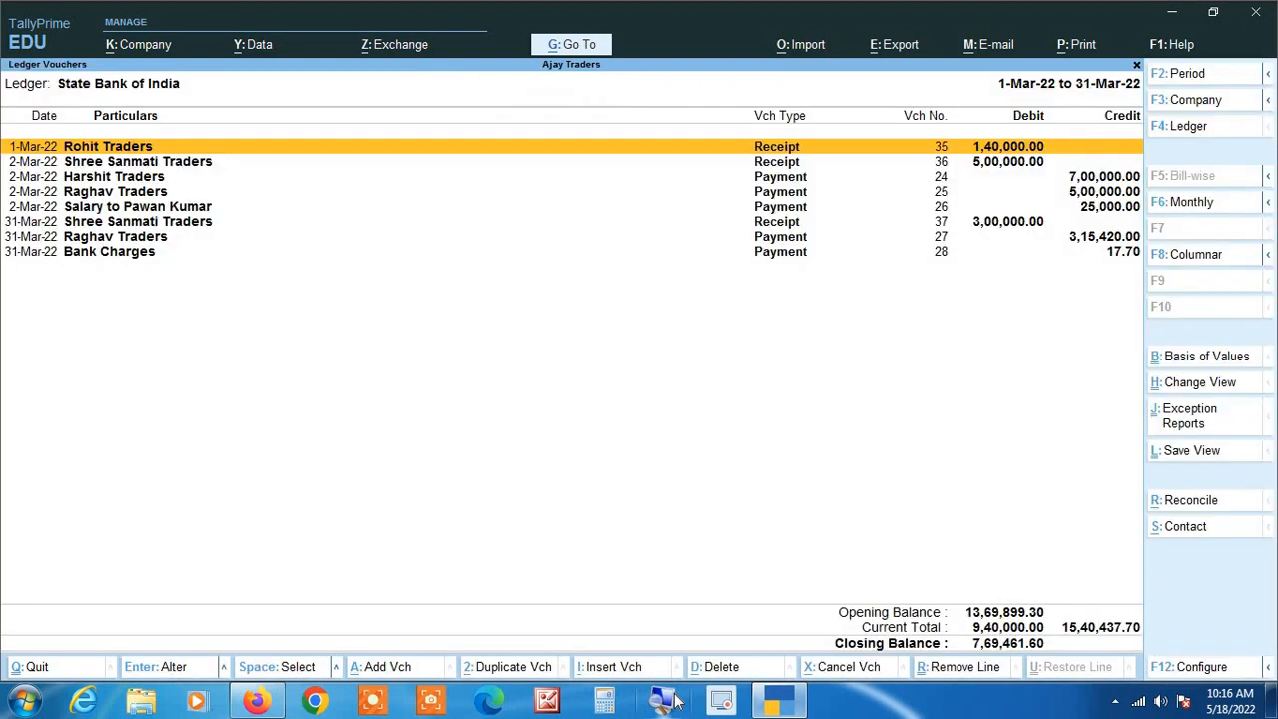